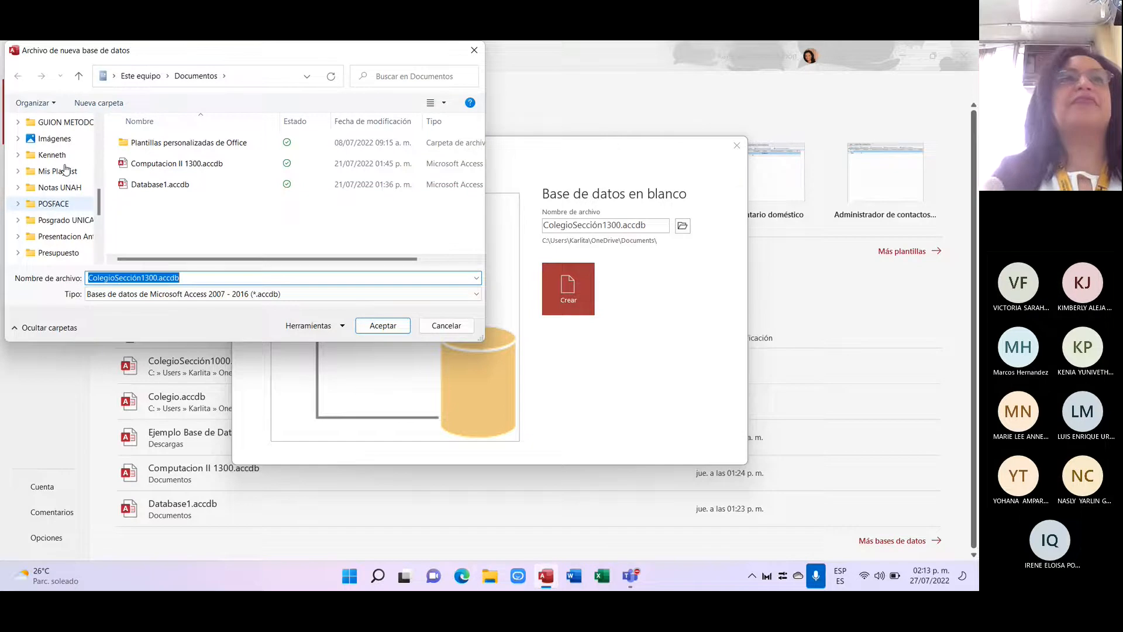
- Create the blank database ColegioSección1300.accdb in the Tercer Parcial folder inside computación ii
{"action": "scroll", "coordinate": [65, 169], "scroll_direction": "up", "scroll_amount": 10}
{"action": "scroll", "coordinate": [65, 169], "scroll_direction": "down", "scroll_amount": 2}
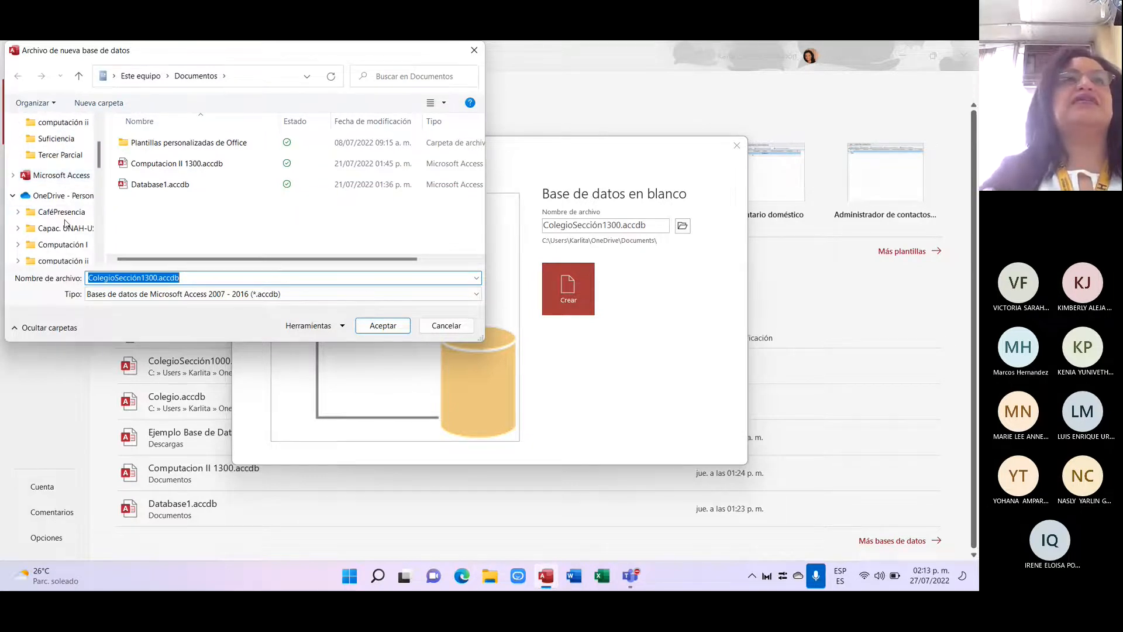
{"action": "scroll", "coordinate": [66, 223], "scroll_direction": "down", "scroll_amount": 3}
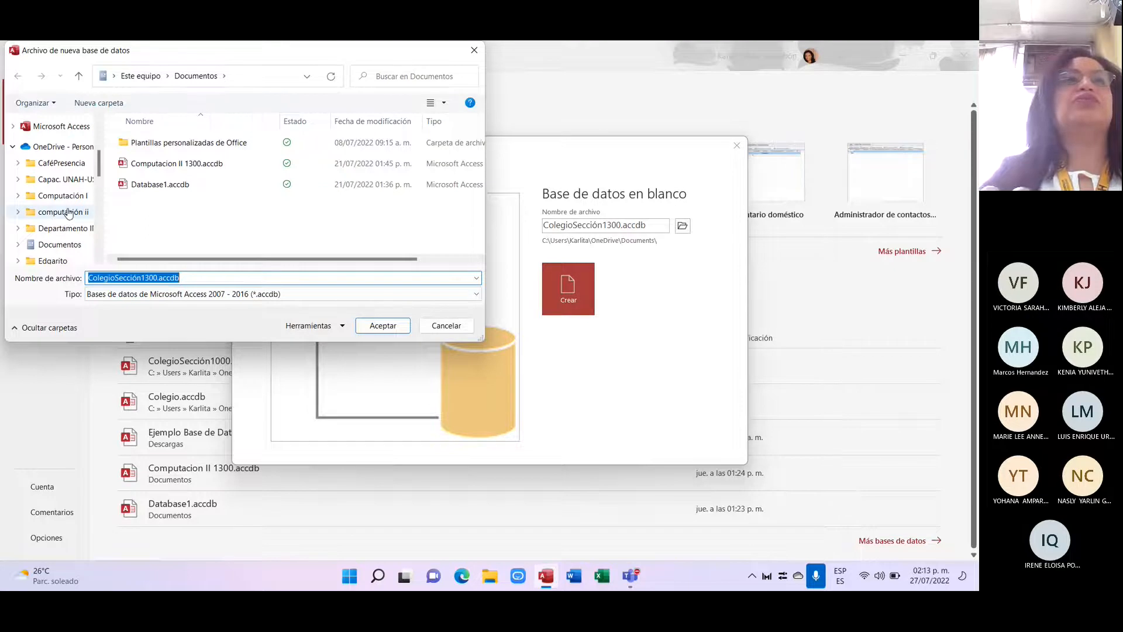
{"action": "left_click", "coordinate": [68, 213]}
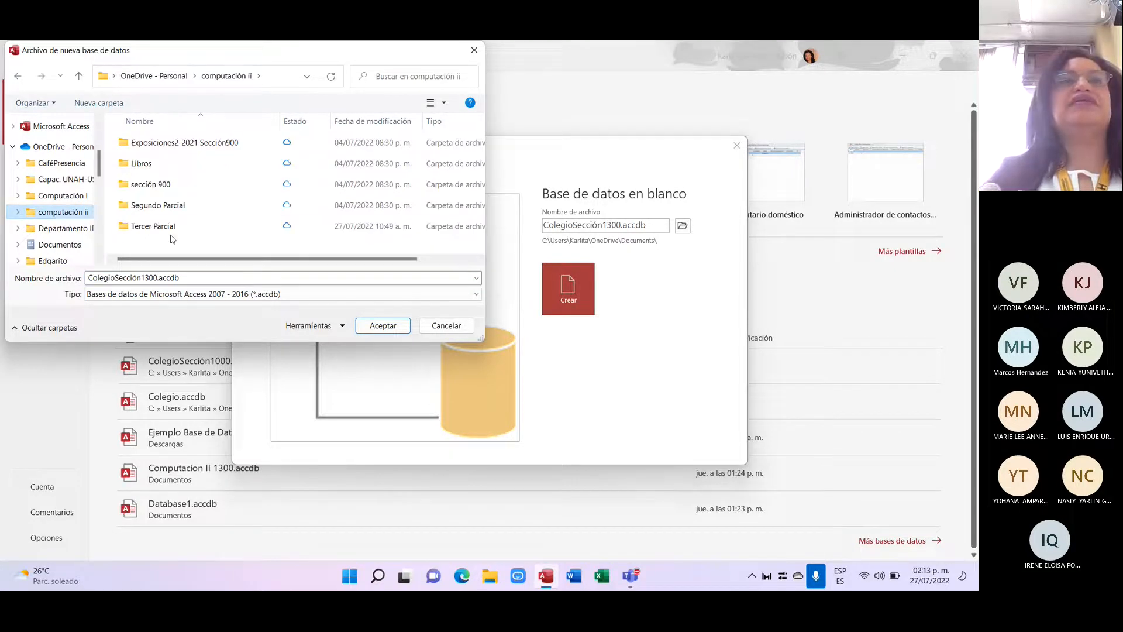
{"action": "left_click", "coordinate": [171, 228]}
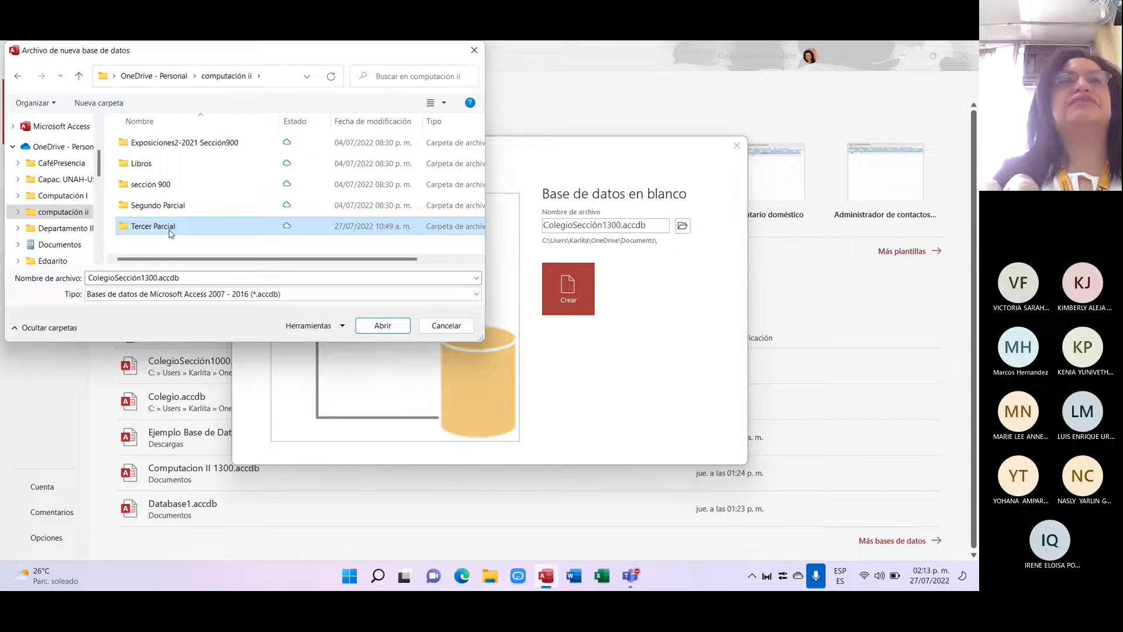
{"action": "double_click", "coordinate": [171, 231]}
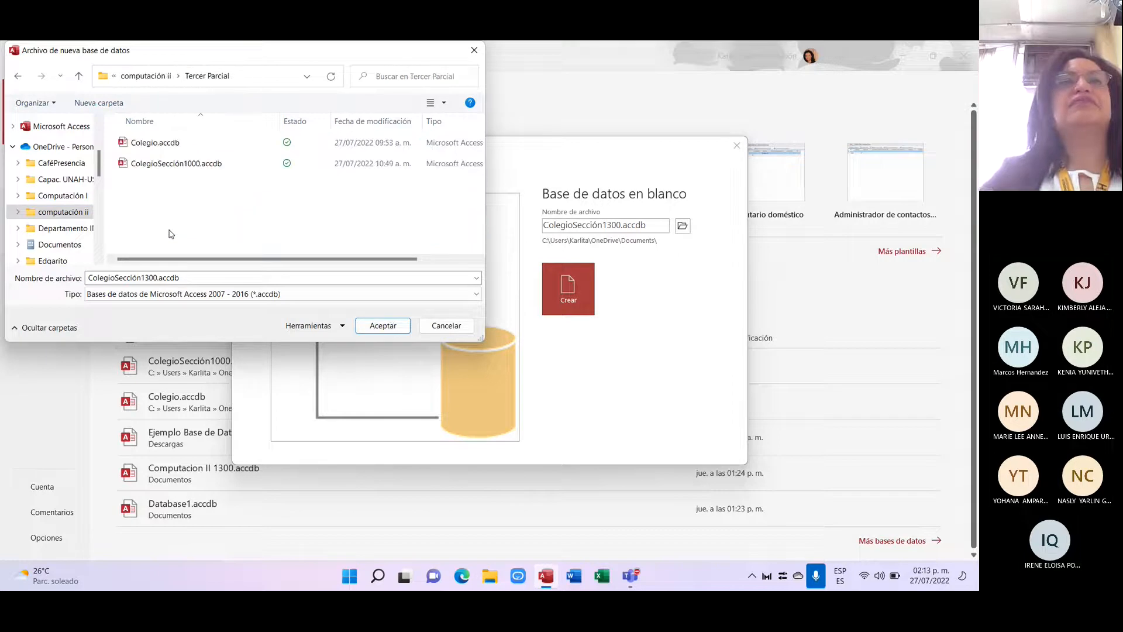
{"action": "left_click", "coordinate": [373, 331]}
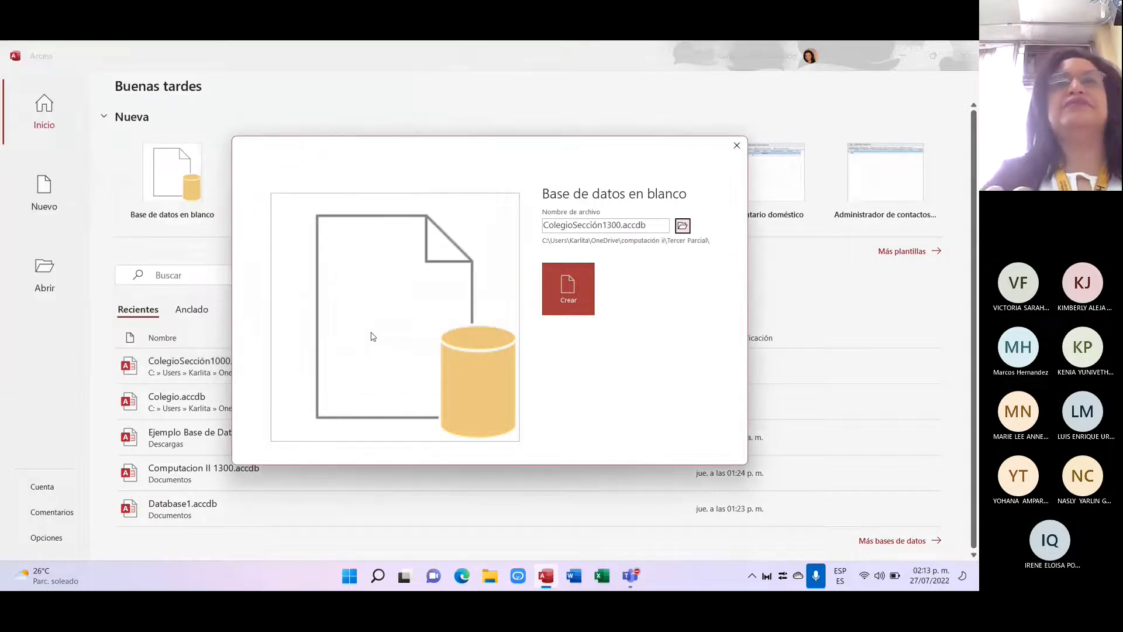
{"action": "left_click", "coordinate": [566, 291]}
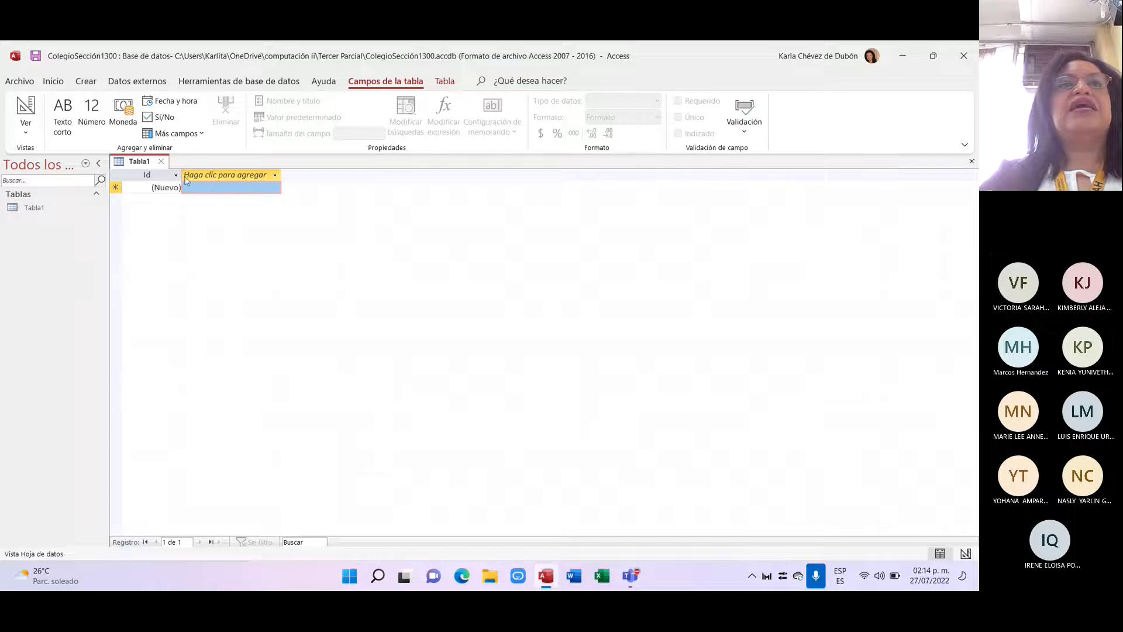
- Open Tabla1 in Design view, saving the table under the name Estudiantes
{"action": "left_click", "coordinate": [163, 173]}
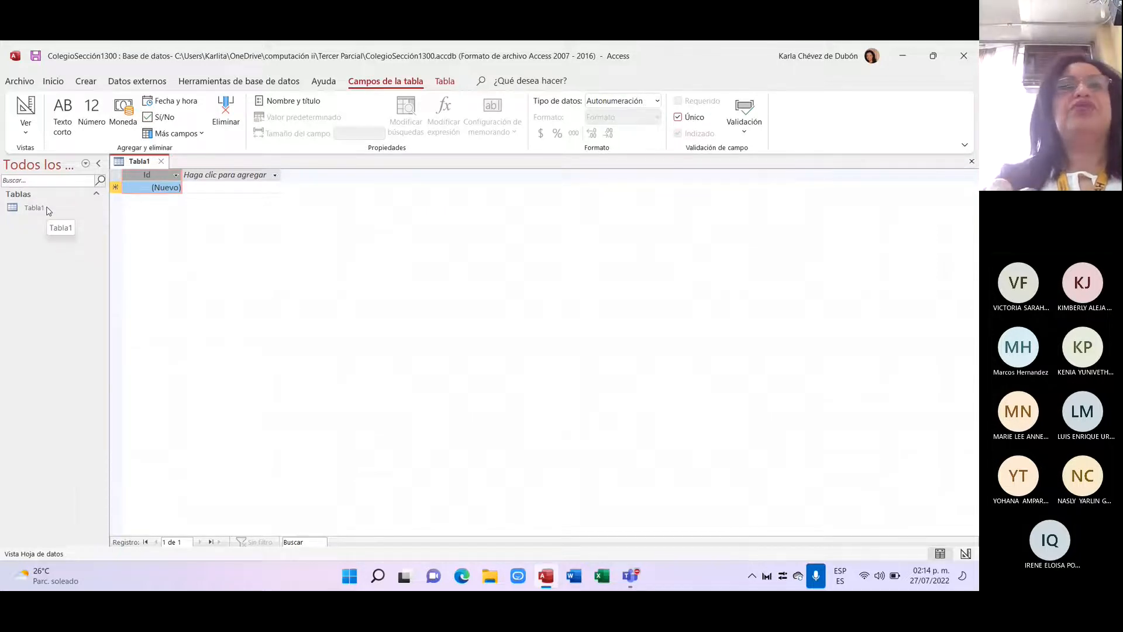
{"action": "left_click", "coordinate": [26, 133]}
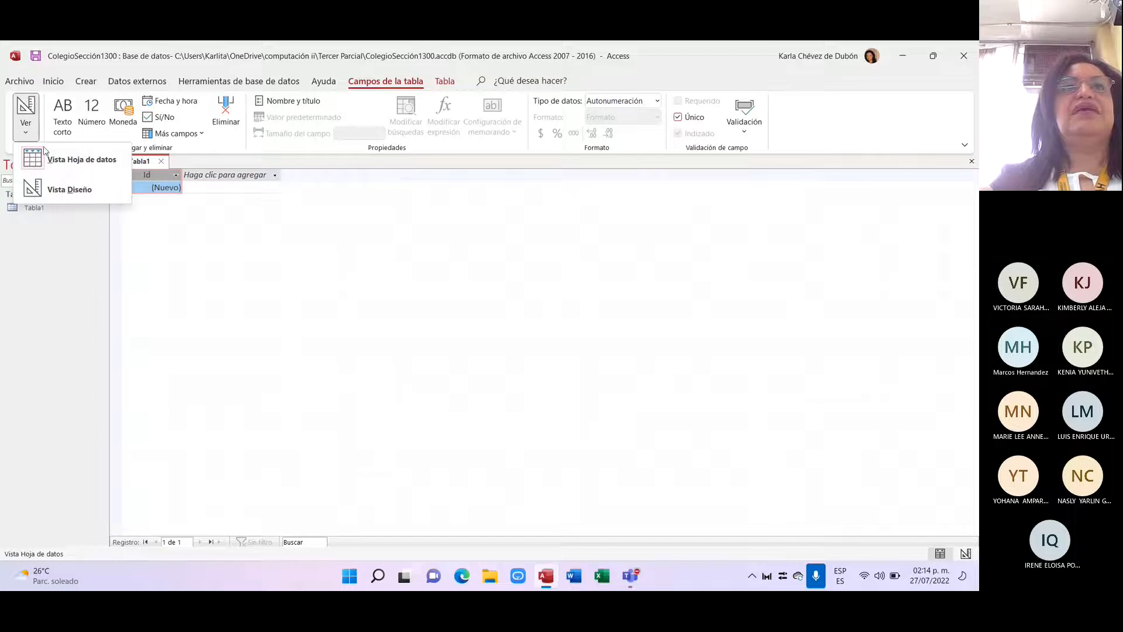
{"action": "left_click", "coordinate": [40, 260]}
{"action": "left_click", "coordinate": [35, 208]}
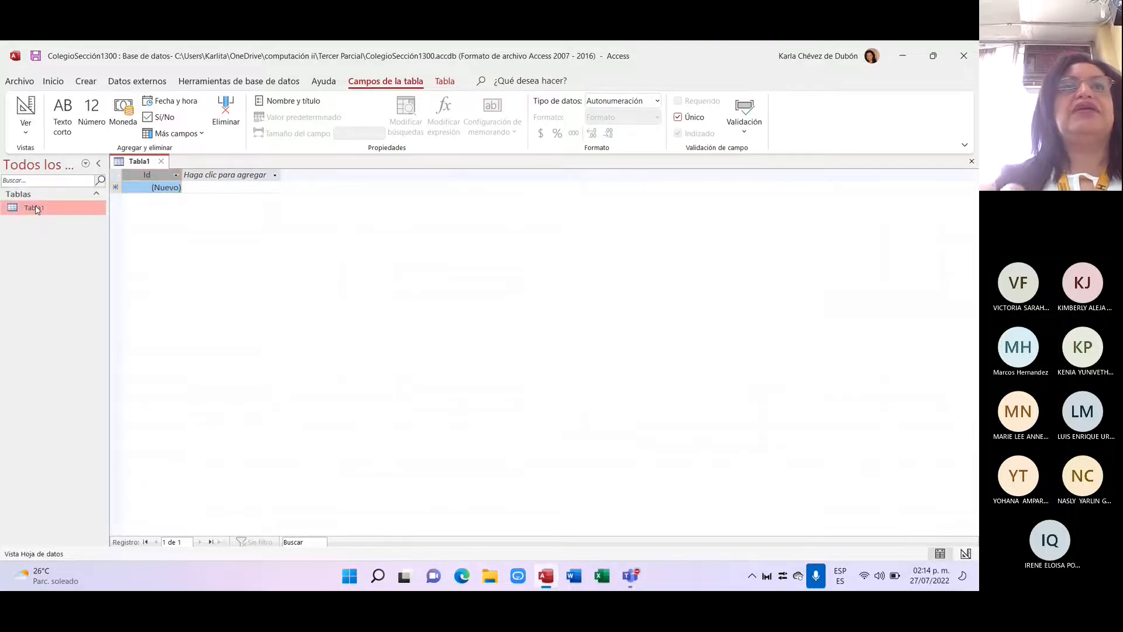
{"action": "right_click", "coordinate": [36, 210]}
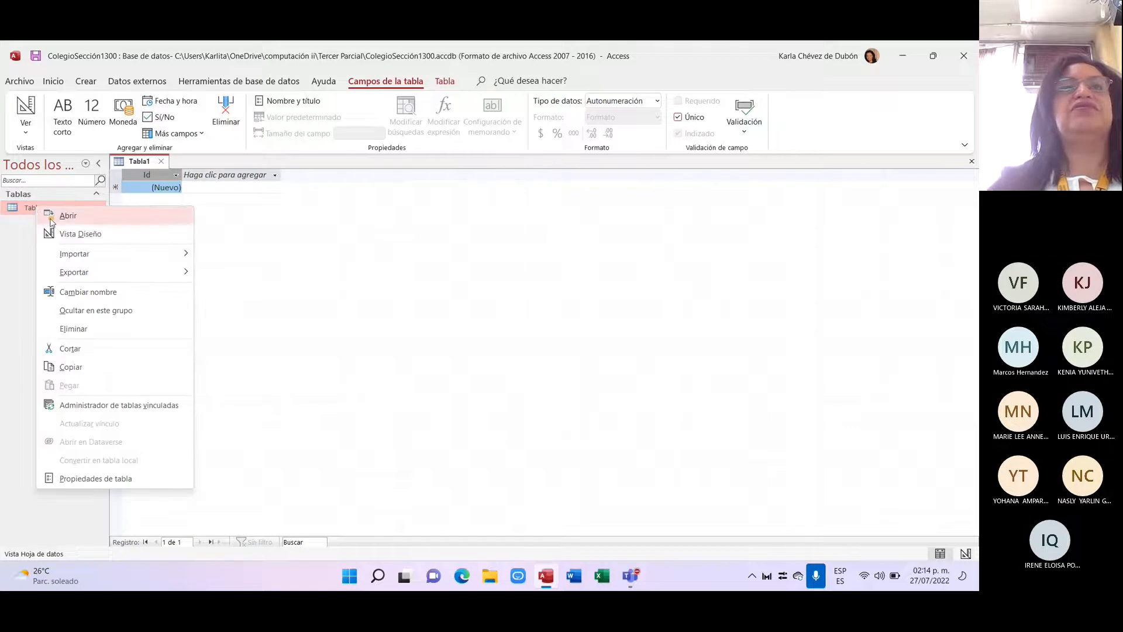
{"action": "left_click", "coordinate": [69, 235]}
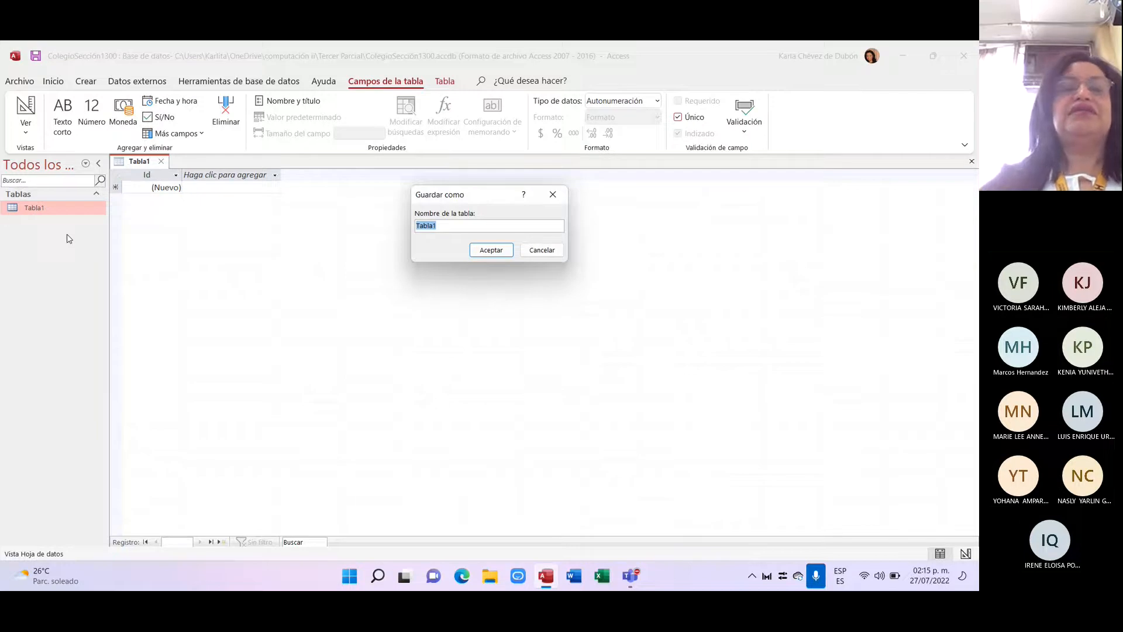
{"action": "key", "text": "Caps_Lock"}
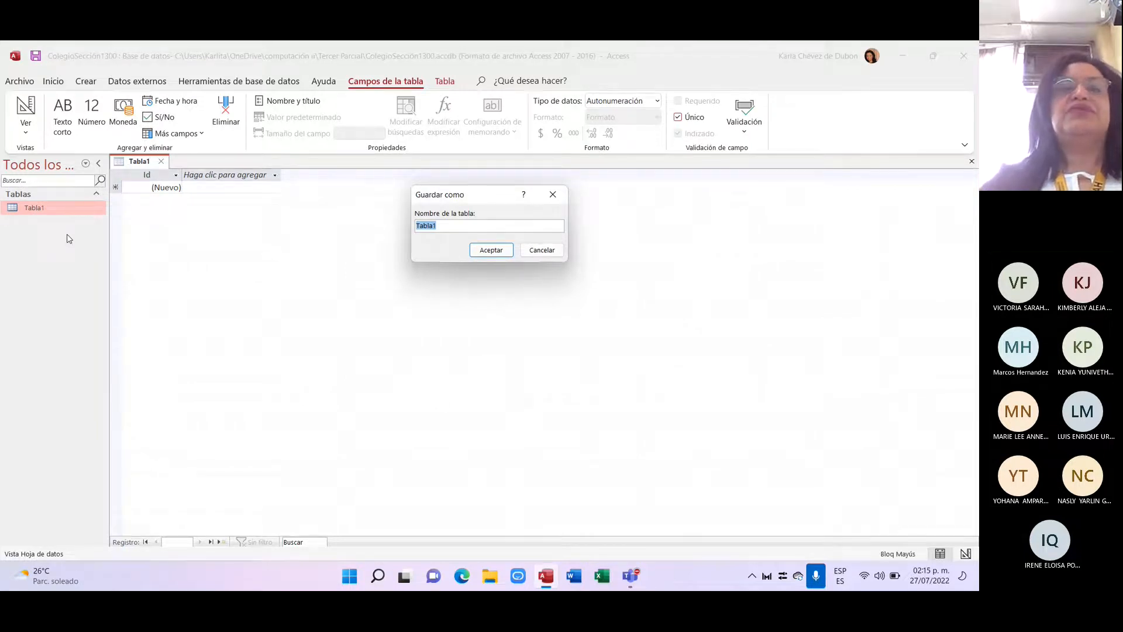
{"action": "type", "text": "E"}
{"action": "key", "text": "Caps_Lock"}
{"action": "type", "text": "st"}
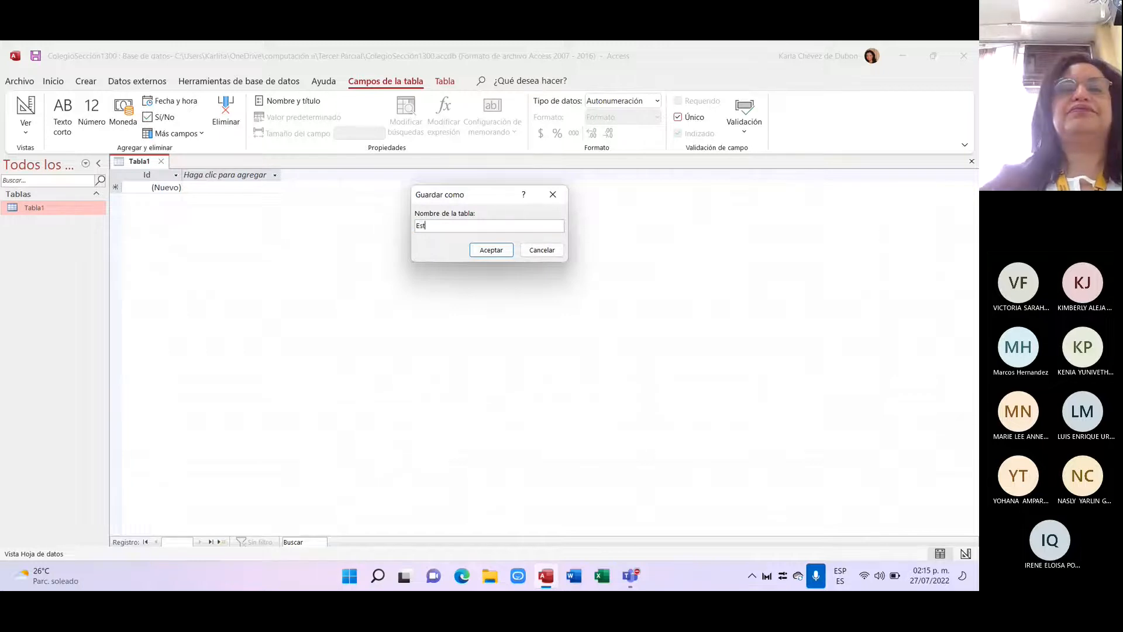
{"action": "type", "text": "udiantes"}
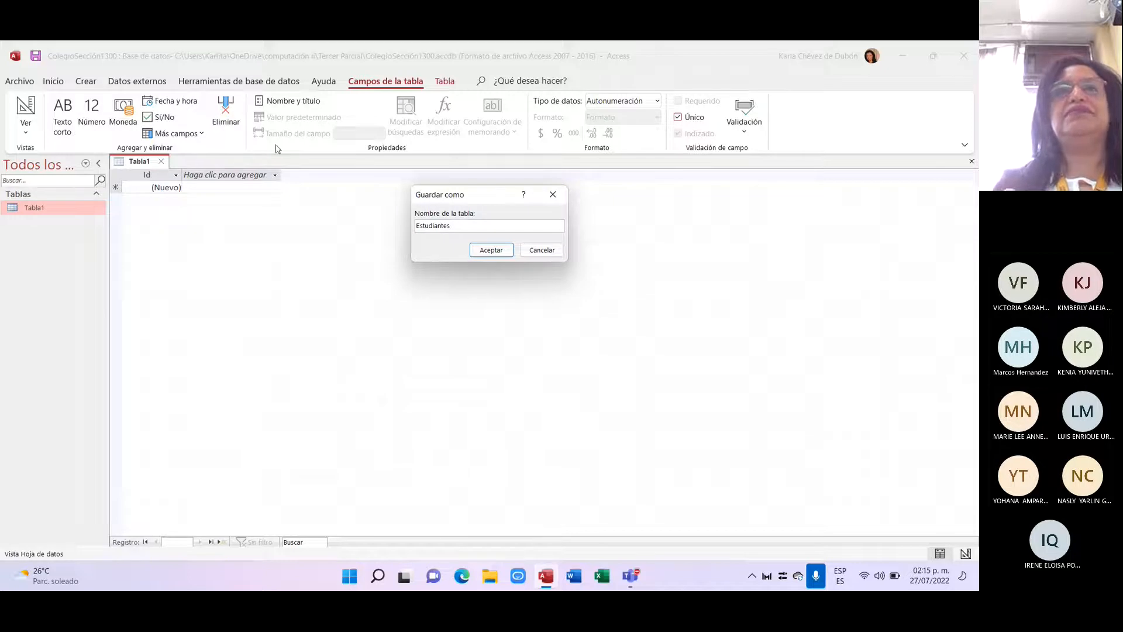
{"action": "left_click", "coordinate": [492, 251]}
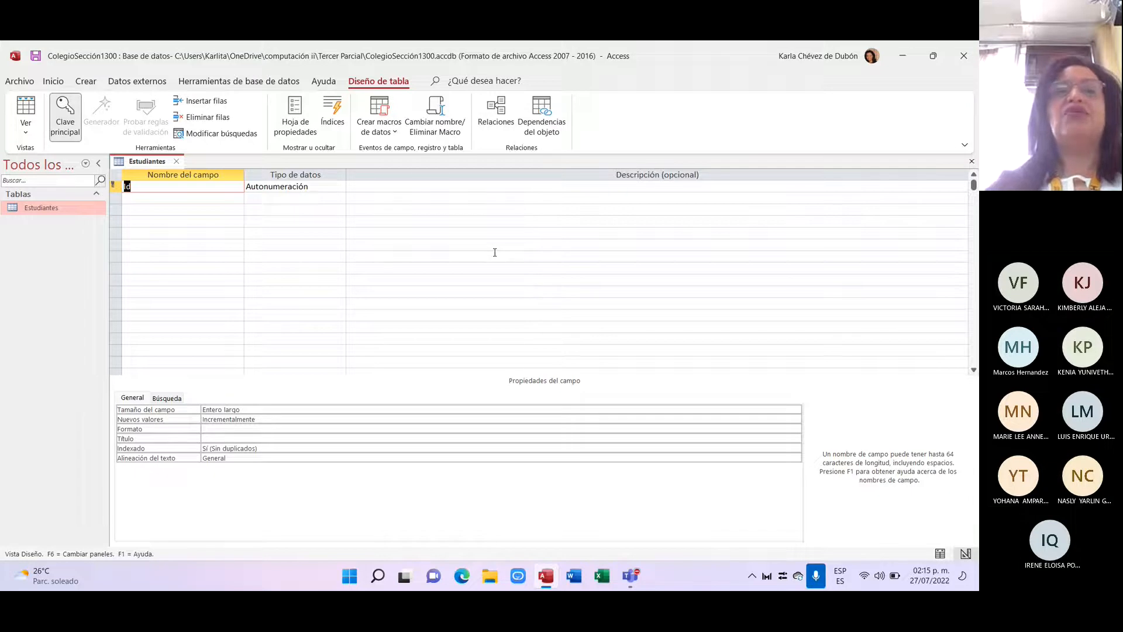
- Rename the Id primary key field of the Estudiantes table as Celula
{"action": "key", "text": "Caps_Lock"}
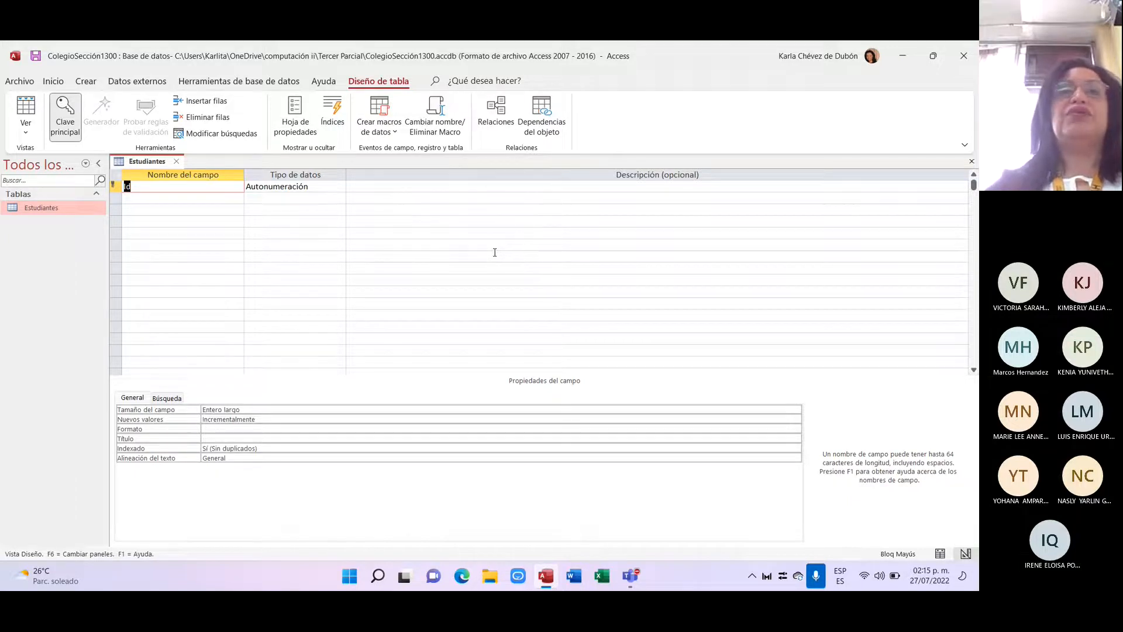
{"action": "key", "text": "Caps_Lock"}
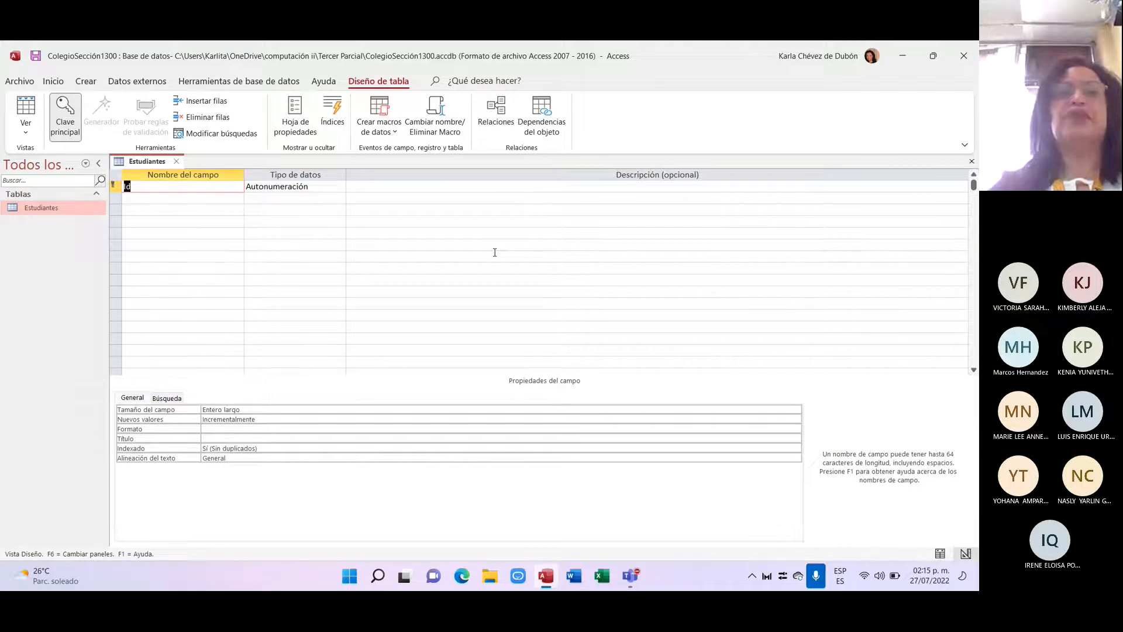
{"action": "key", "text": "Caps_Lock"}
{"action": "type", "text": "C"}
{"action": "key", "text": "Caps_Lock"}
{"action": "type", "text": "e"}
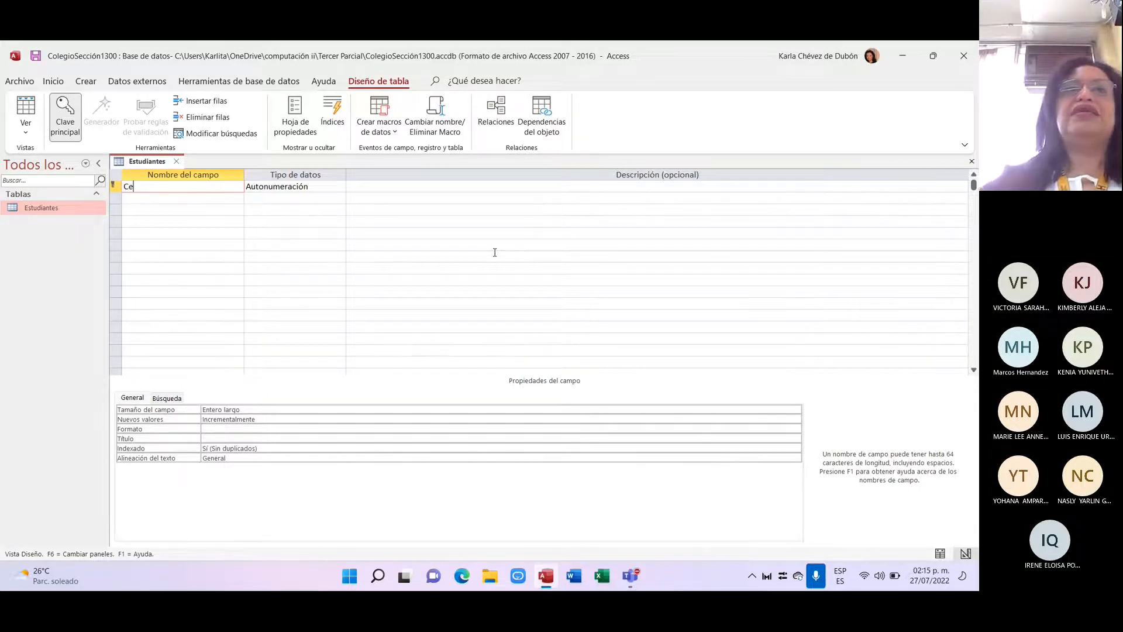
{"action": "type", "text": "lula"}
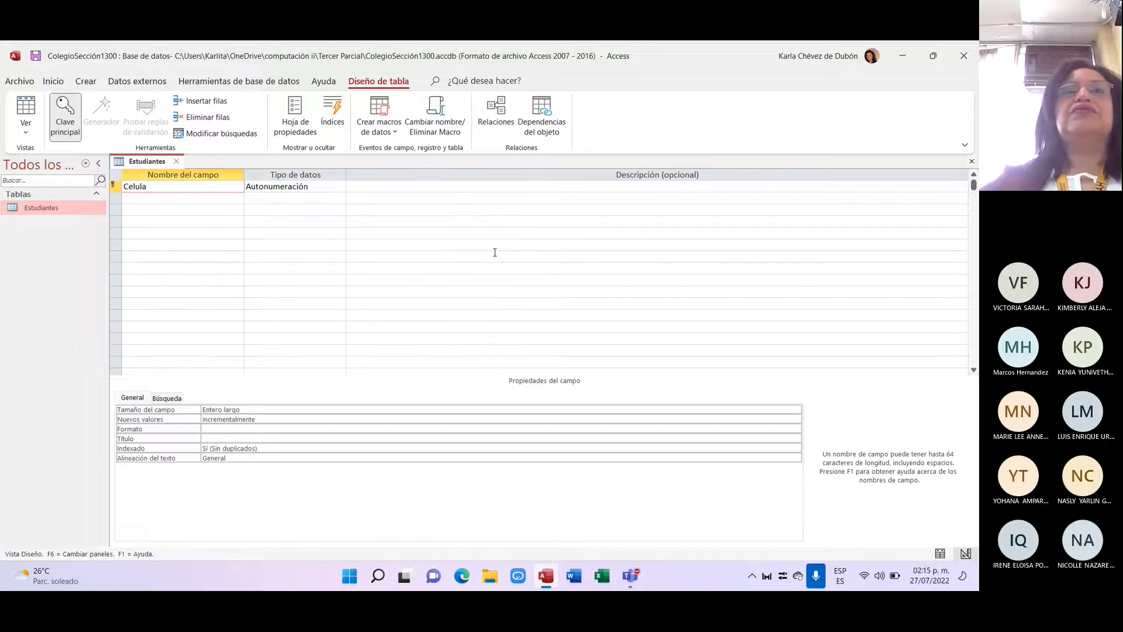
- Set the Celula field's data type to Texto corto and look over its lookup and general properties
{"action": "left_click", "coordinate": [333, 186]}
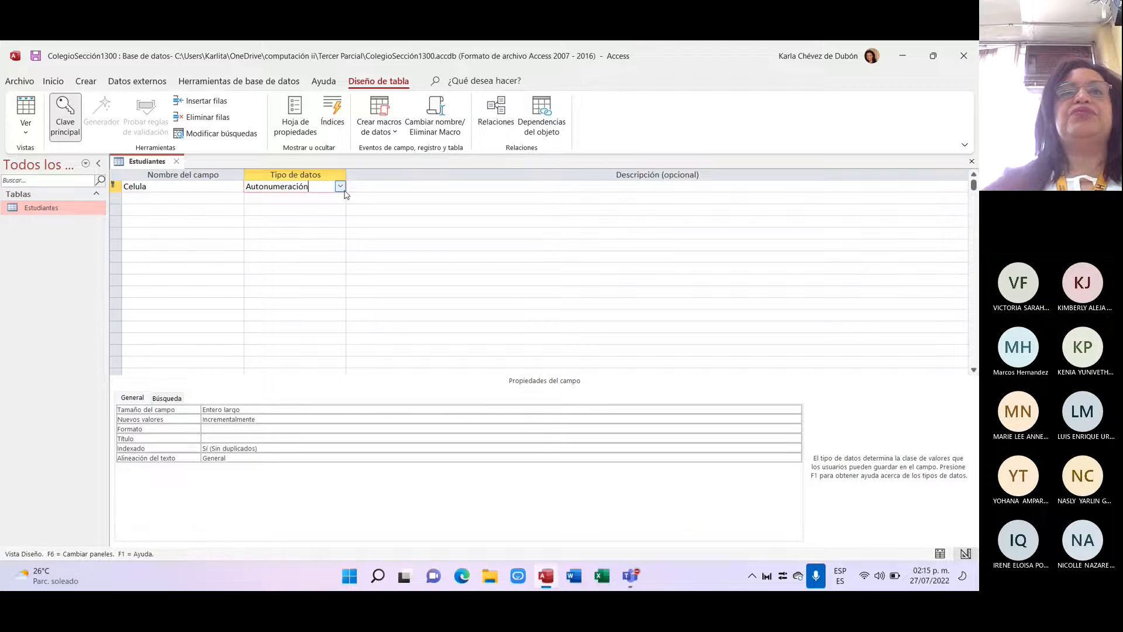
{"action": "left_click", "coordinate": [340, 187]}
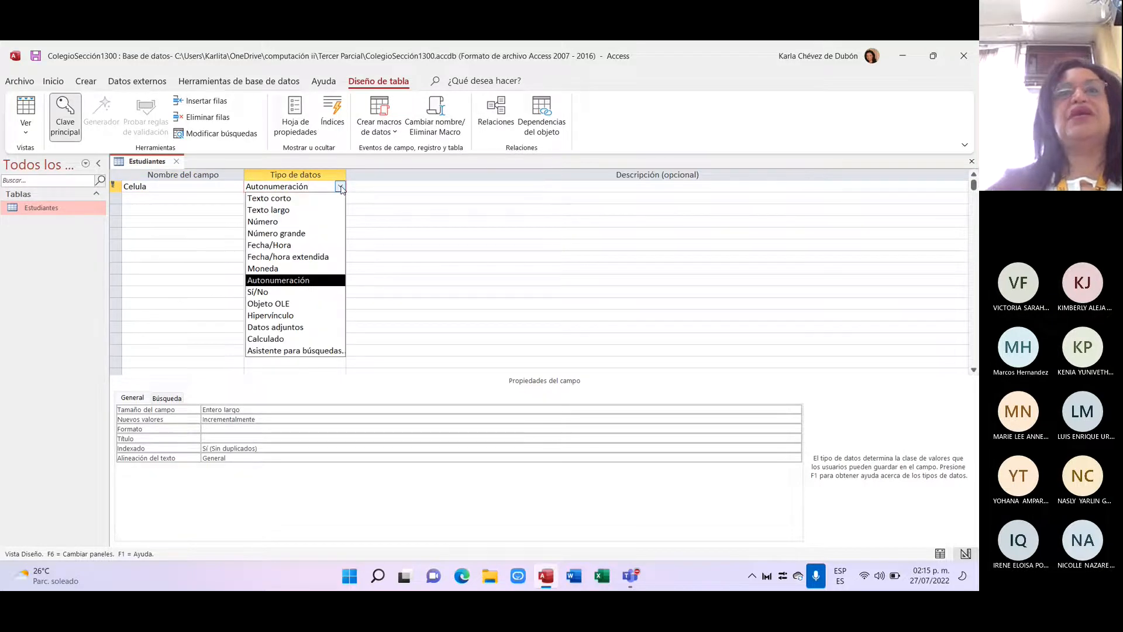
{"action": "left_click", "coordinate": [325, 198]}
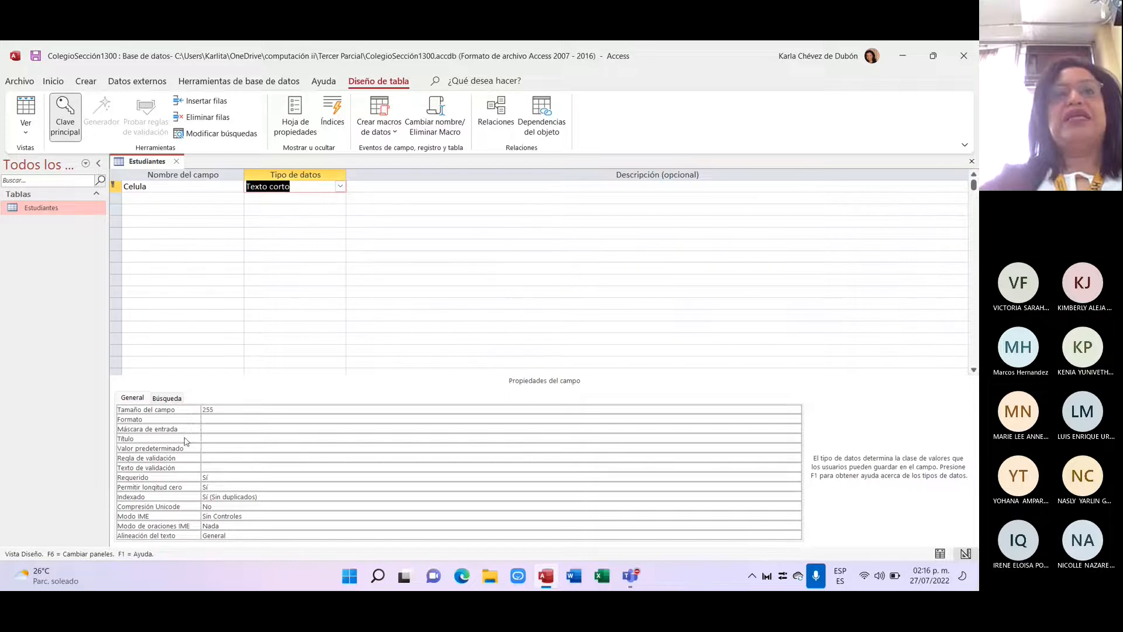
{"action": "left_click", "coordinate": [165, 399]}
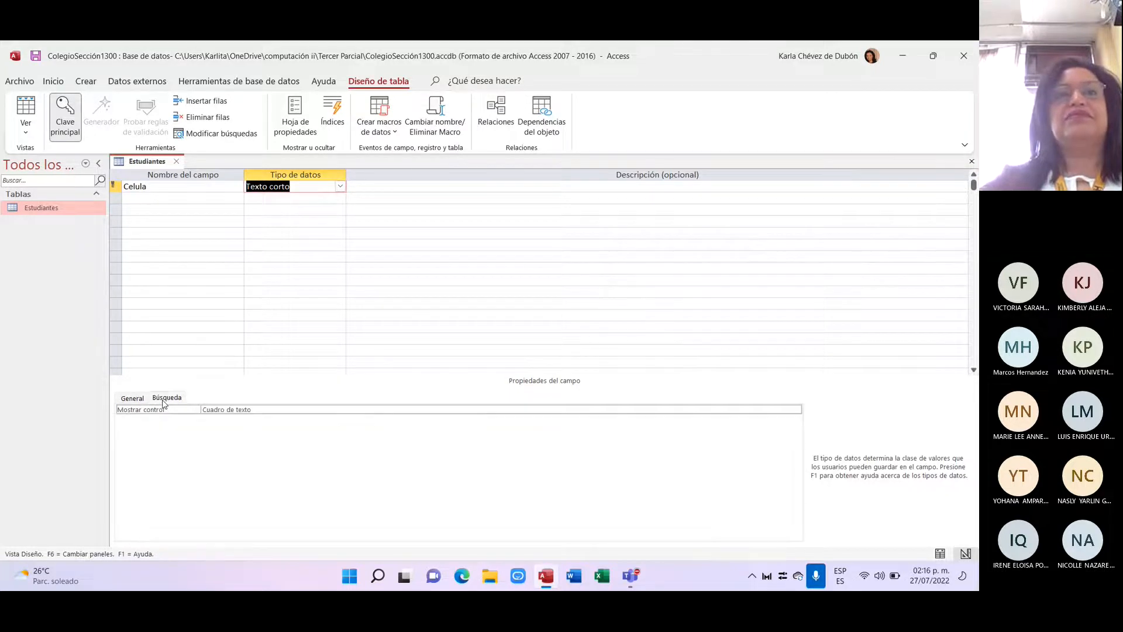
{"action": "left_click", "coordinate": [133, 399]}
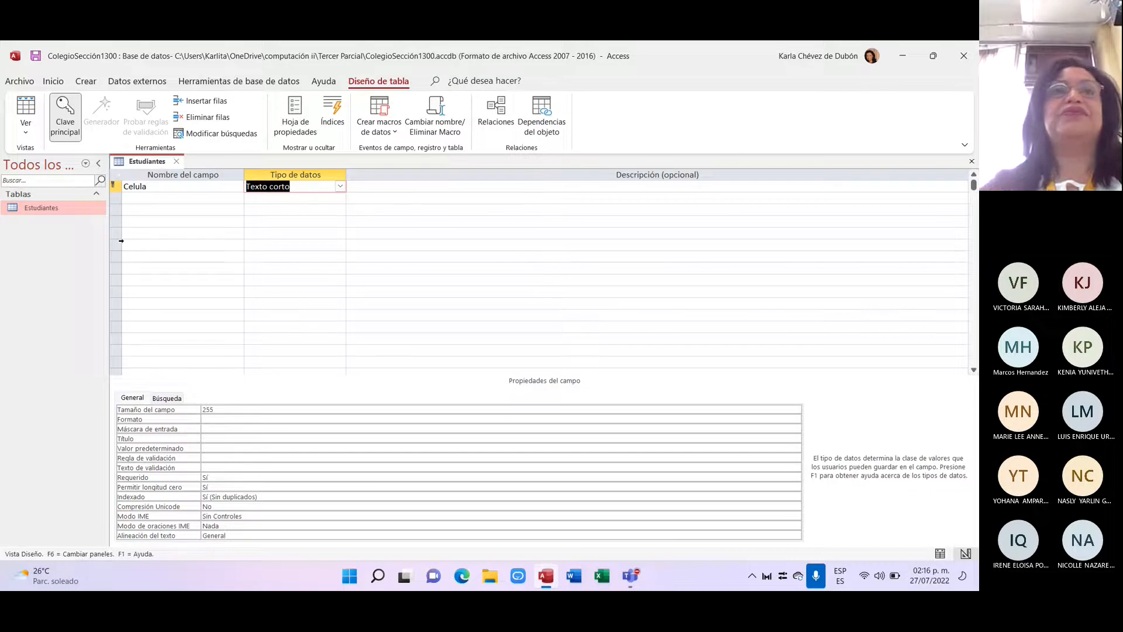
- Add a field named Nombre with the Texto corto data type below Celula
{"action": "left_click", "coordinate": [134, 203]}
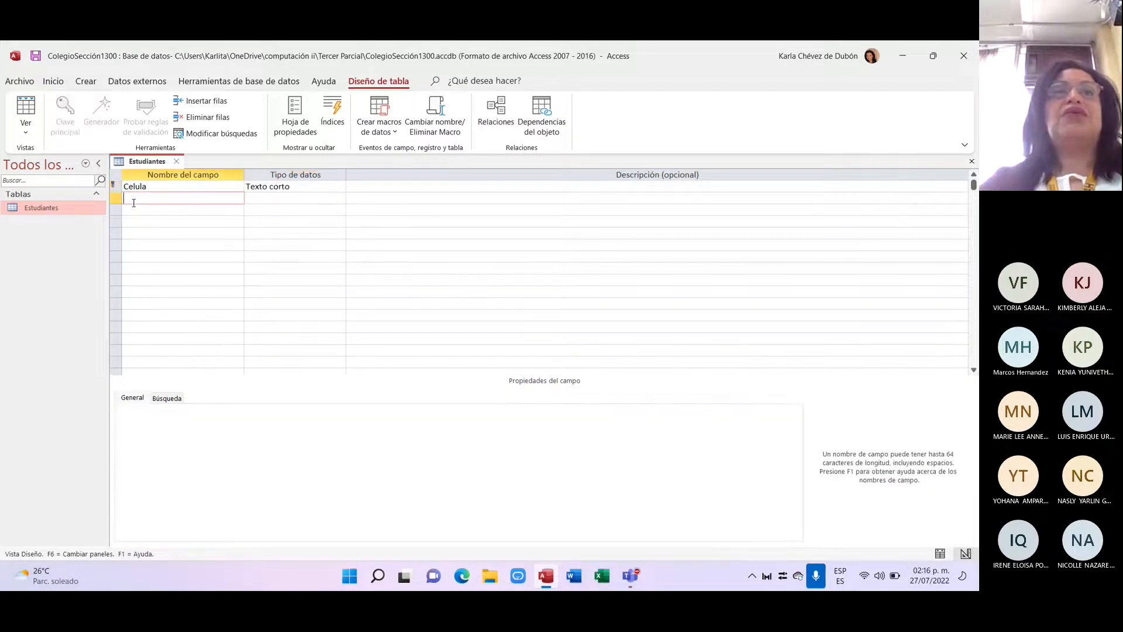
{"action": "key", "text": "Caps_Lock"}
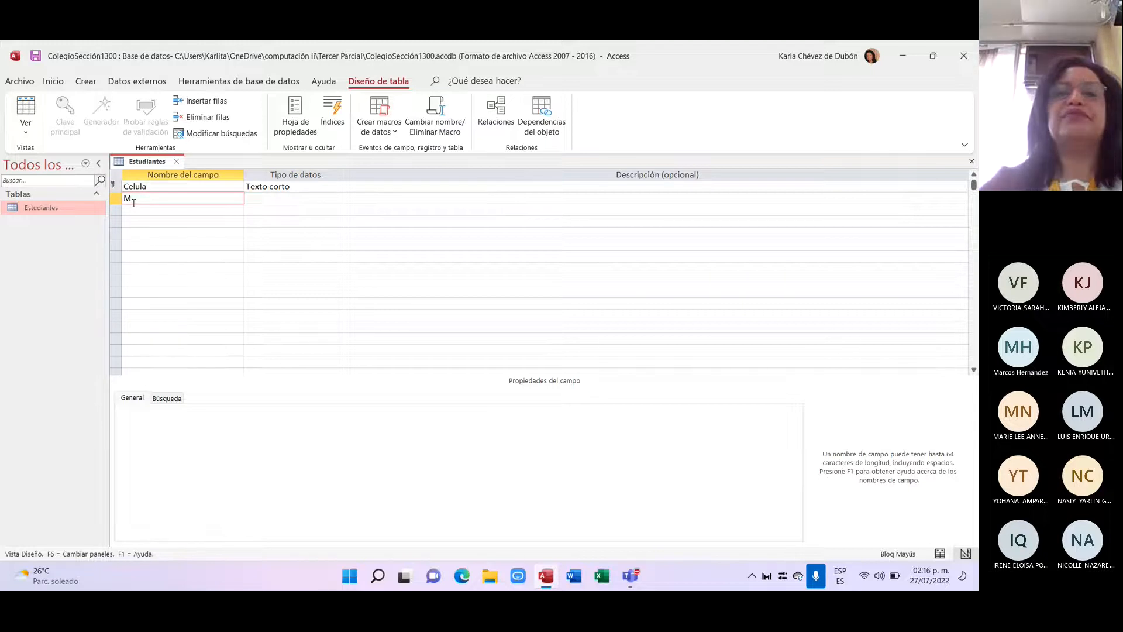
{"action": "type", "text": "N"}
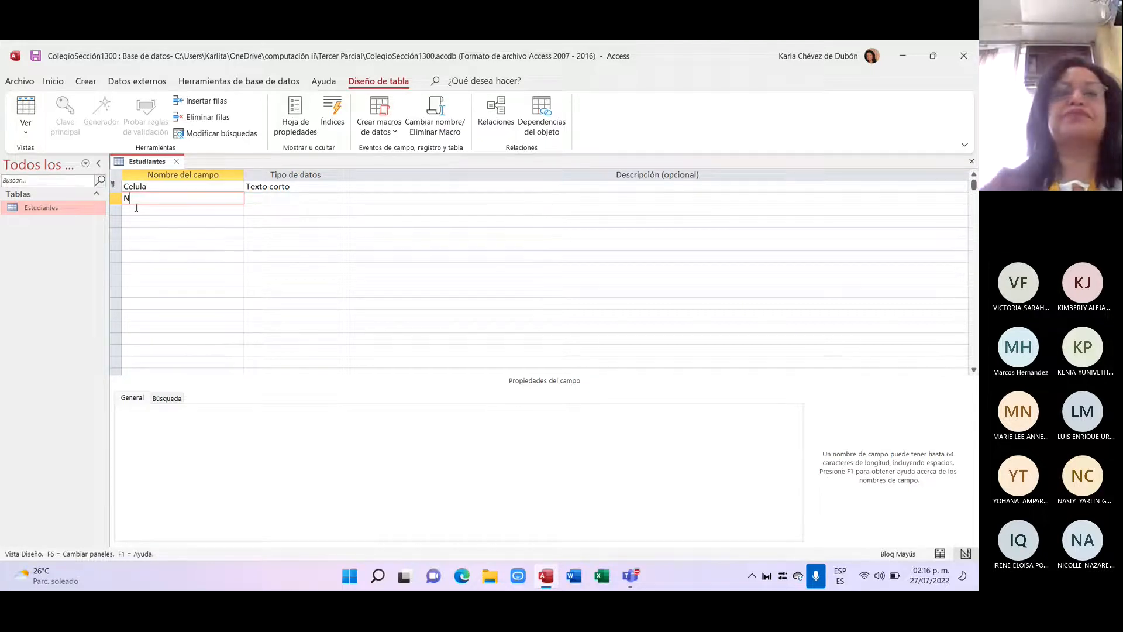
{"action": "key", "text": "Caps_Lock"}
{"action": "type", "text": "ombre"}
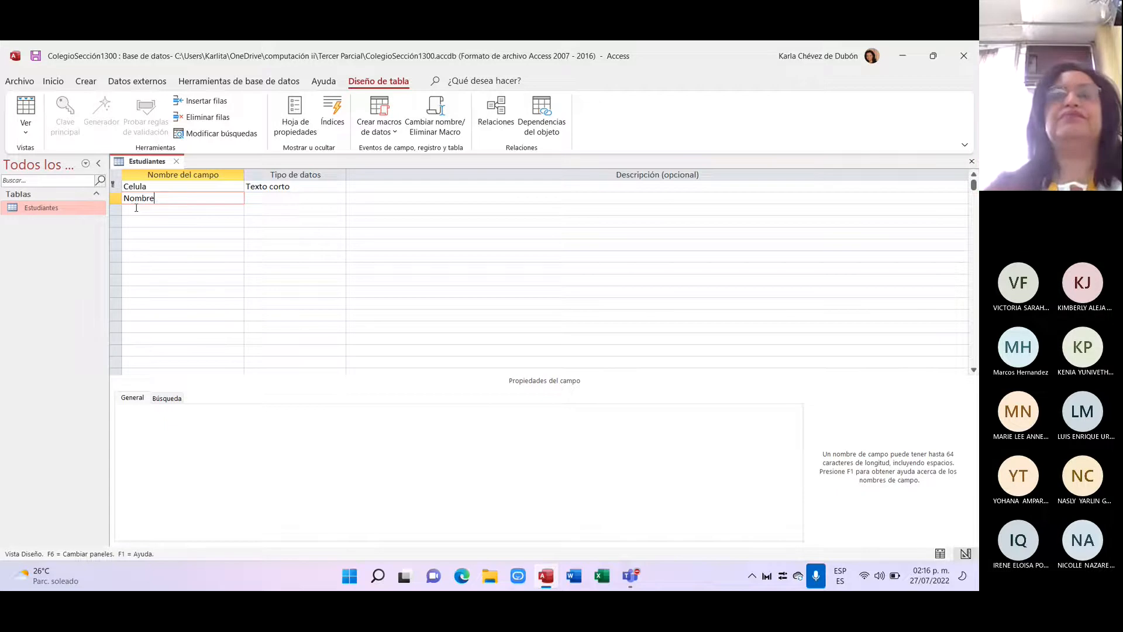
{"action": "key", "text": "Tab"}
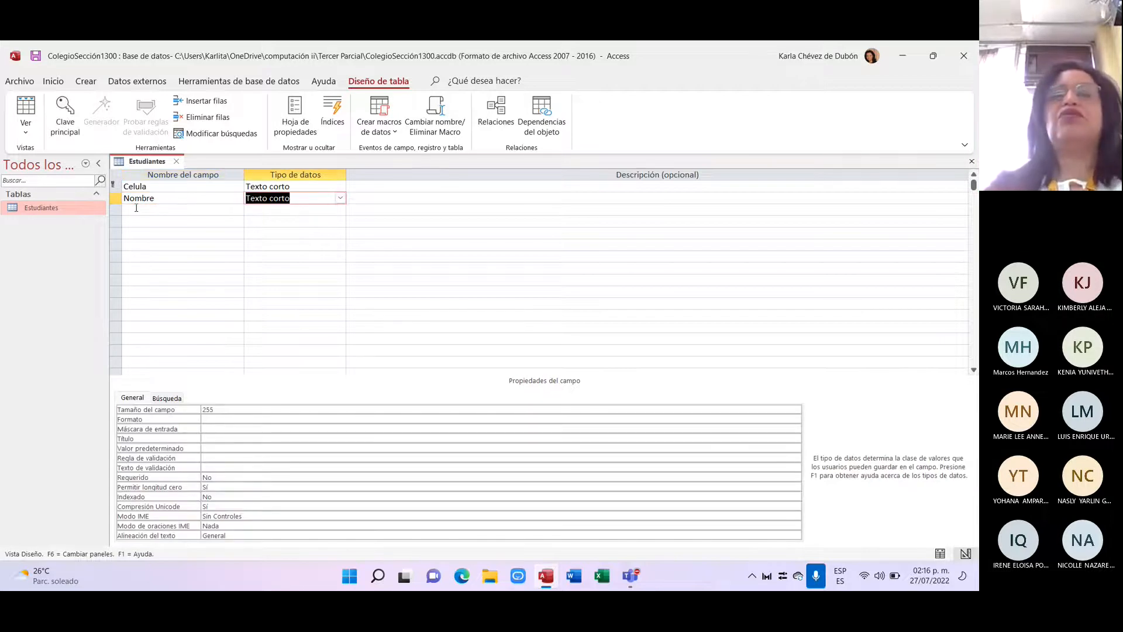
- Add a field named Apellido with the Texto corto data type below Nombre
{"action": "left_click", "coordinate": [136, 207]}
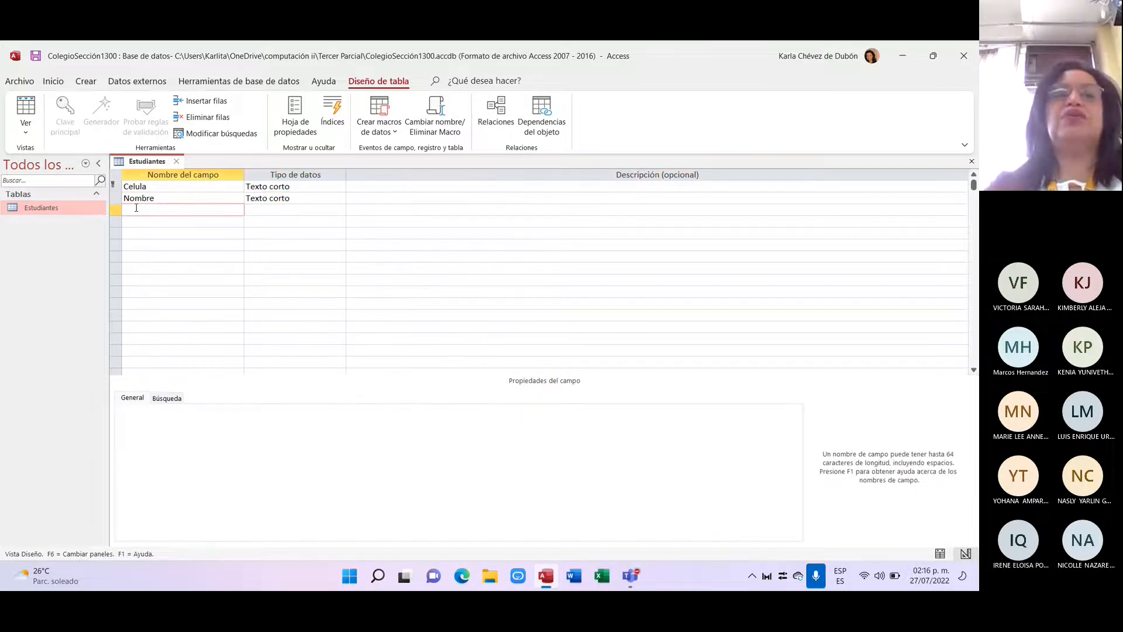
{"action": "type", "text": "Ape"}
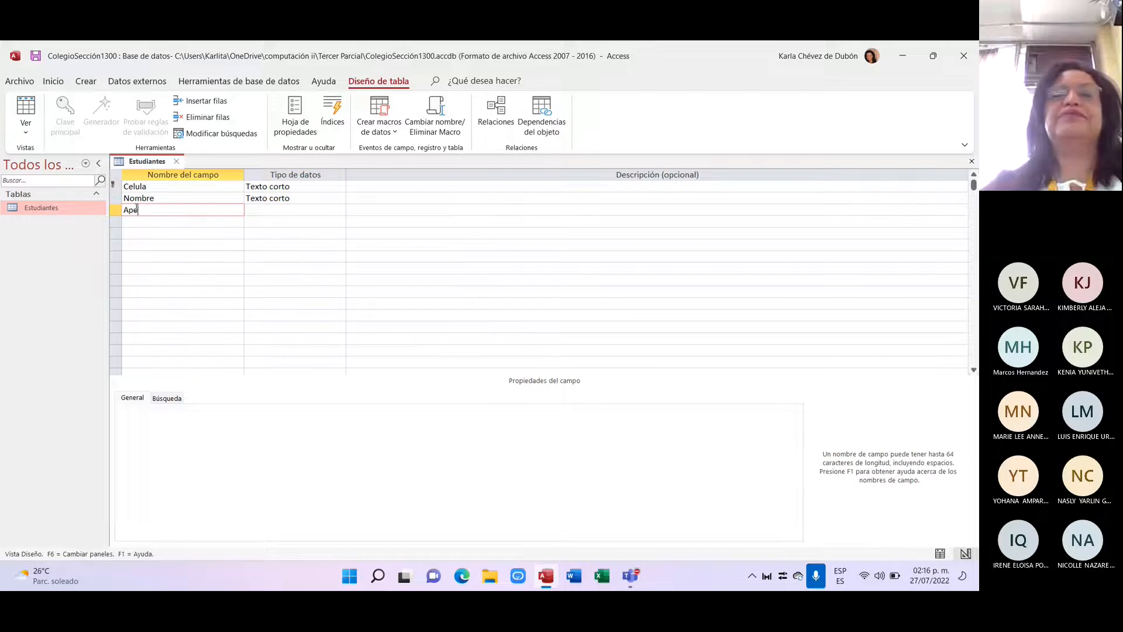
{"action": "type", "text": "llido"}
{"action": "key", "text": "Return"}
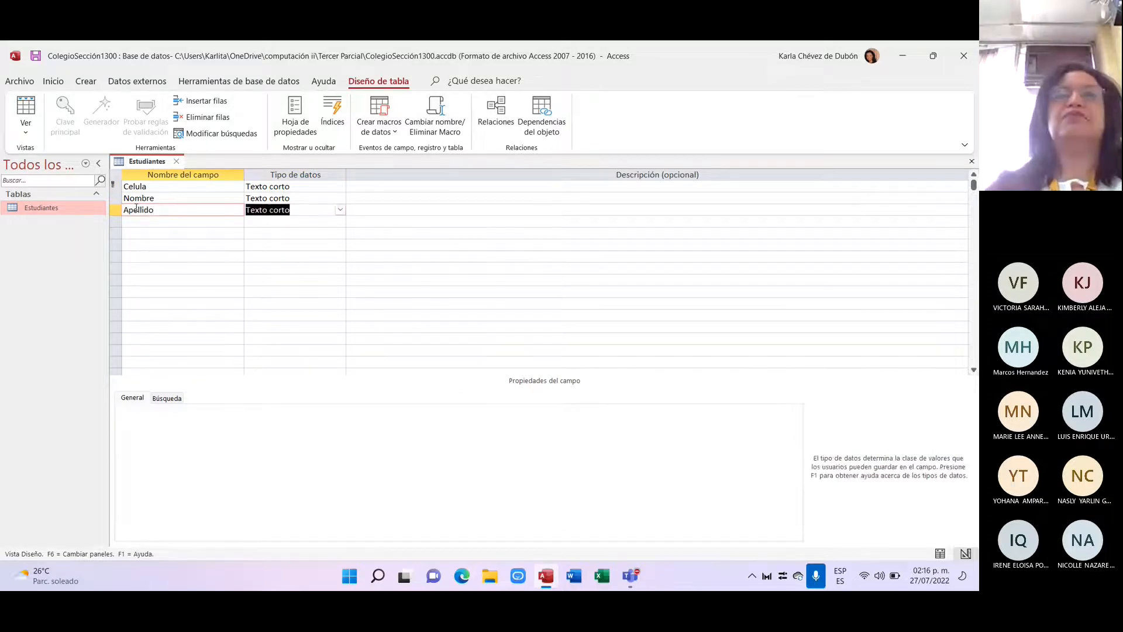
{"action": "key", "text": "Return"}
{"action": "key", "text": "Return"}
- Add a field named Fecha De Nacimiento below Apellido in the Estudiantes table
{"action": "key", "text": "Caps_Lock"}
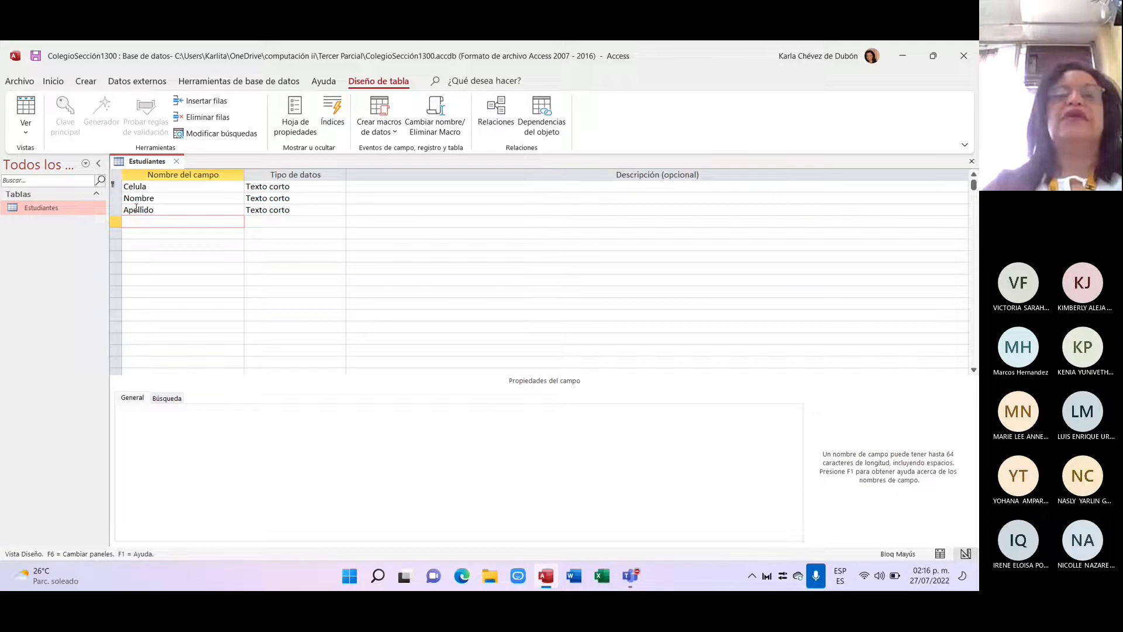
{"action": "type", "text": "F"}
{"action": "key", "text": "Caps_Lock"}
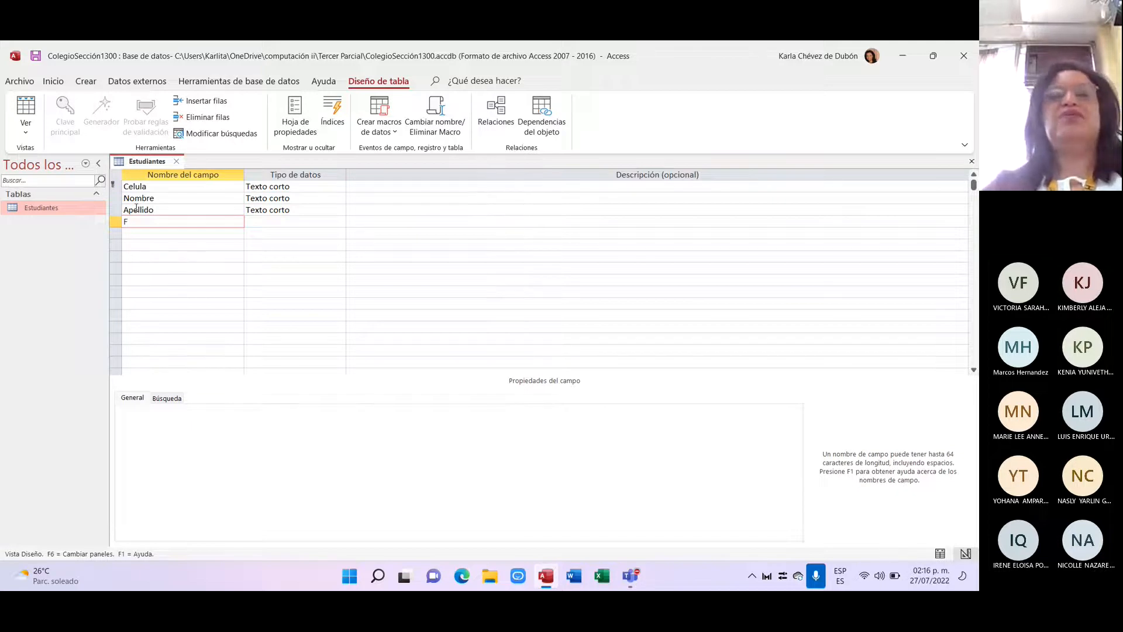
{"action": "type", "text": "echa"}
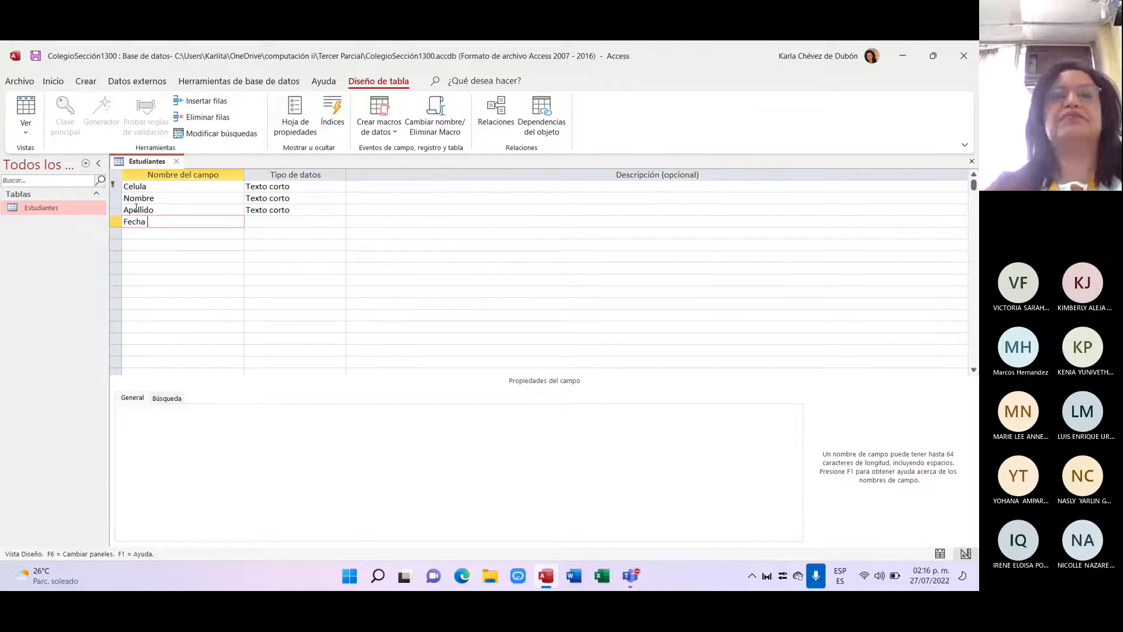
{"action": "type", "text": " De"}
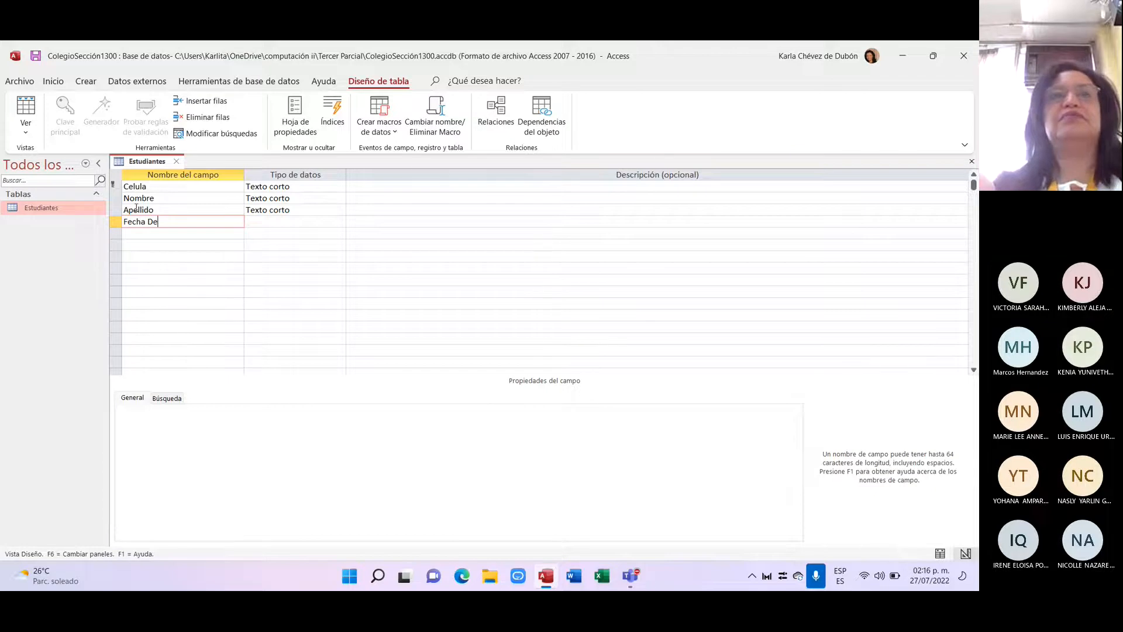
{"action": "key", "text": "Caps_Lock"}
{"action": "type", "text": "N"}
{"action": "key", "text": "Caps_Lock"}
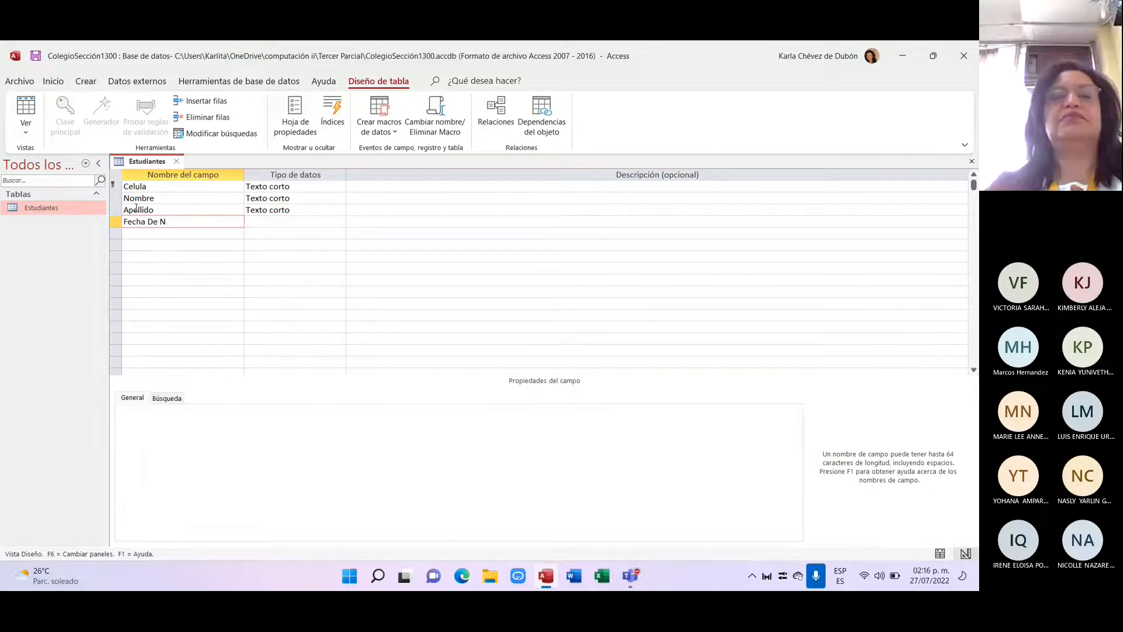
{"action": "type", "text": "acimi"}
{"action": "type", "text": "ento"}
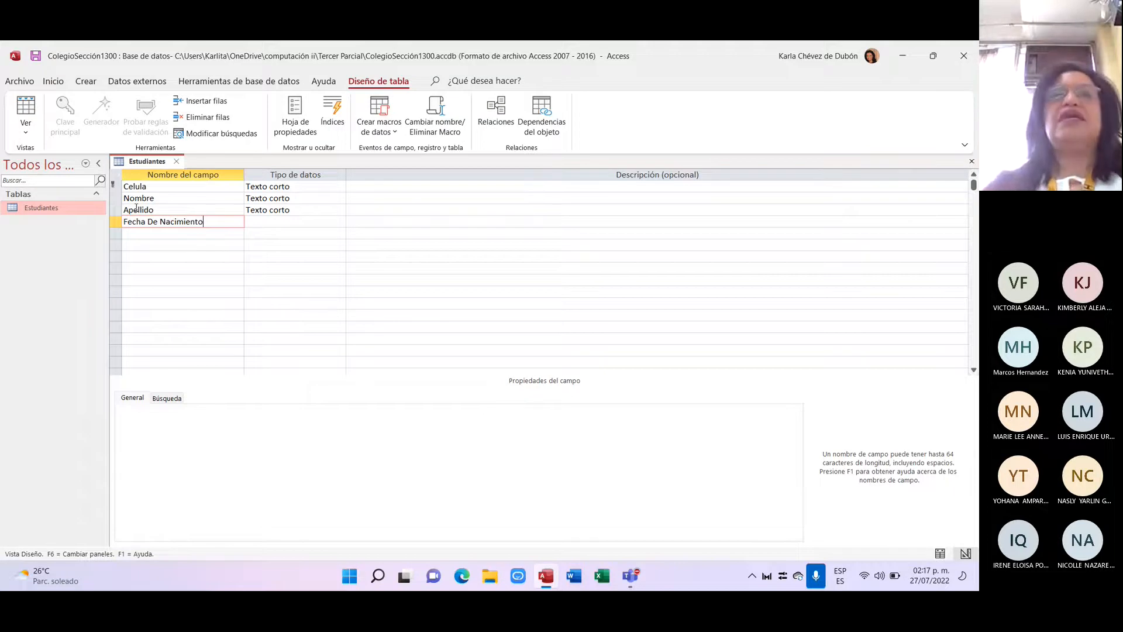
- Set the Fecha De Nacimiento field's data type to Fecha/Hora
{"action": "key", "text": "Tab"}
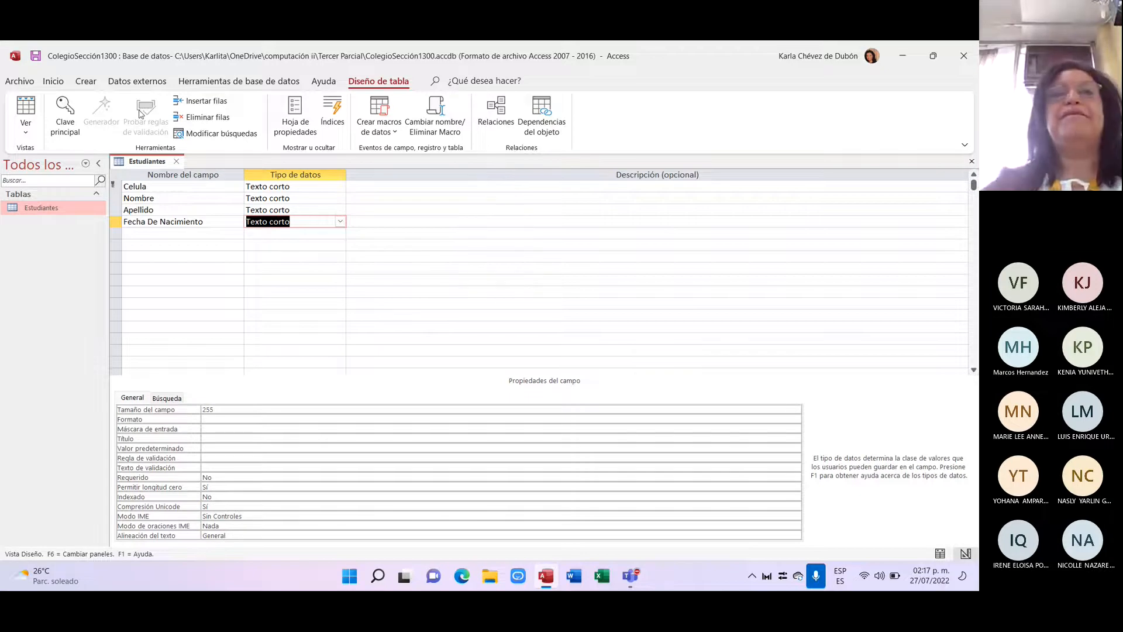
{"action": "left_click", "coordinate": [340, 222]}
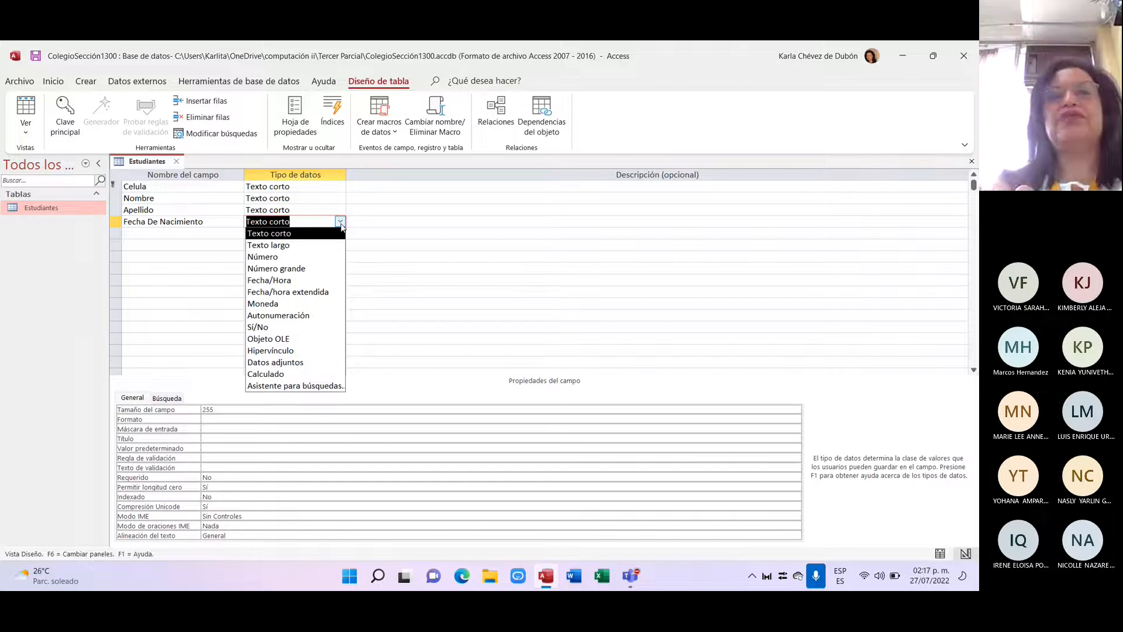
{"action": "left_click", "coordinate": [325, 282]}
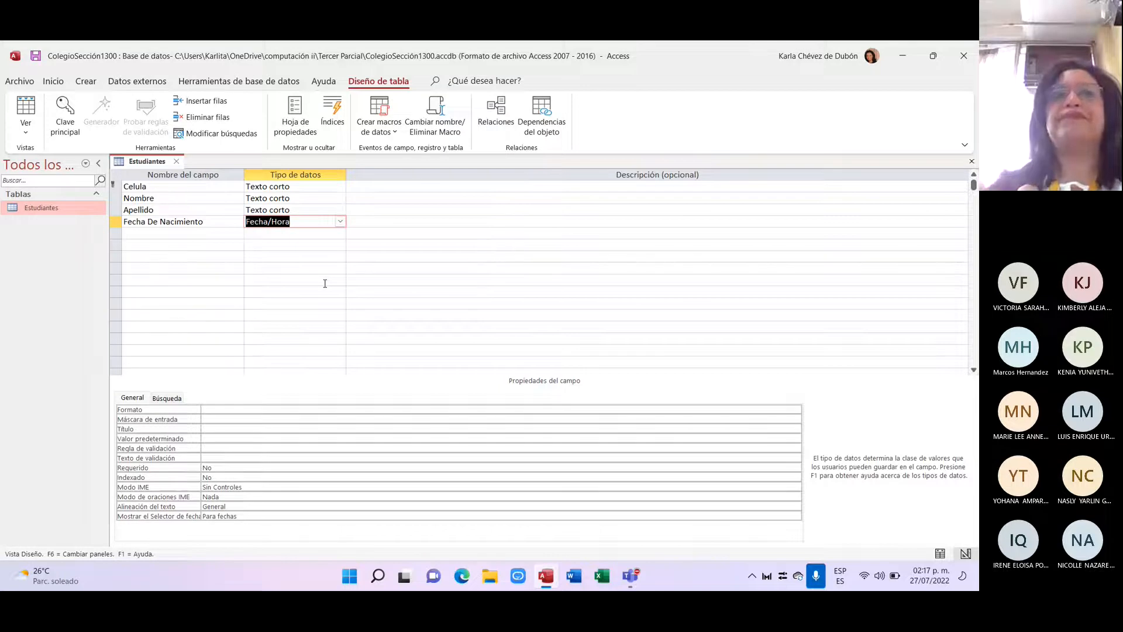
- Add a field named Edad with the Número data type below Fecha De Nacimiento
{"action": "left_click", "coordinate": [146, 234]}
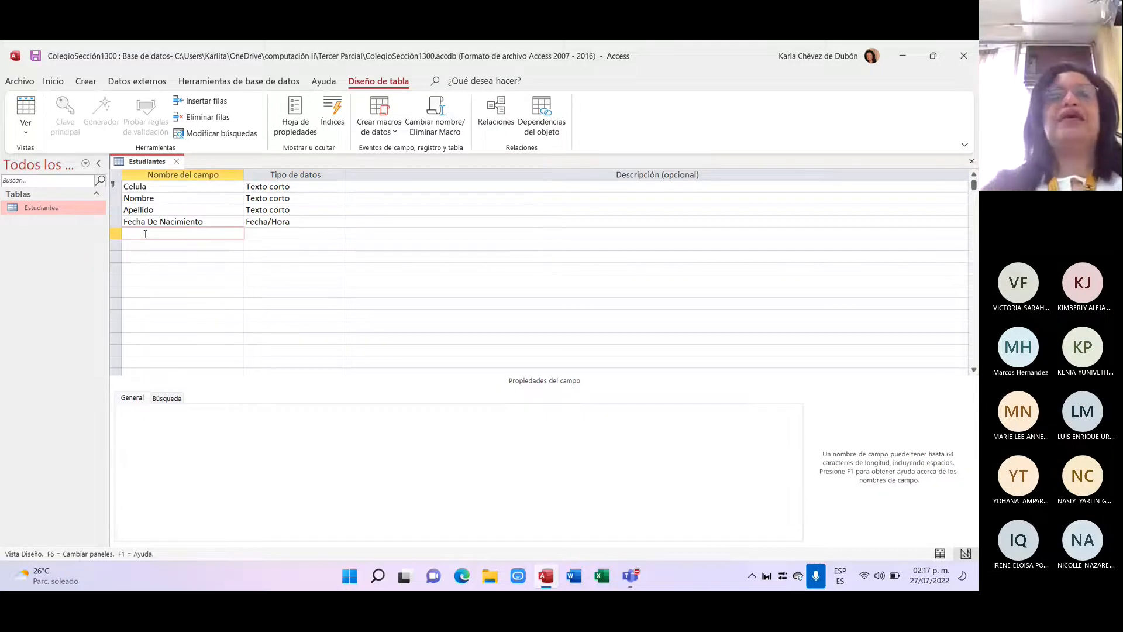
{"action": "key", "text": "Caps_Lock"}
{"action": "type", "text": "E"}
{"action": "key", "text": "Caps_Lock"}
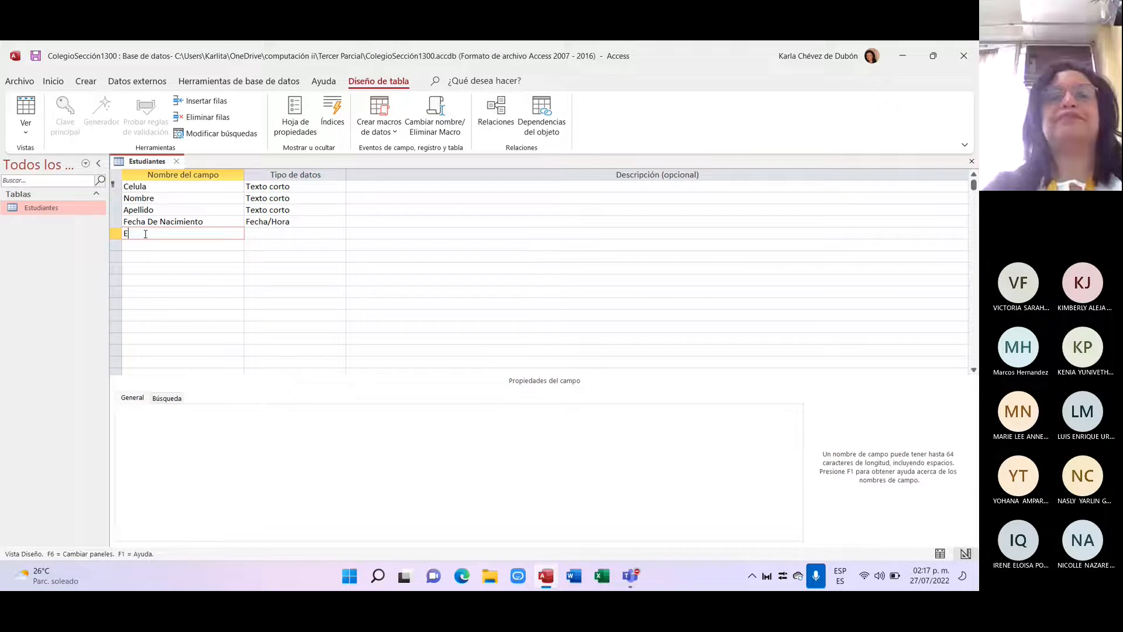
{"action": "type", "text": "dad"}
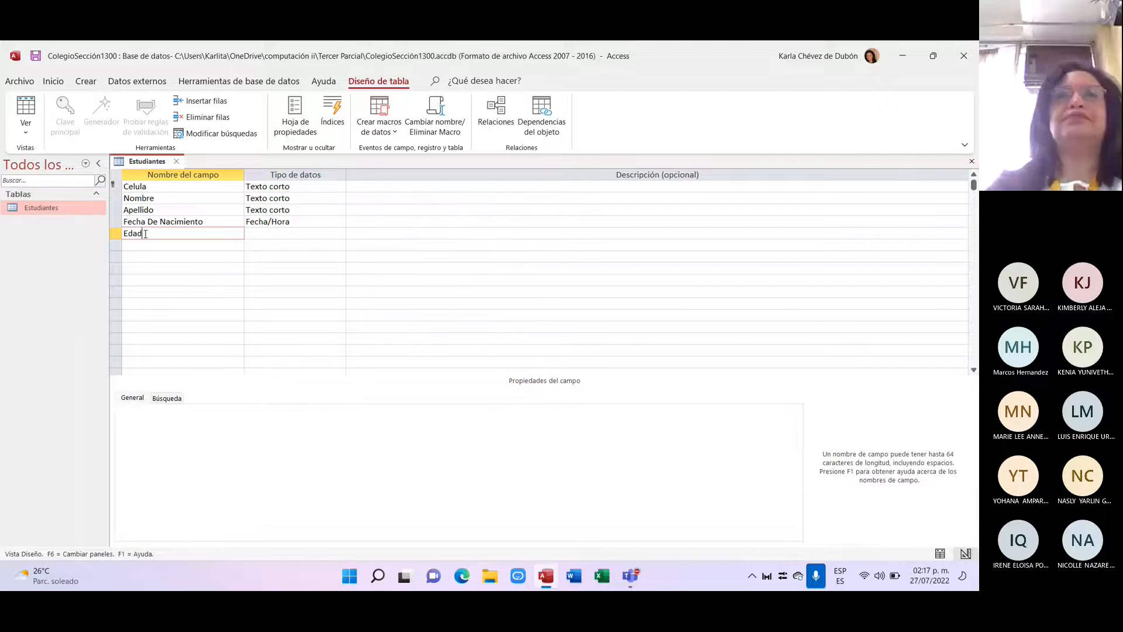
{"action": "key", "text": "Tab"}
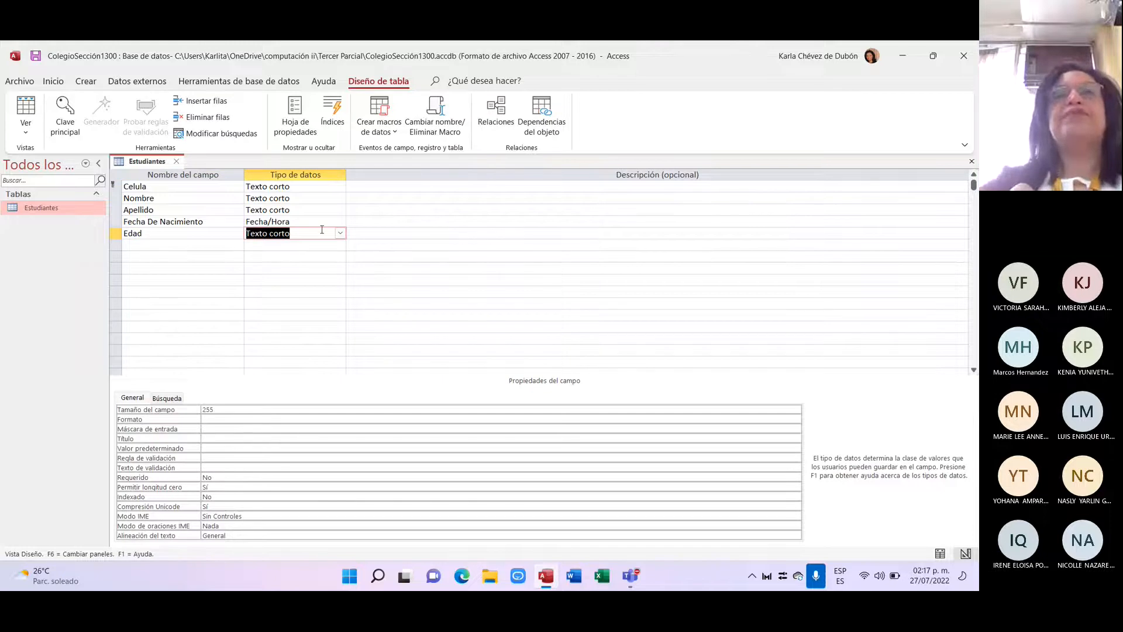
{"action": "left_click", "coordinate": [340, 234]}
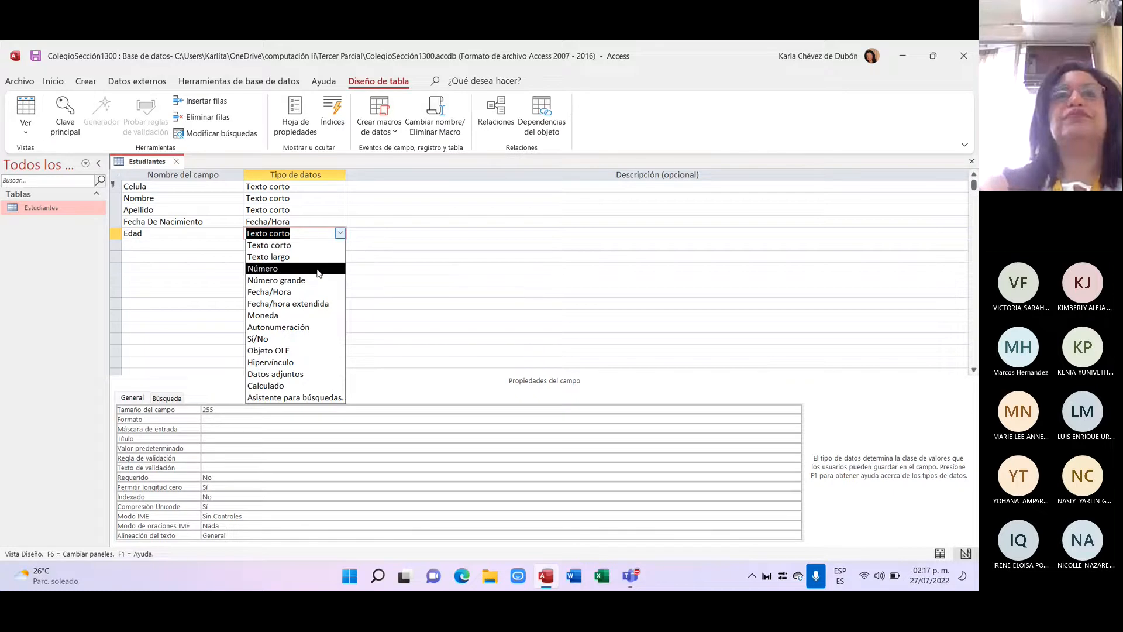
{"action": "left_click", "coordinate": [317, 269]}
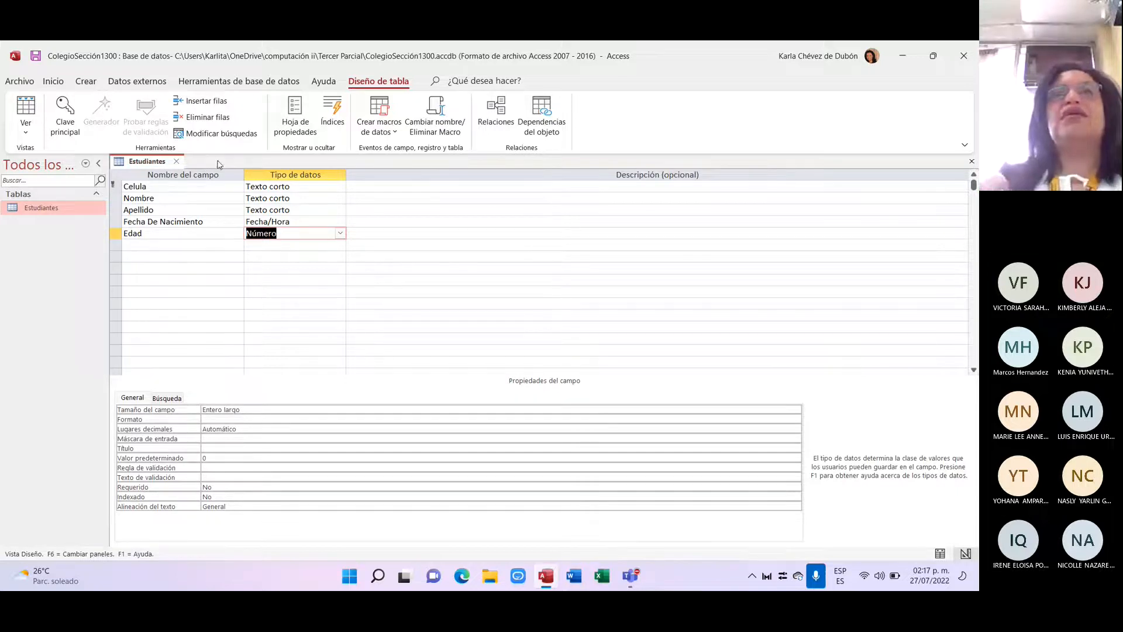
- Close the Estudiantes table and save its design changes
{"action": "left_click", "coordinate": [178, 163]}
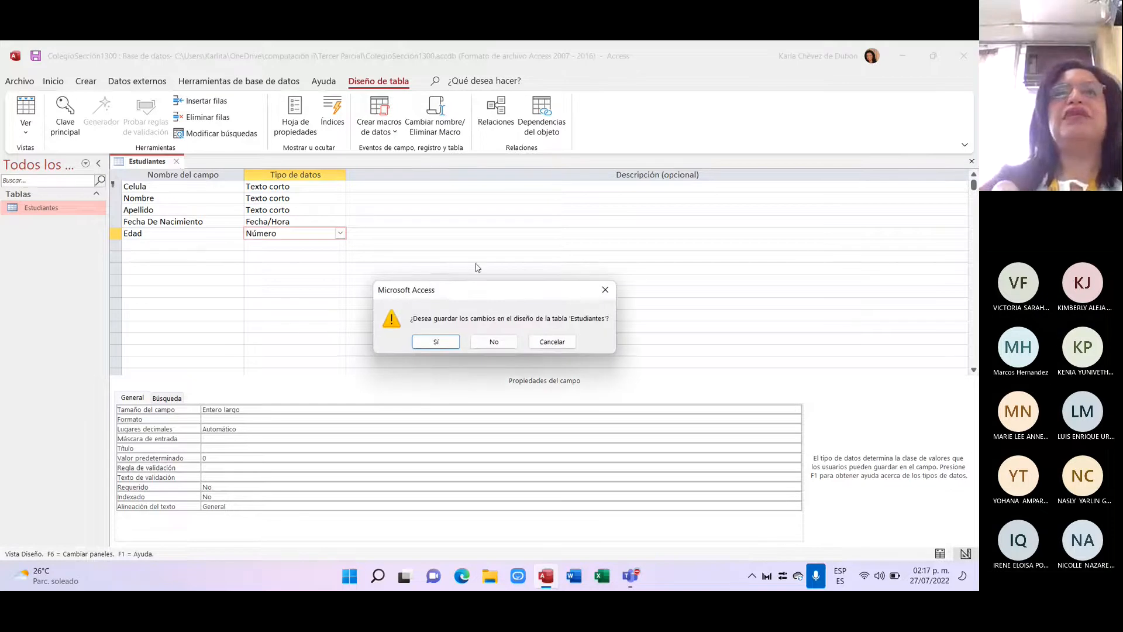
{"action": "left_click", "coordinate": [434, 343]}
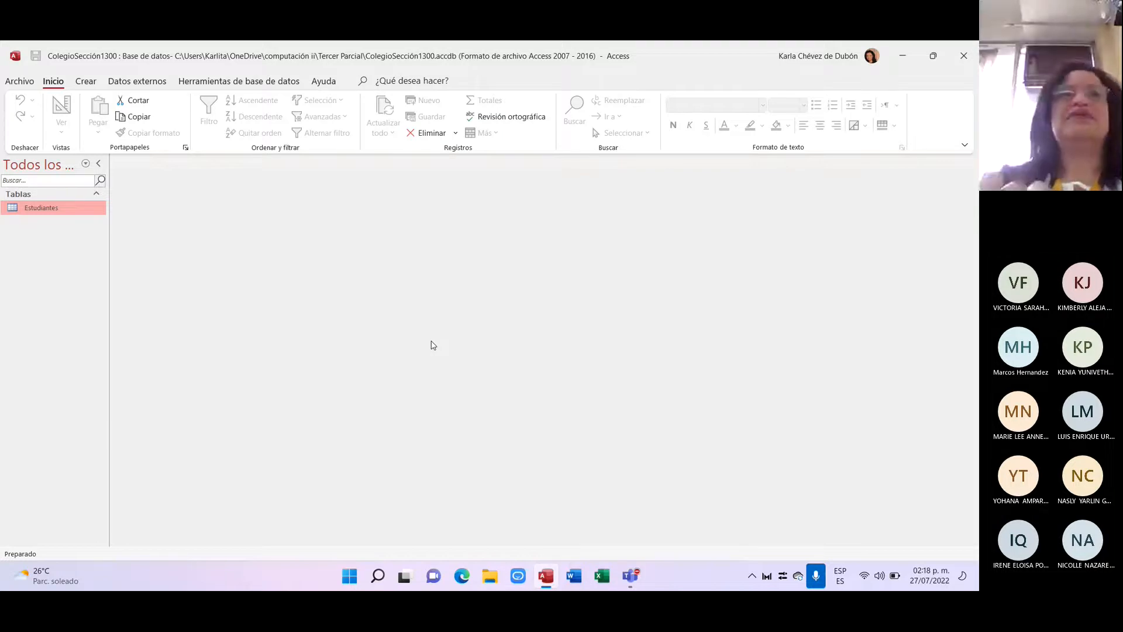
- Open the Estudiantes table as a datasheet and widen the Fecha De Nacimiento column to fit its full heading
{"action": "double_click", "coordinate": [37, 208]}
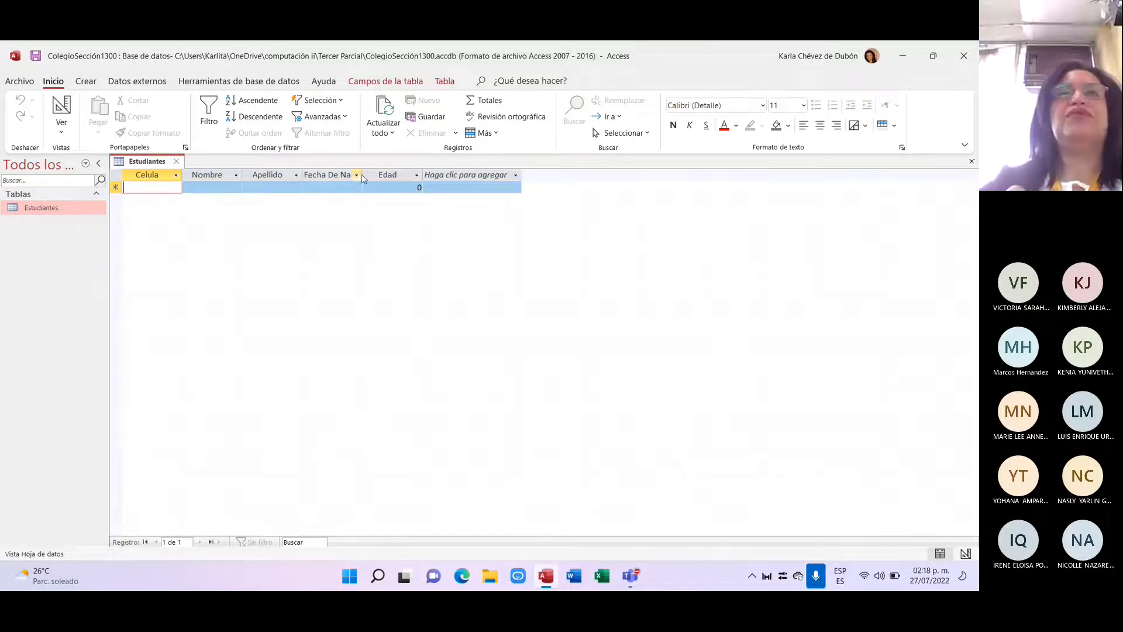
{"action": "left_click_drag", "start_coordinate": [363, 176], "coordinate": [411, 170]}
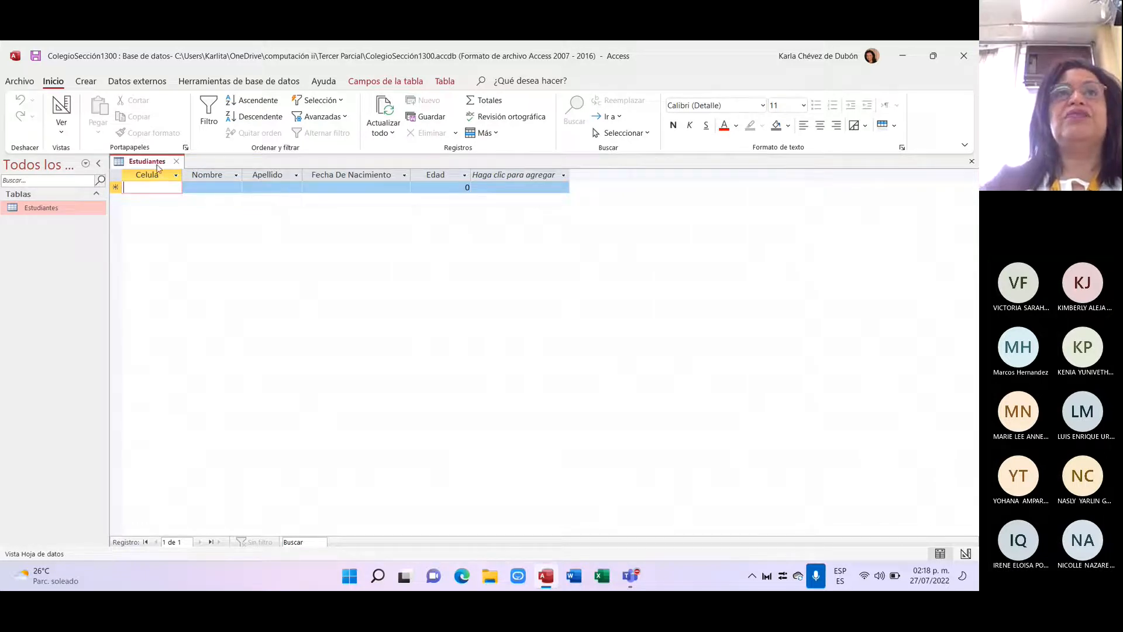
- Switch the Estudiantes table to design view to check its fields, and return to datasheet view
{"action": "left_click", "coordinate": [66, 129]}
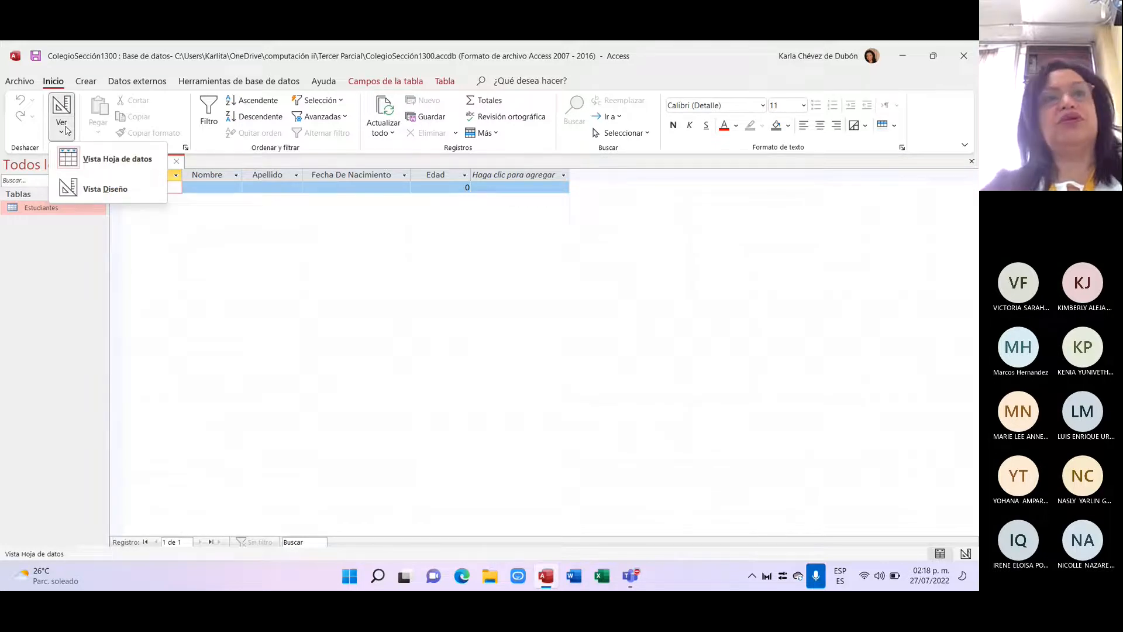
{"action": "left_click", "coordinate": [94, 190]}
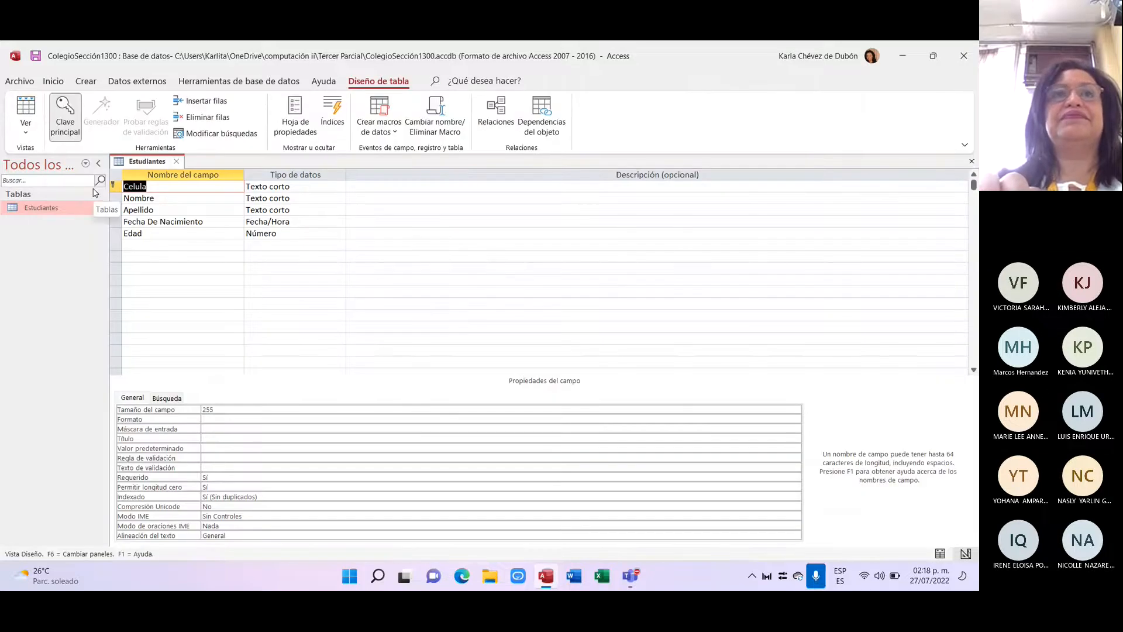
{"action": "left_click", "coordinate": [26, 122]}
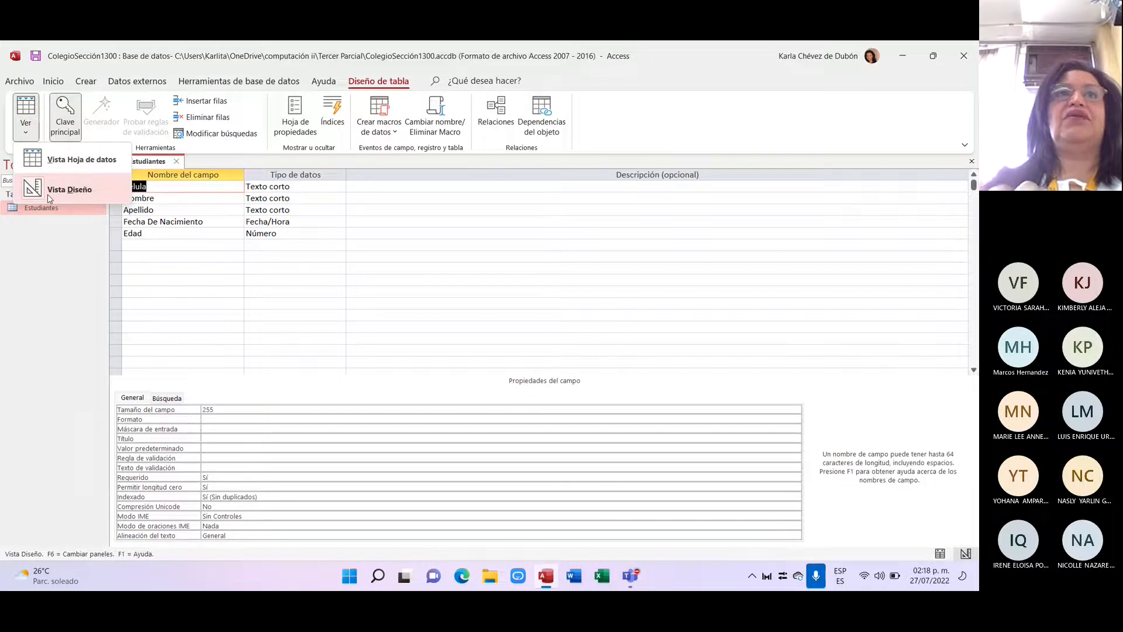
{"action": "left_click", "coordinate": [59, 166]}
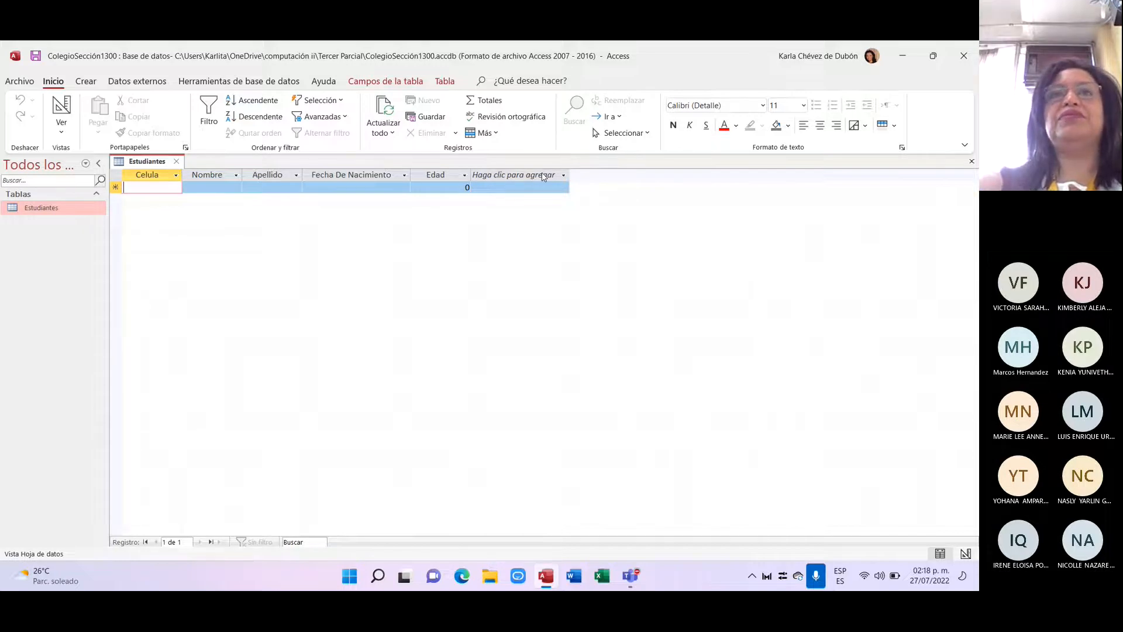
- Examine the cells of the empty Estudiantes record and the calendar picker of the Fecha De Nacimiento field
{"action": "left_click", "coordinate": [117, 187]}
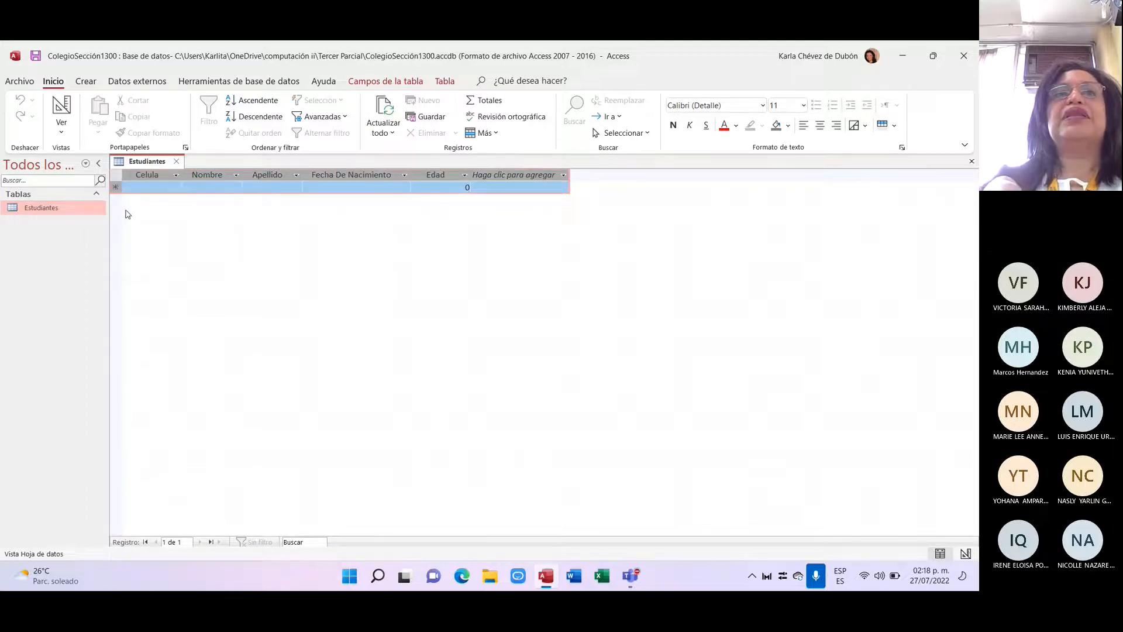
{"action": "left_click", "coordinate": [194, 186]}
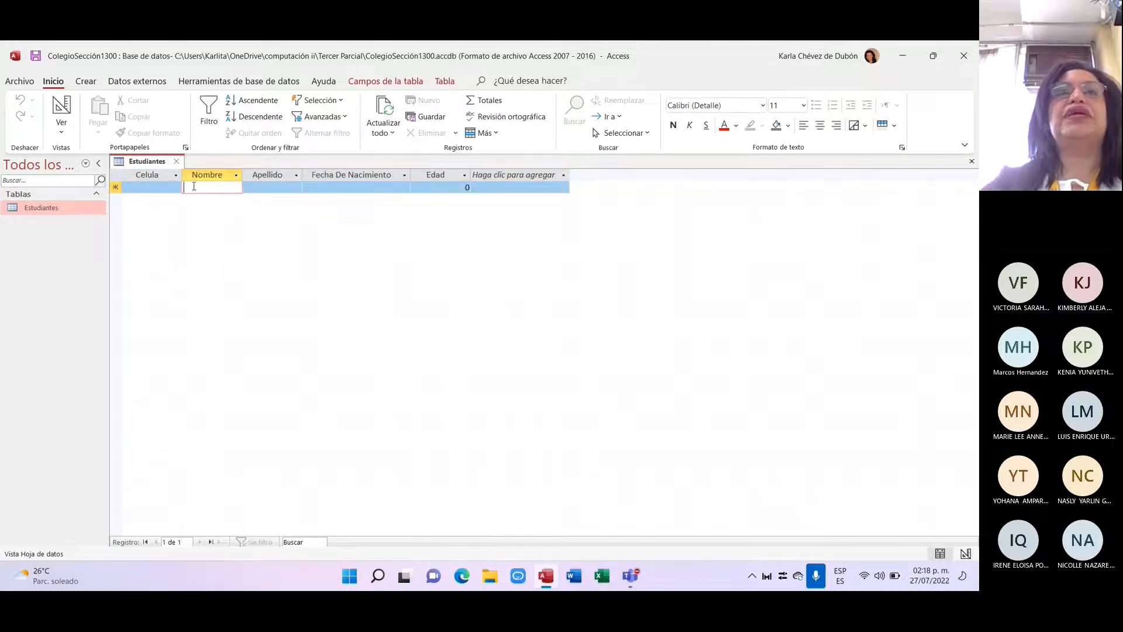
{"action": "left_click", "coordinate": [335, 186]}
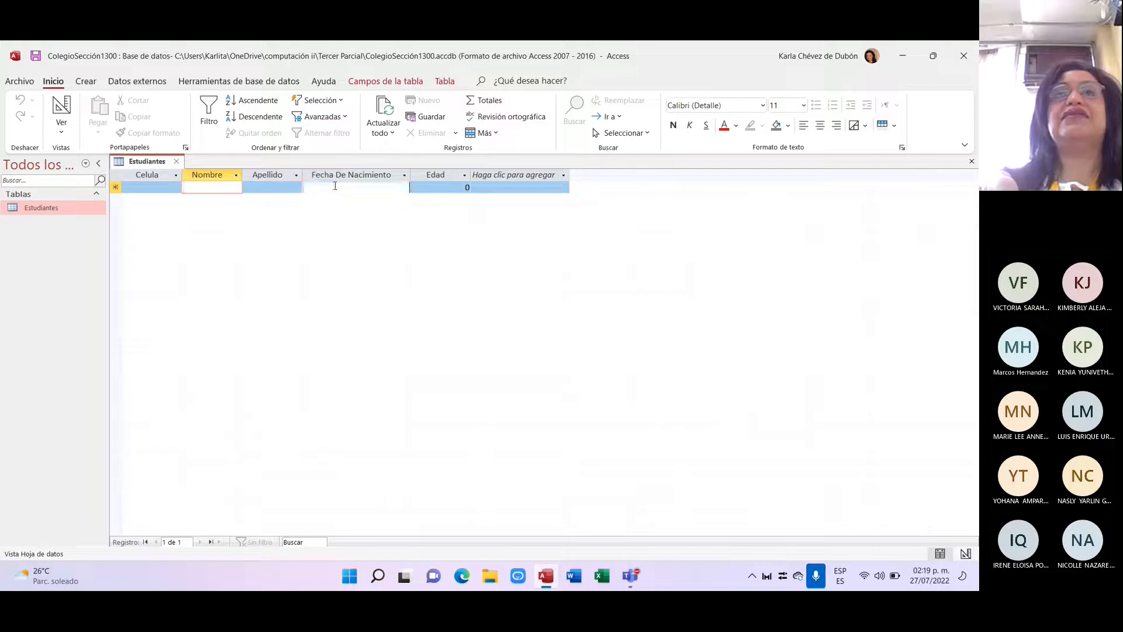
{"action": "left_click", "coordinate": [450, 187]}
{"action": "left_click", "coordinate": [493, 187]}
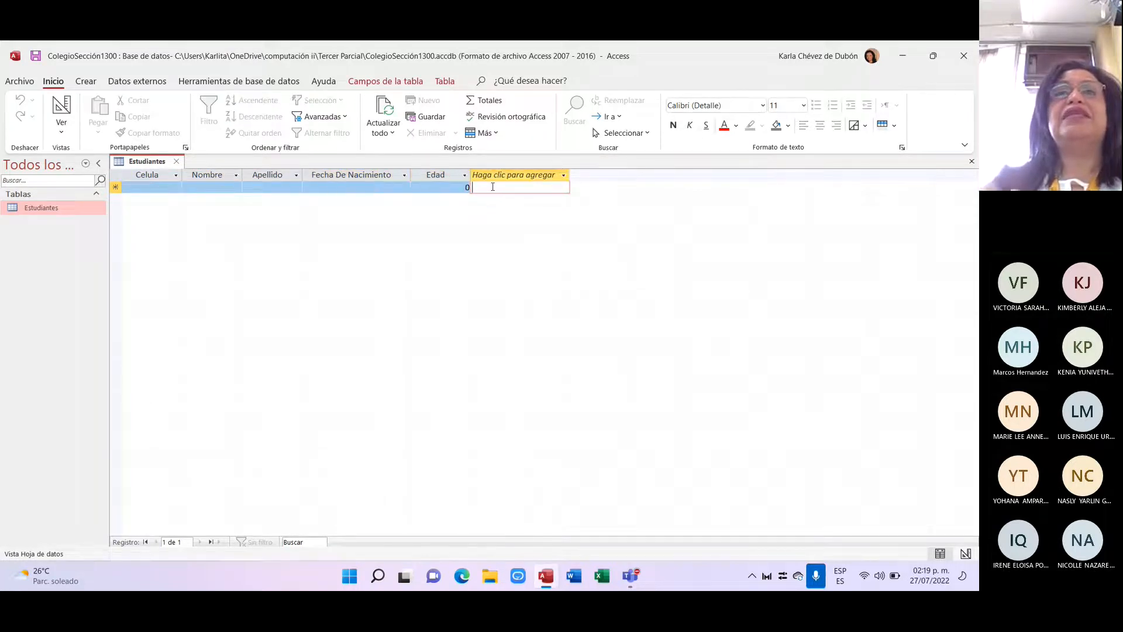
{"action": "left_click", "coordinate": [390, 187]}
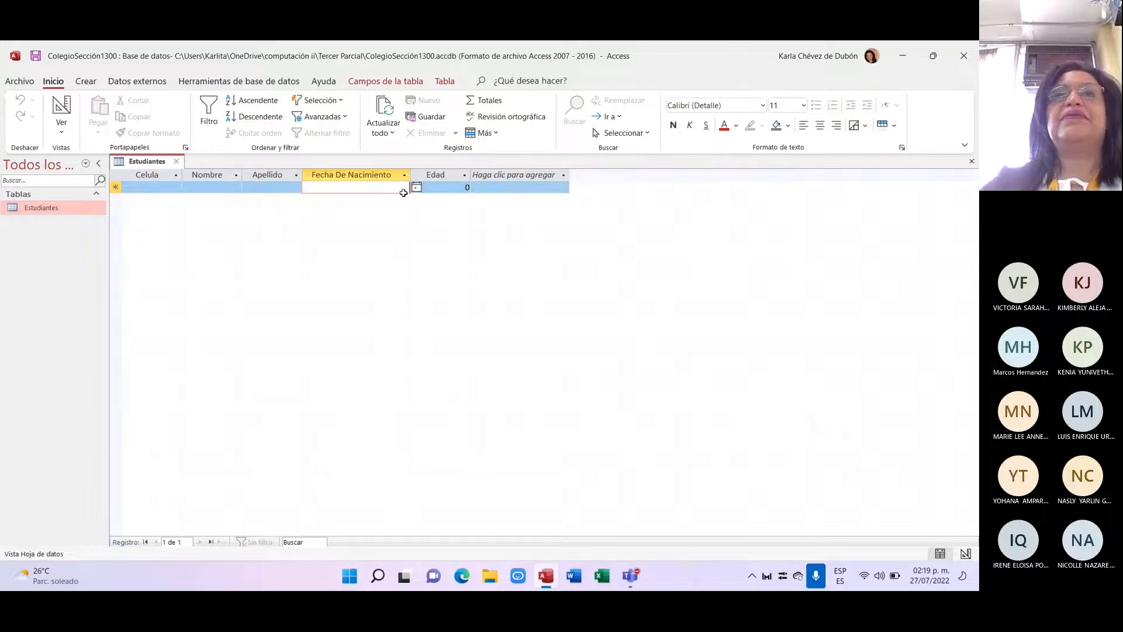
{"action": "left_click", "coordinate": [416, 191]}
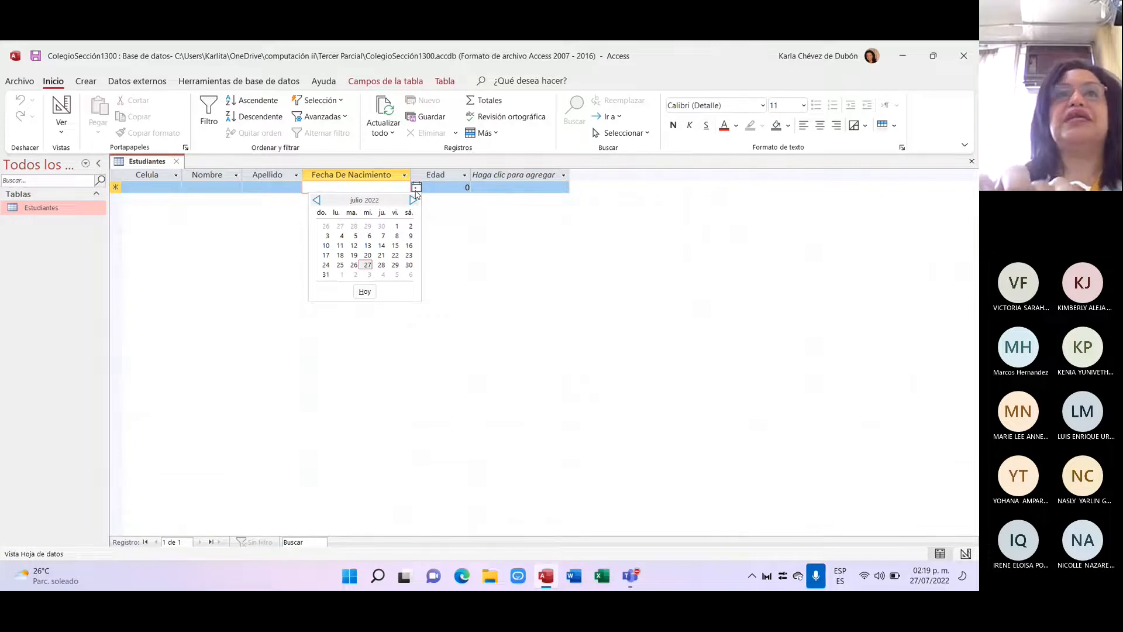
{"action": "left_click", "coordinate": [275, 260]}
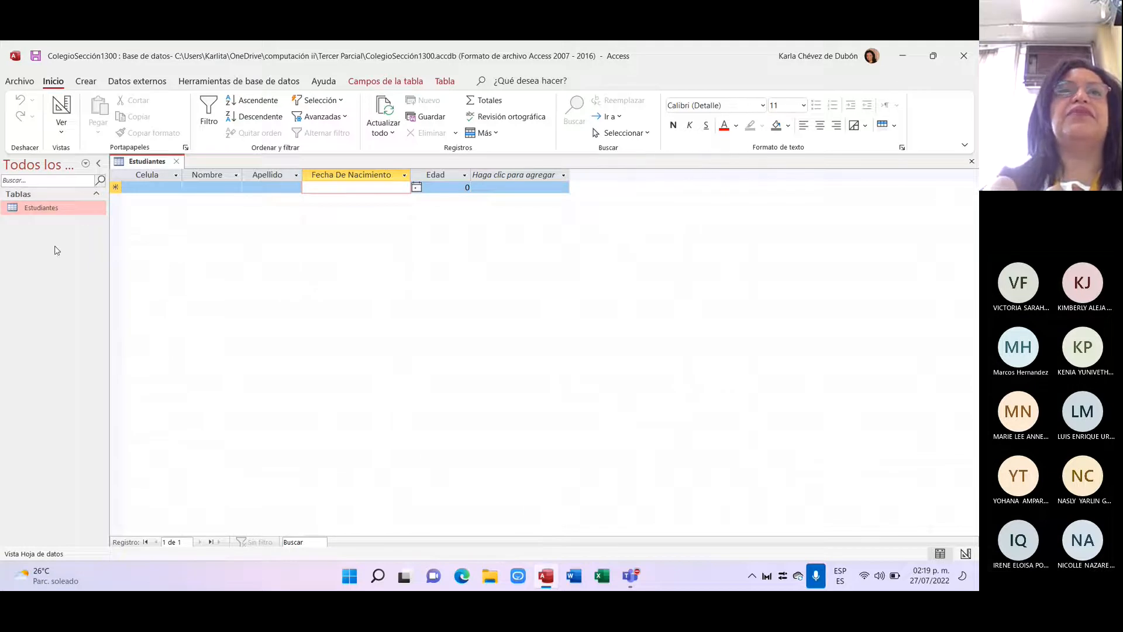
- Close the Estudiantes table without saving its layout changes
{"action": "left_click", "coordinate": [176, 162]}
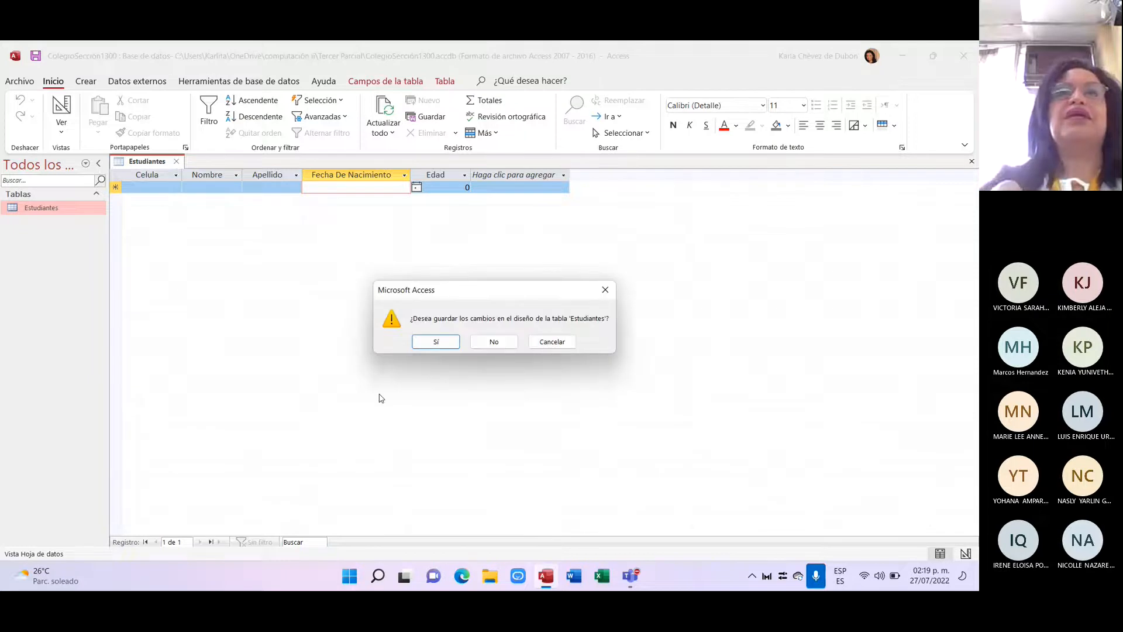
{"action": "left_click", "coordinate": [494, 343]}
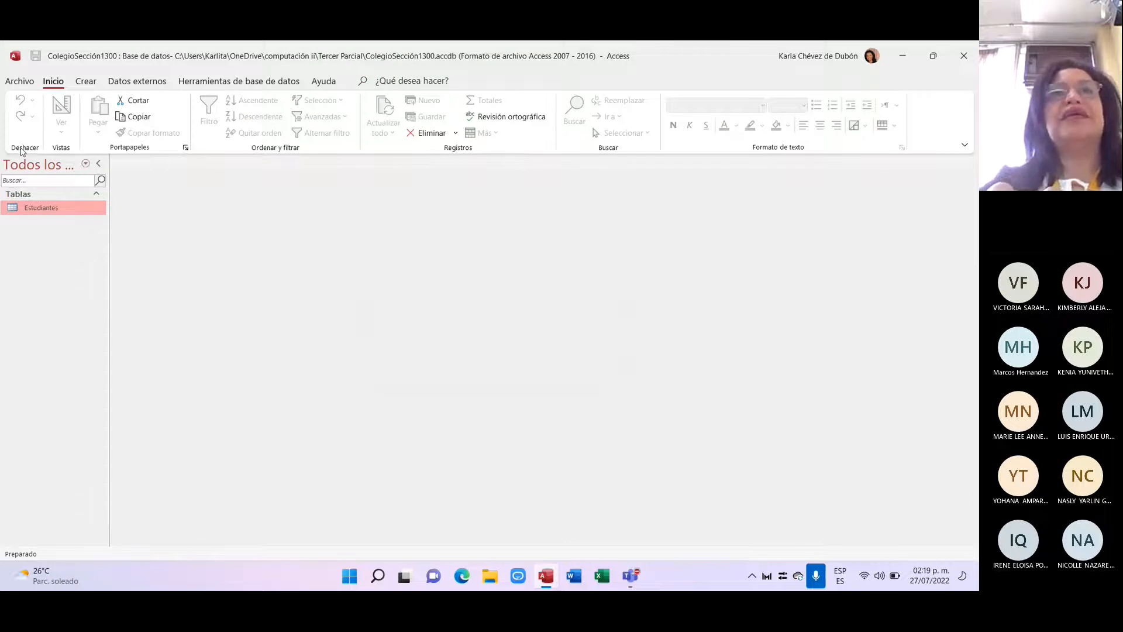
- Create a new blank table in the ColegioSección1300 database
{"action": "left_click", "coordinate": [88, 82]}
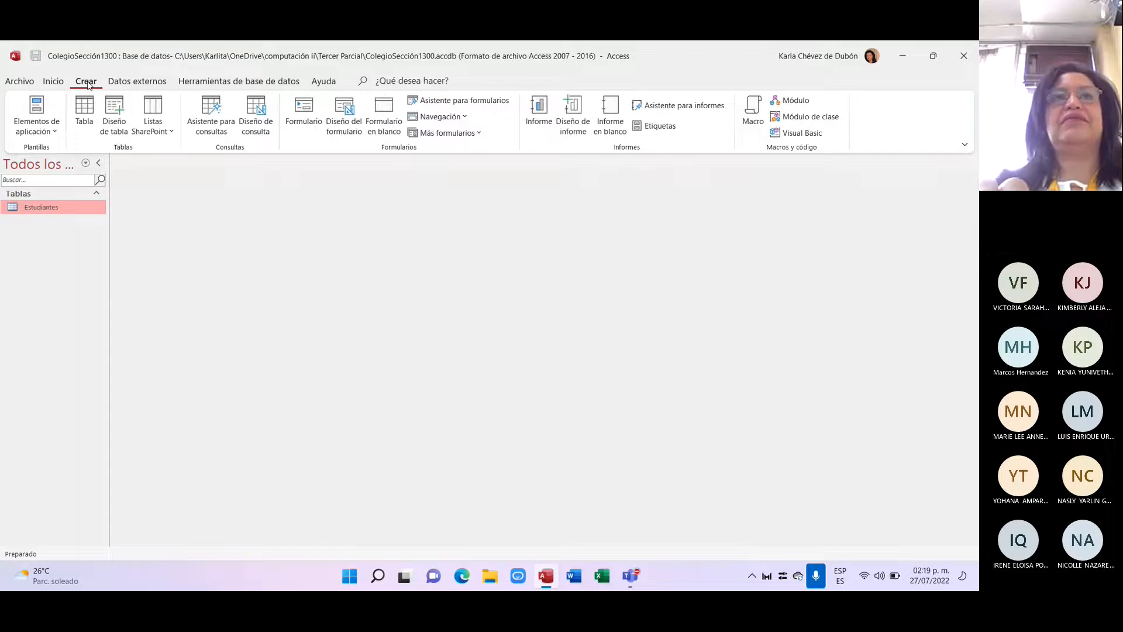
{"action": "left_click", "coordinate": [85, 114]}
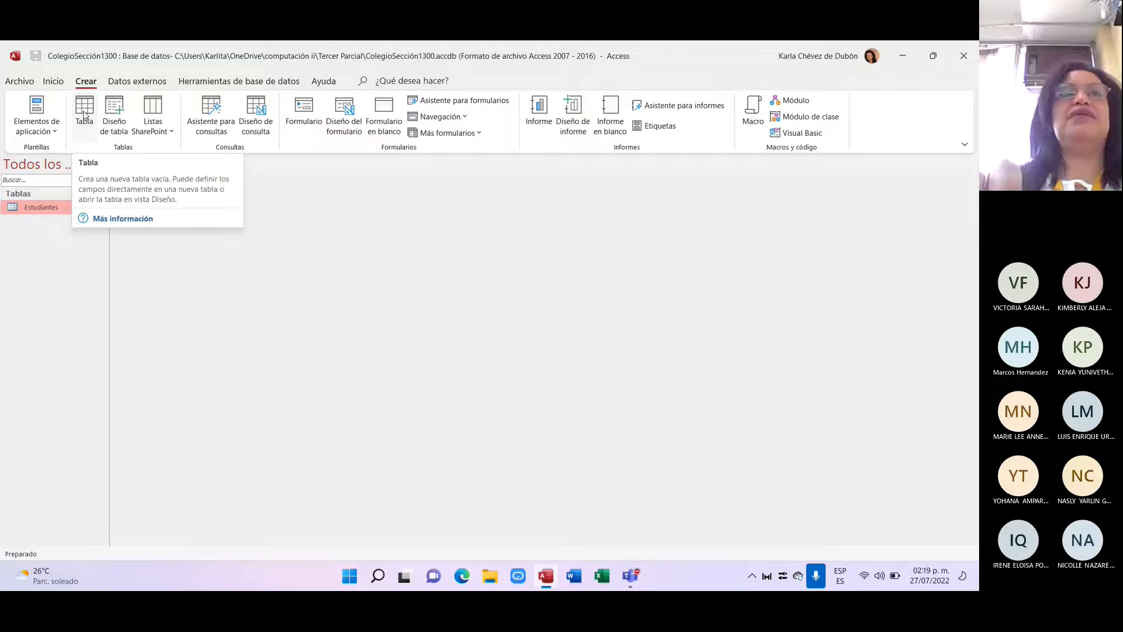
{"action": "left_click", "coordinate": [85, 115]}
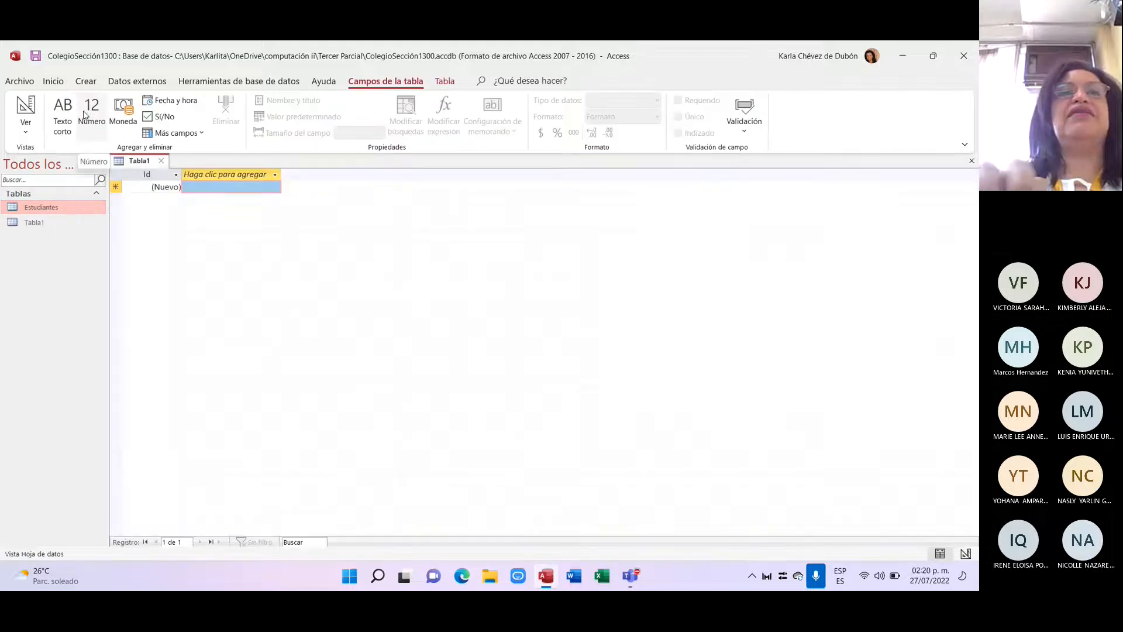
- Switch the new blank table, Tabla1, to design view
{"action": "left_click", "coordinate": [38, 228]}
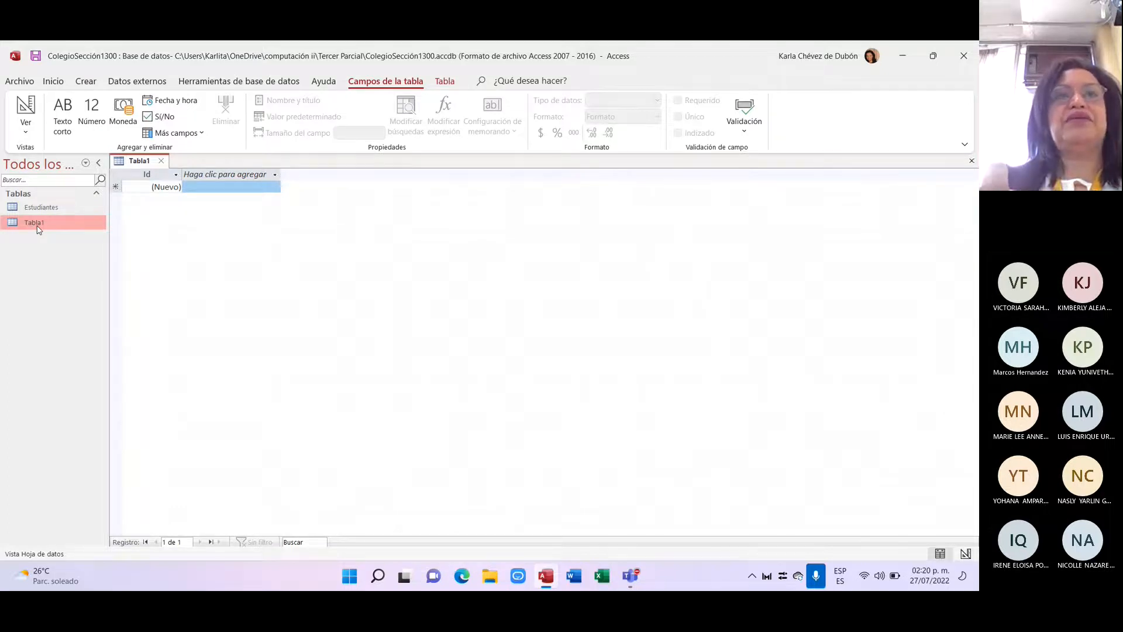
{"action": "right_click", "coordinate": [38, 229]}
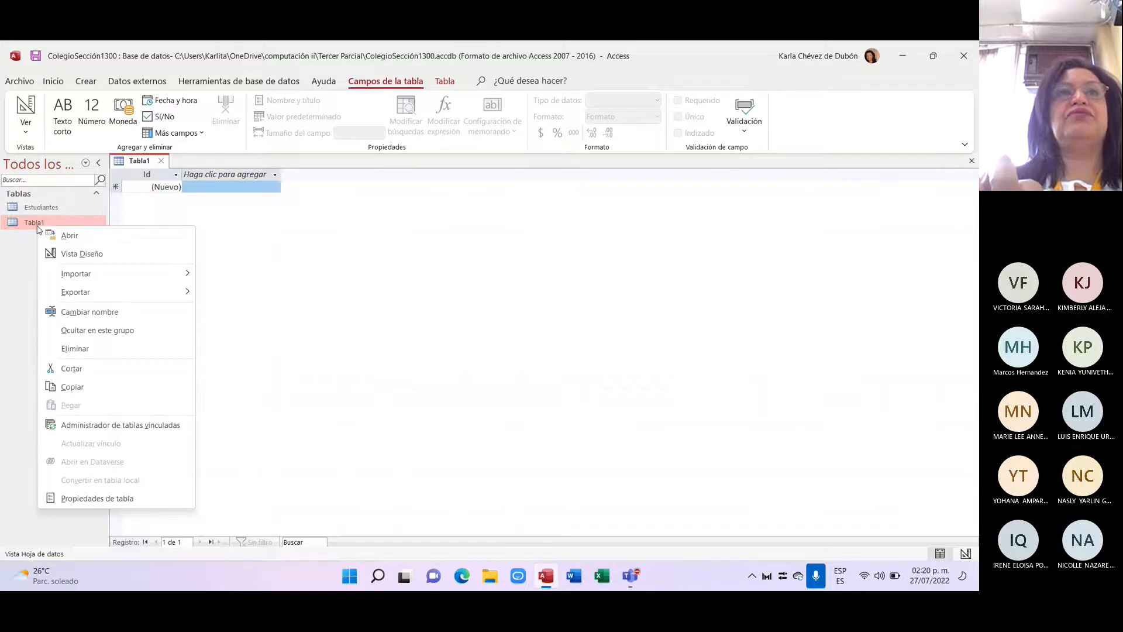
{"action": "left_click", "coordinate": [25, 124]}
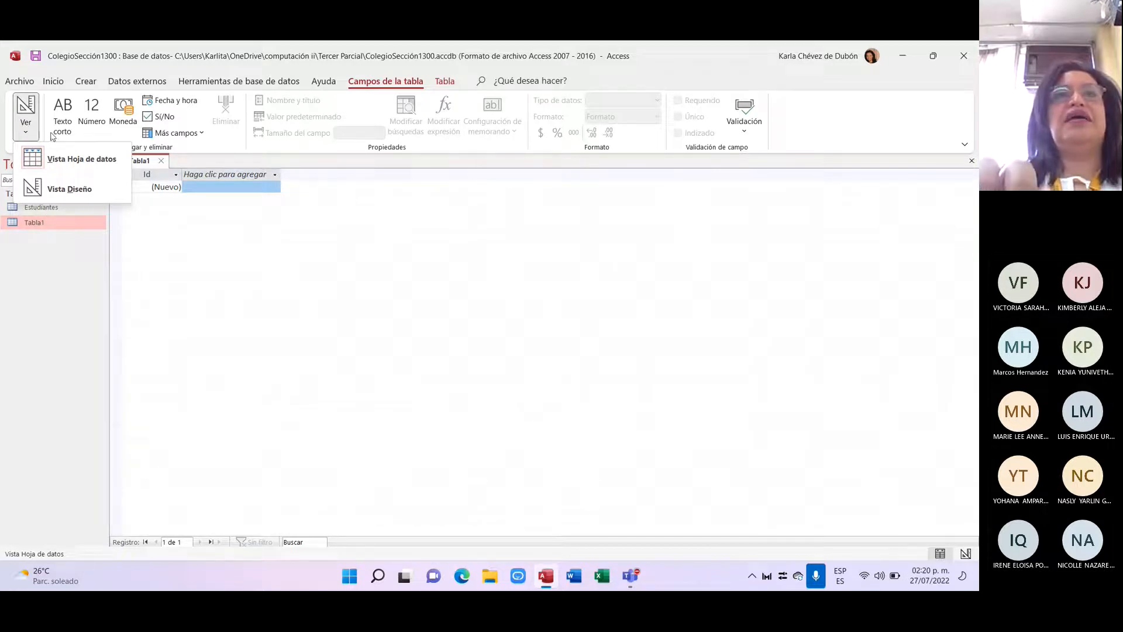
{"action": "left_click", "coordinate": [69, 189]}
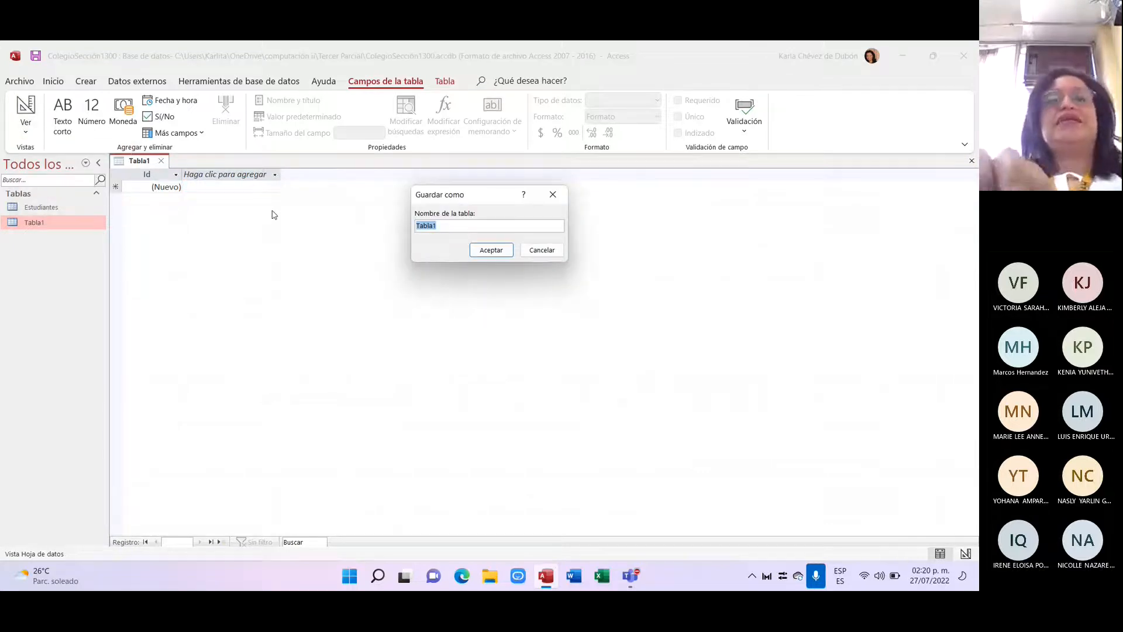
- Try to save the new table as Estudiantes, declining to replace the existing table of that name
{"action": "type", "text": "E"}
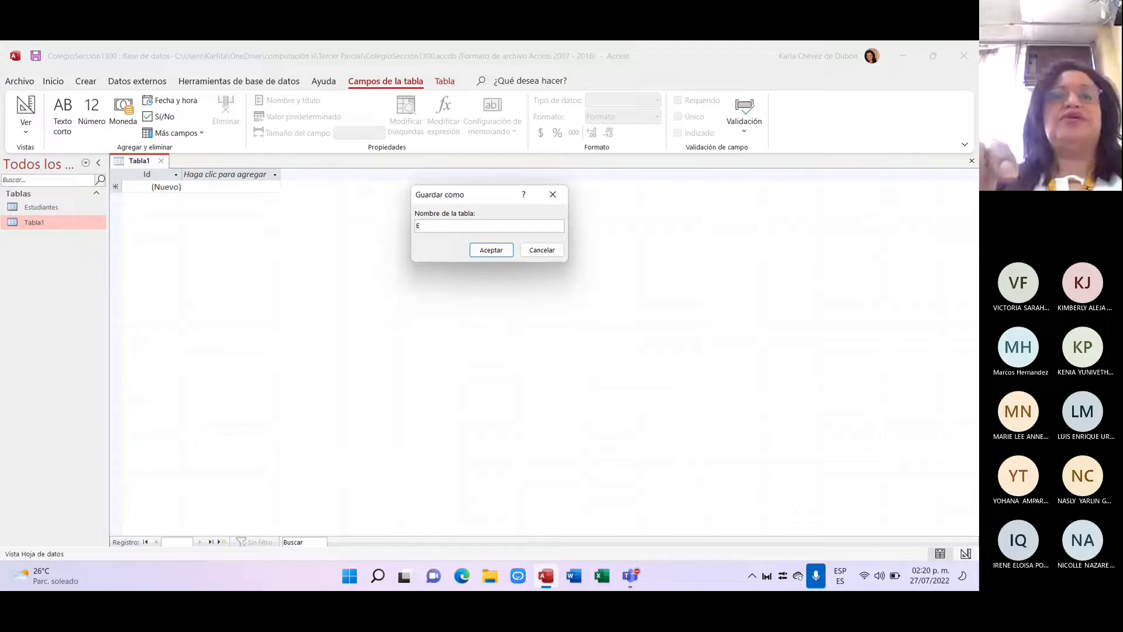
{"action": "type", "text": "studiantes"}
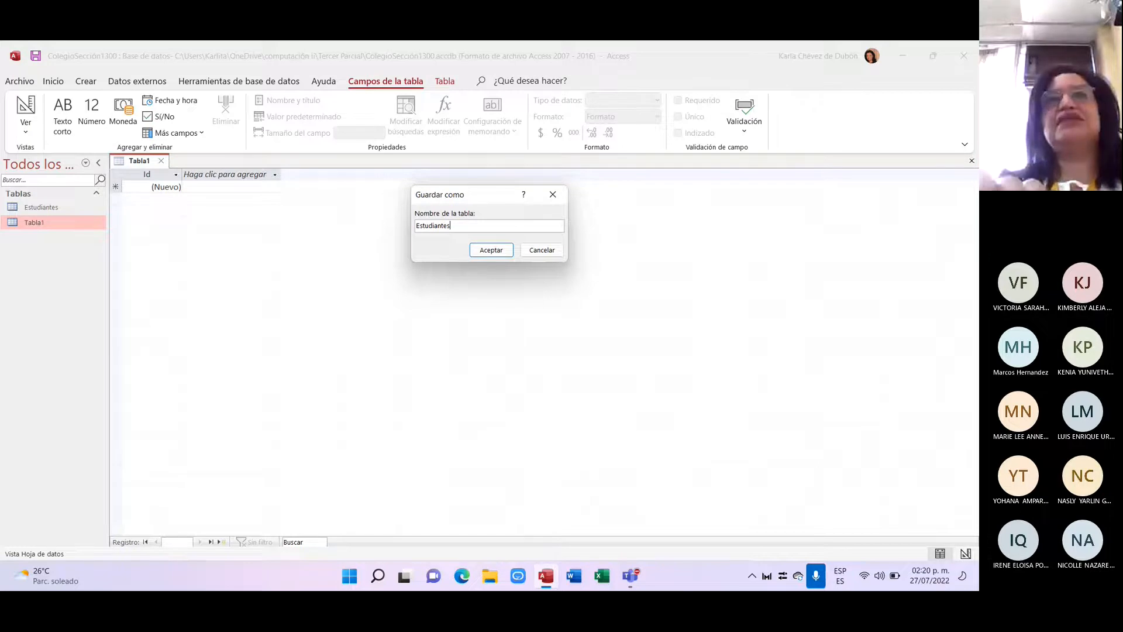
{"action": "left_click", "coordinate": [490, 254]}
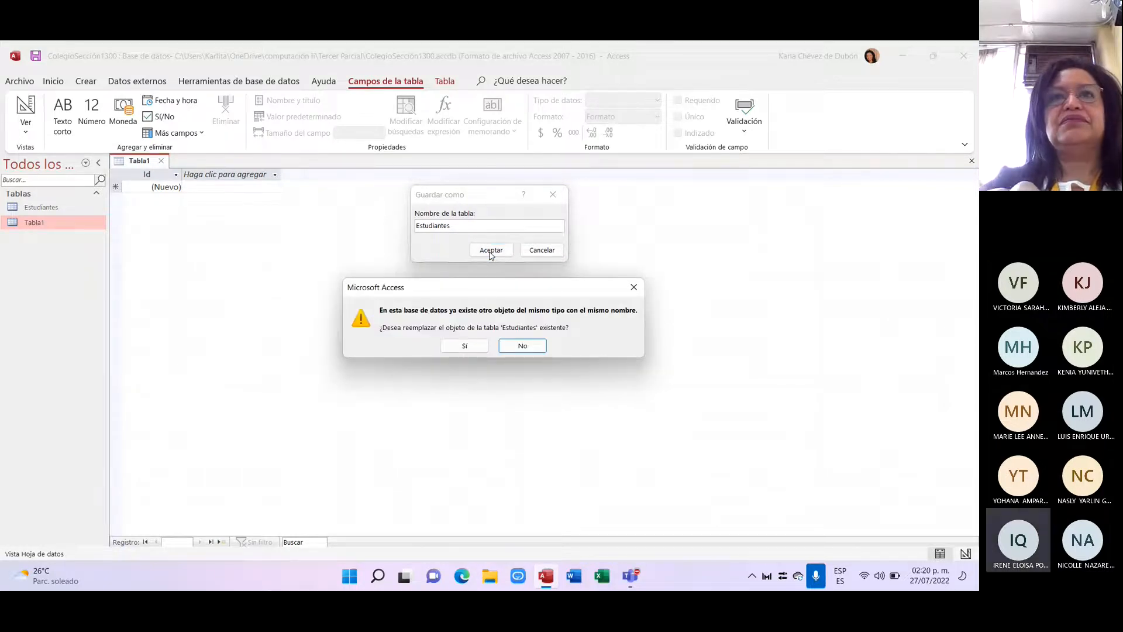
{"action": "left_click", "coordinate": [513, 346]}
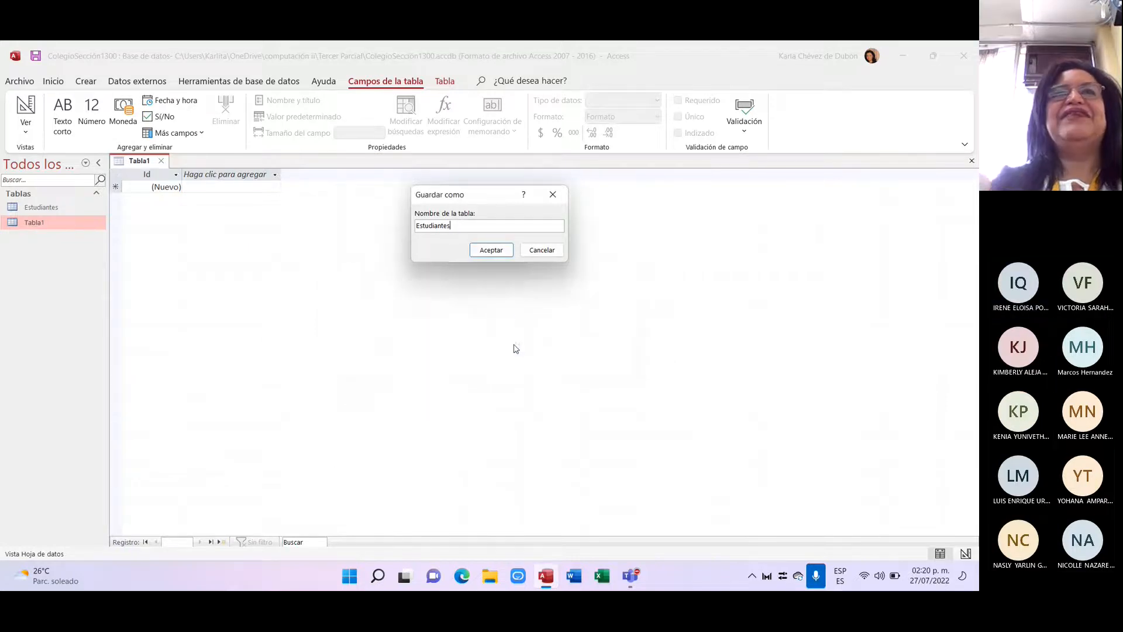
- Save the new table under the name Profesores
{"action": "left_click", "coordinate": [462, 226]}
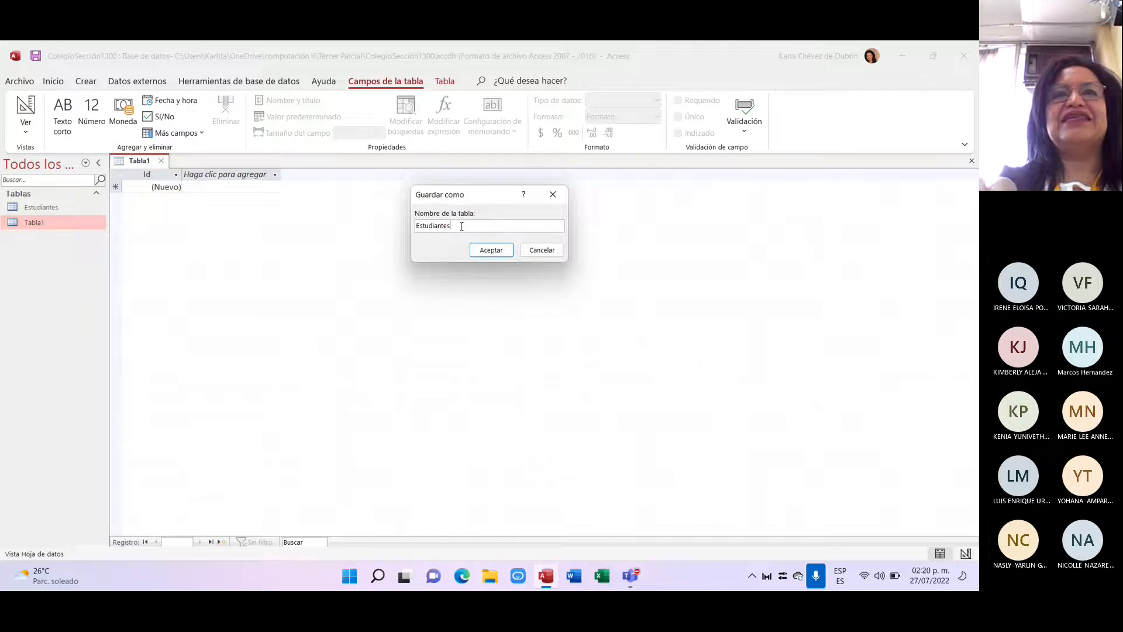
{"action": "key", "text": "BackSpace"}
{"action": "key", "text": "BackSpace"}
{"action": "key", "text": "BackSpace"}
{"action": "key", "text": "BackSpace"}
{"action": "key", "text": "BackSpace"}
{"action": "key", "text": "BackSpace"}
{"action": "key", "text": "BackSpace"}
{"action": "key", "text": "BackSpace"}
{"action": "key", "text": "BackSpace"}
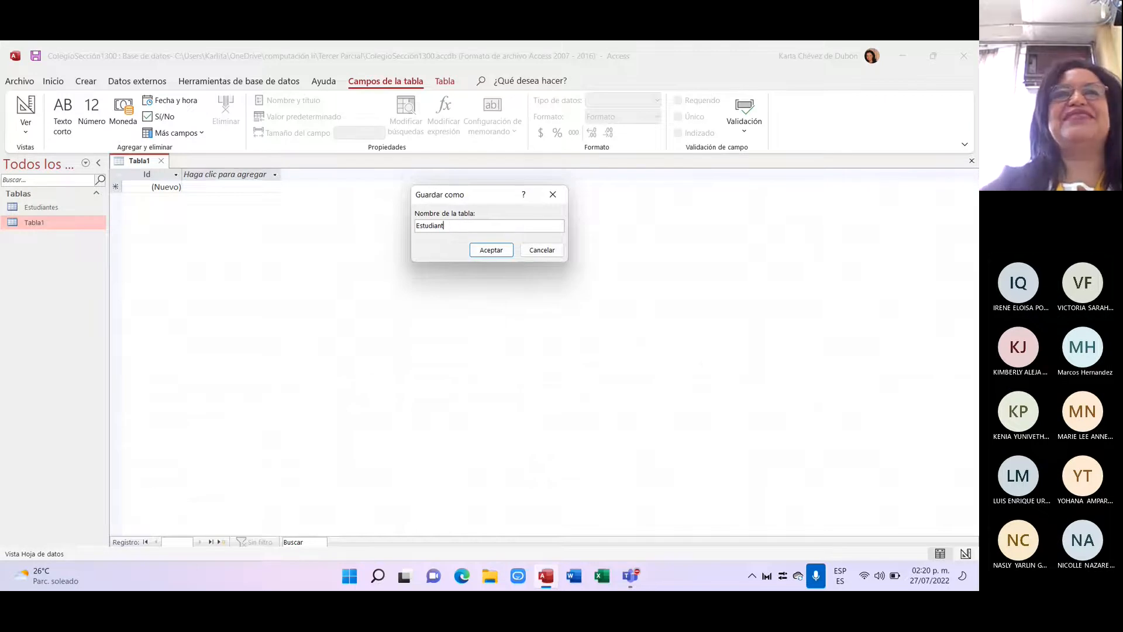
{"action": "key", "text": "BackSpace"}
{"action": "key", "text": "BackSpace"}
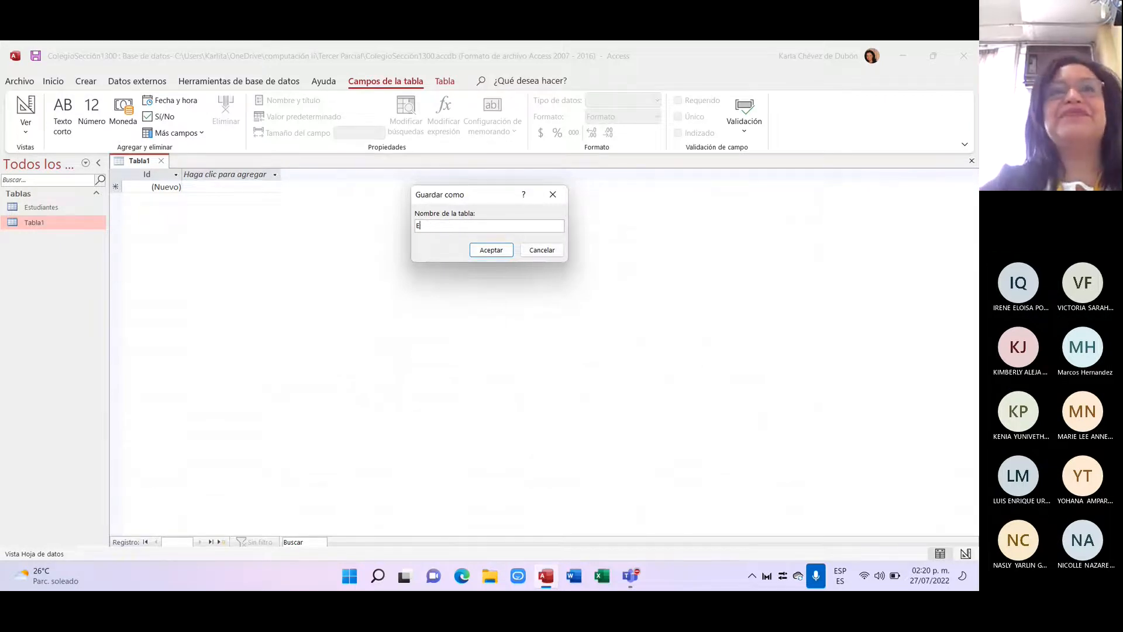
{"action": "key", "text": "Caps_Lock"}
{"action": "type", "text": "P"}
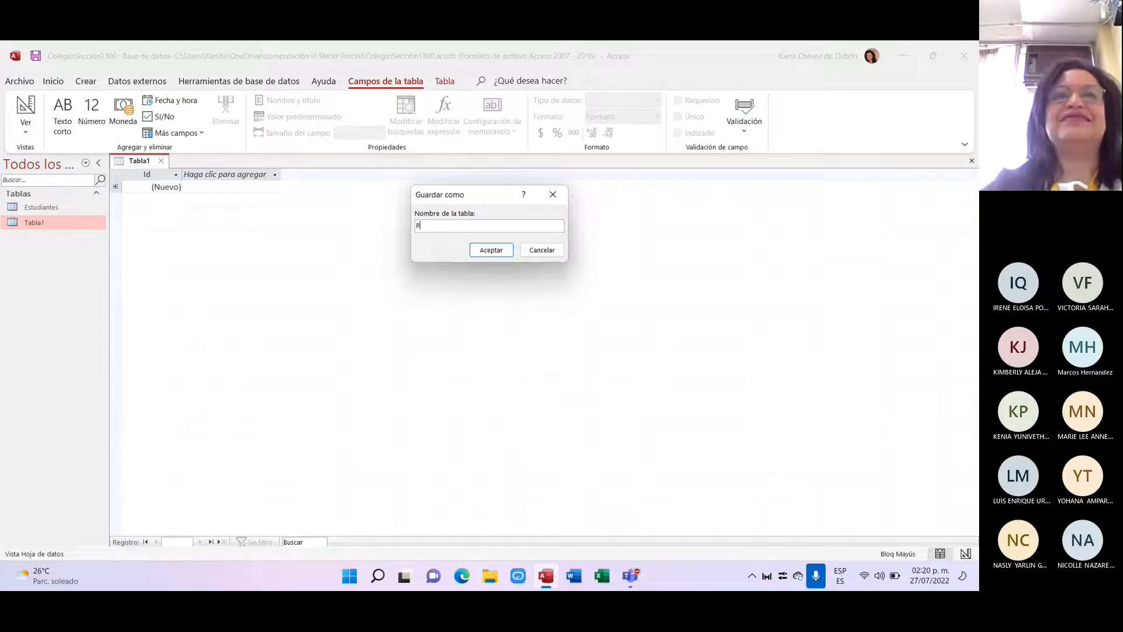
{"action": "key", "text": "Caps_Lock"}
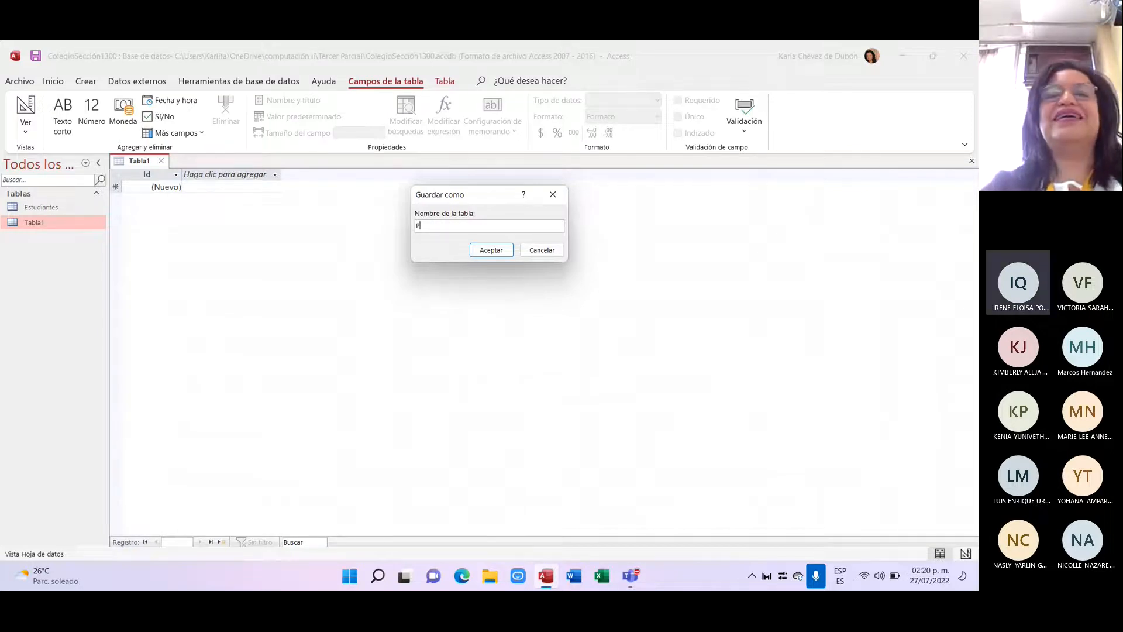
{"action": "type", "text": "rofe"}
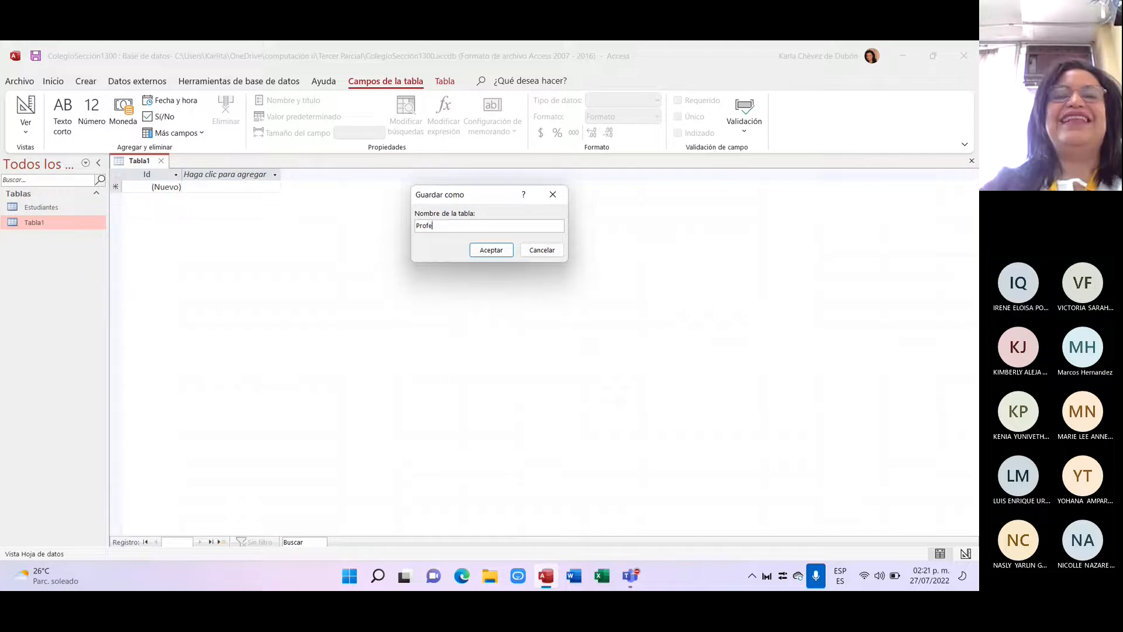
{"action": "type", "text": "sotes"}
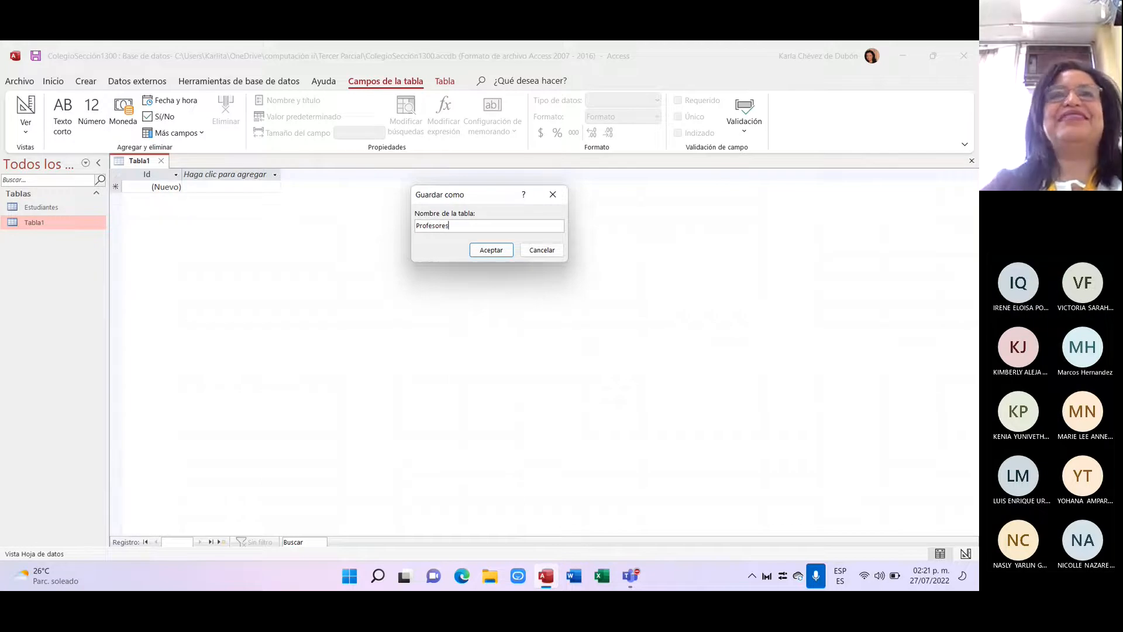
{"action": "left_click", "coordinate": [486, 249]}
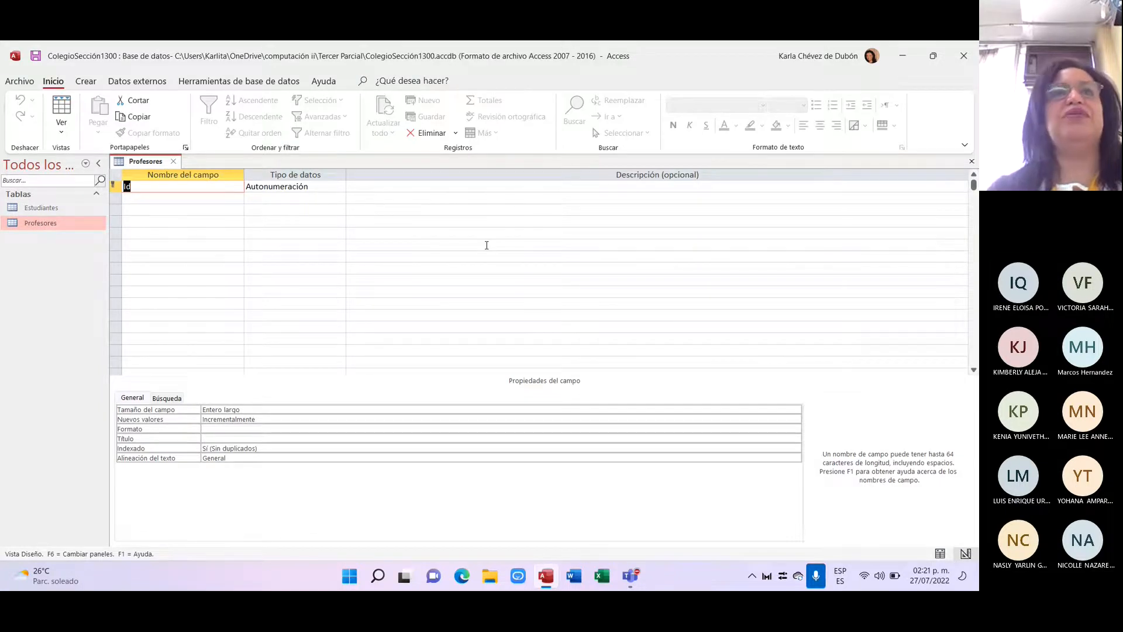
- Rename the Id field of the Profesores table as Celula and set its data type to Texto corto
{"action": "type", "text": "C"}
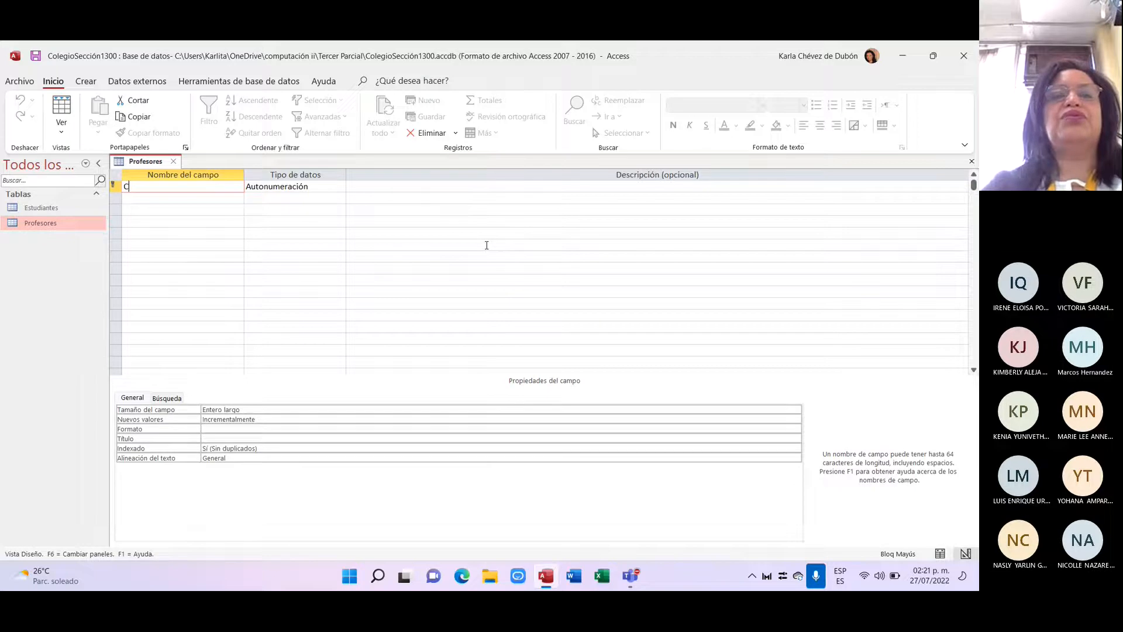
{"action": "type", "text": "elula"}
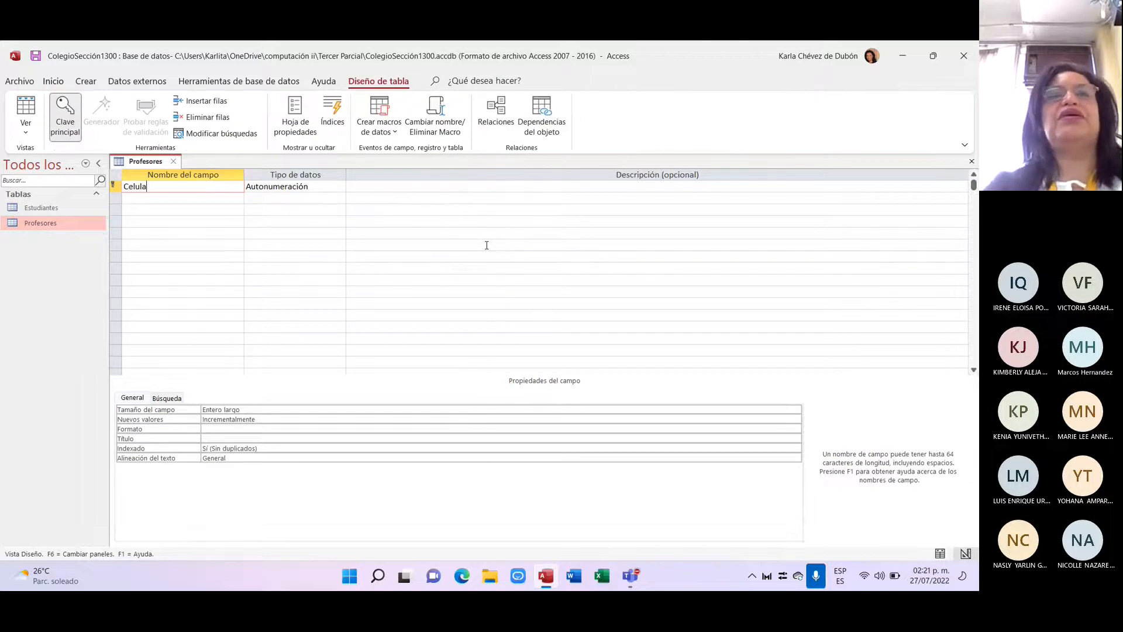
{"action": "key", "text": "Tab"}
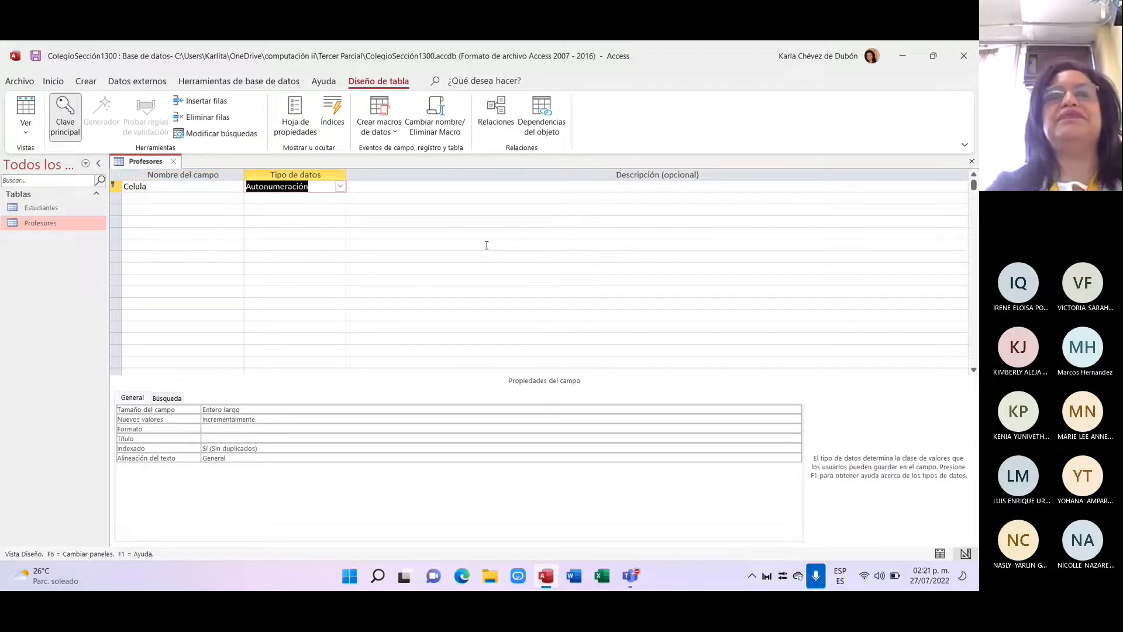
{"action": "left_click", "coordinate": [340, 186]}
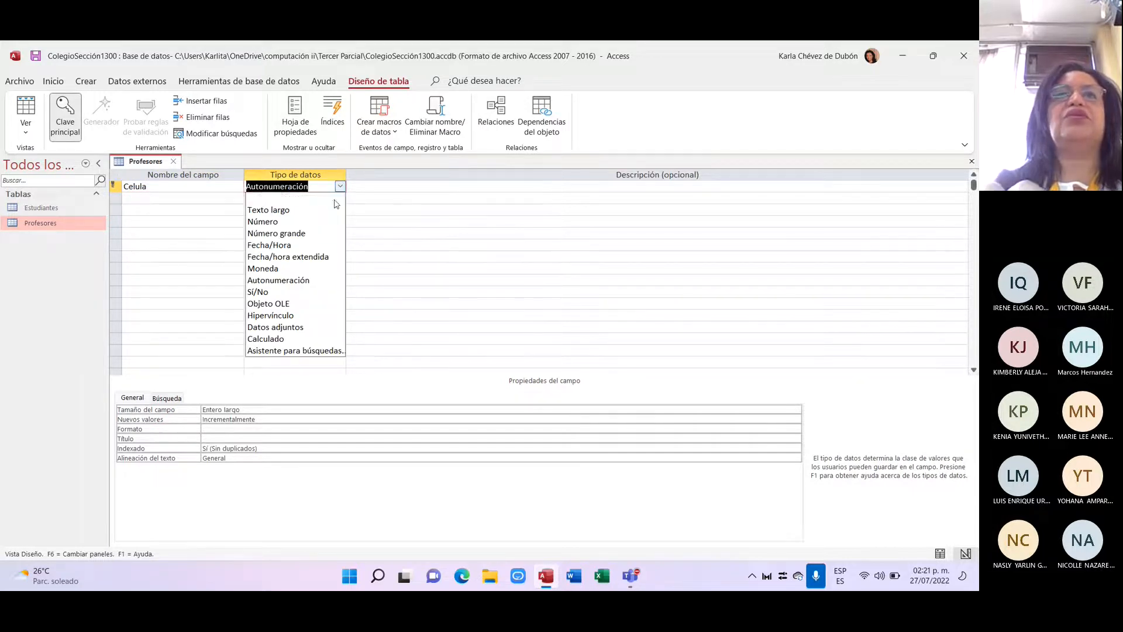
{"action": "left_click", "coordinate": [335, 199]}
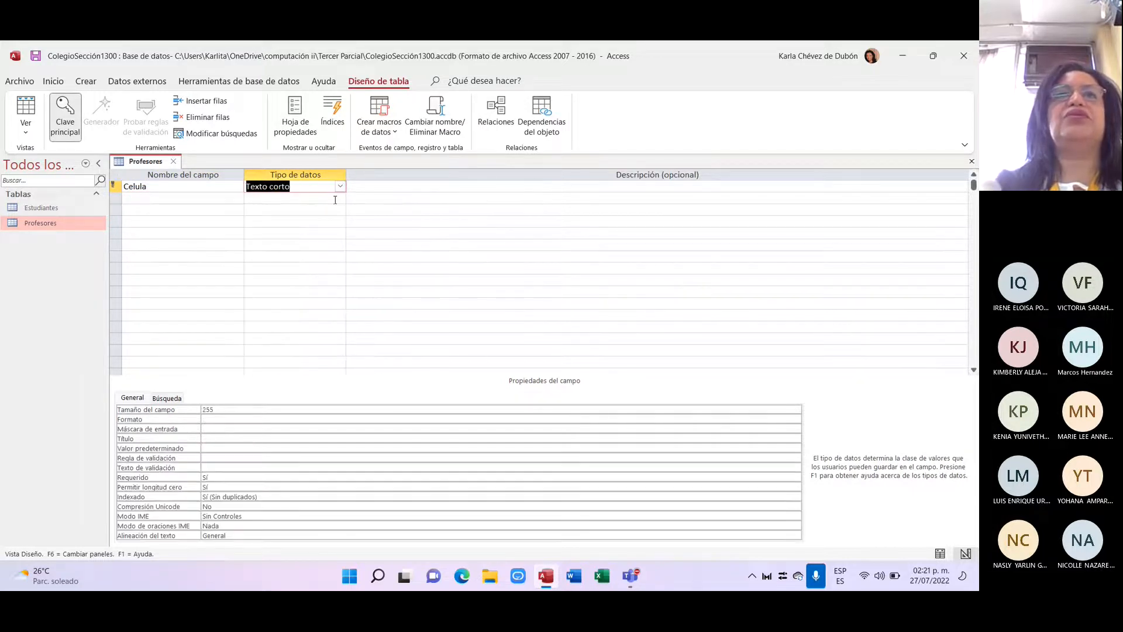
- Add a Nombre field with the Texto corto data type below Celula
{"action": "left_click", "coordinate": [198, 198]}
{"action": "key", "text": "Caps_Lock"}
{"action": "type", "text": "N"}
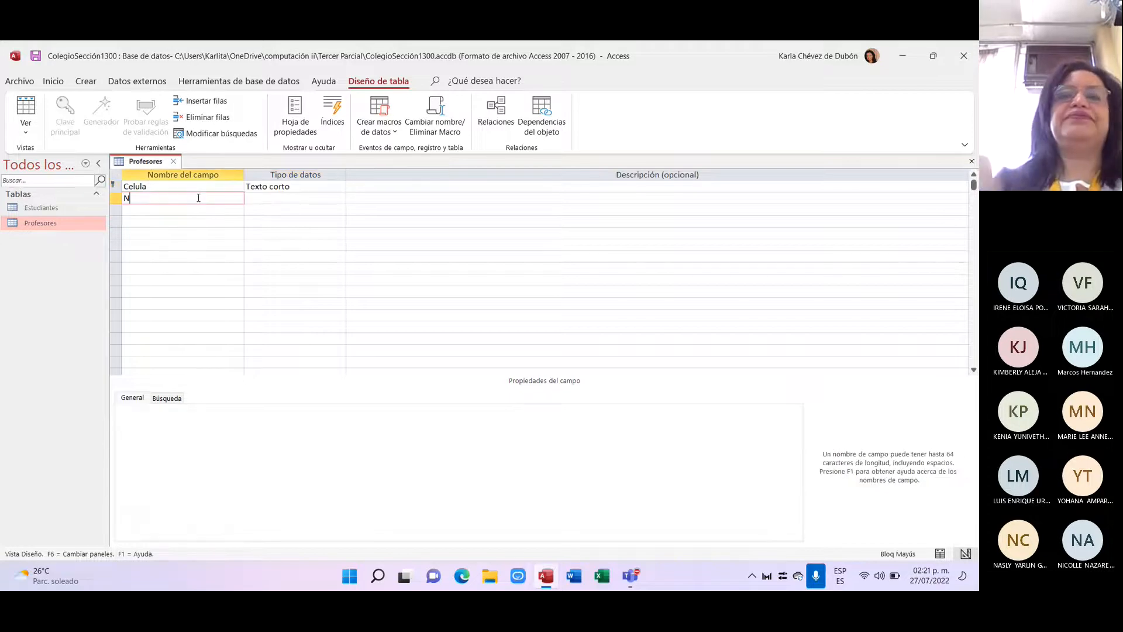
{"action": "key", "text": "Caps_Lock"}
{"action": "type", "text": "ombre"}
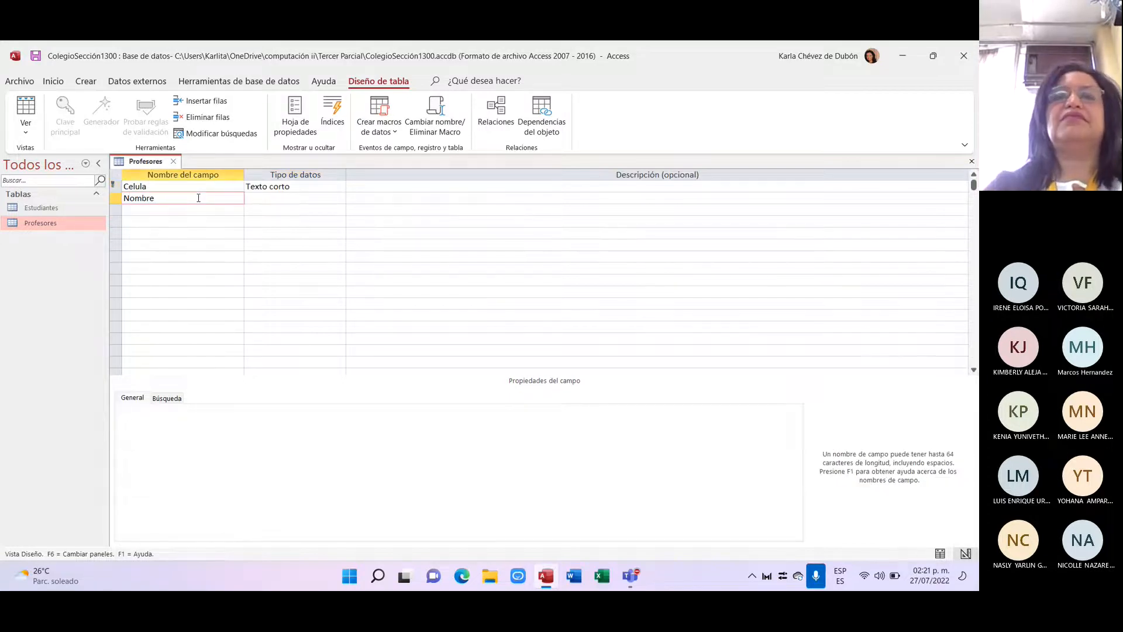
{"action": "key", "text": "Return"}
{"action": "key", "text": "Return"}
{"action": "key", "text": "Return"}
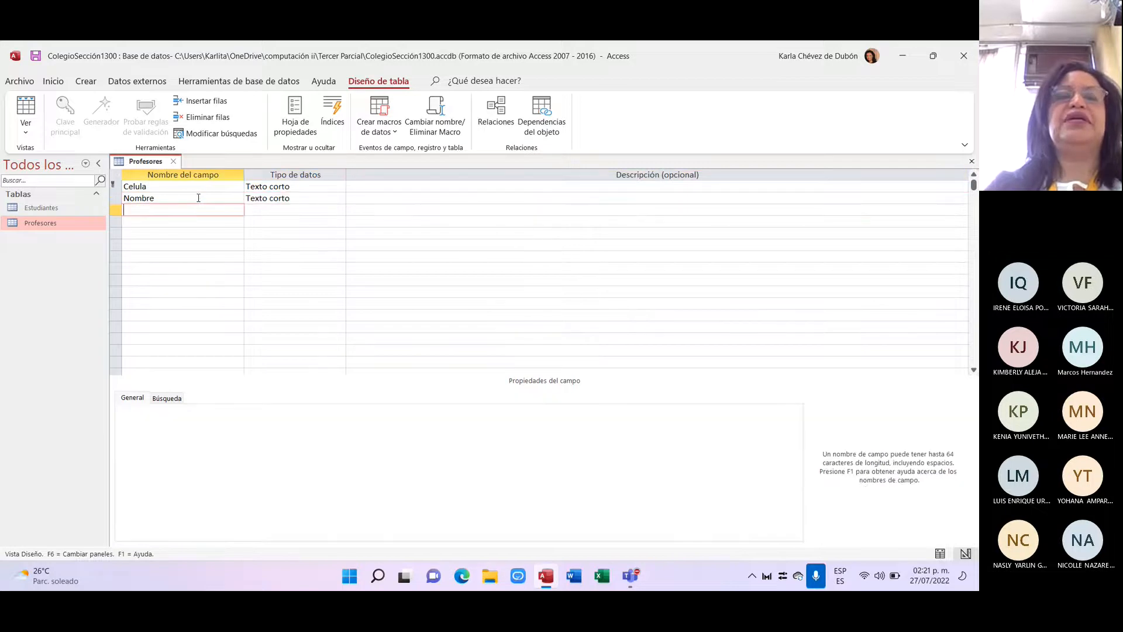
- Add an Apellido field with the Texto corto data type below Nombre
{"action": "key", "text": "Caps_Lock"}
{"action": "type", "text": "A"}
{"action": "key", "text": "Caps_Lock"}
{"action": "type", "text": "pell"}
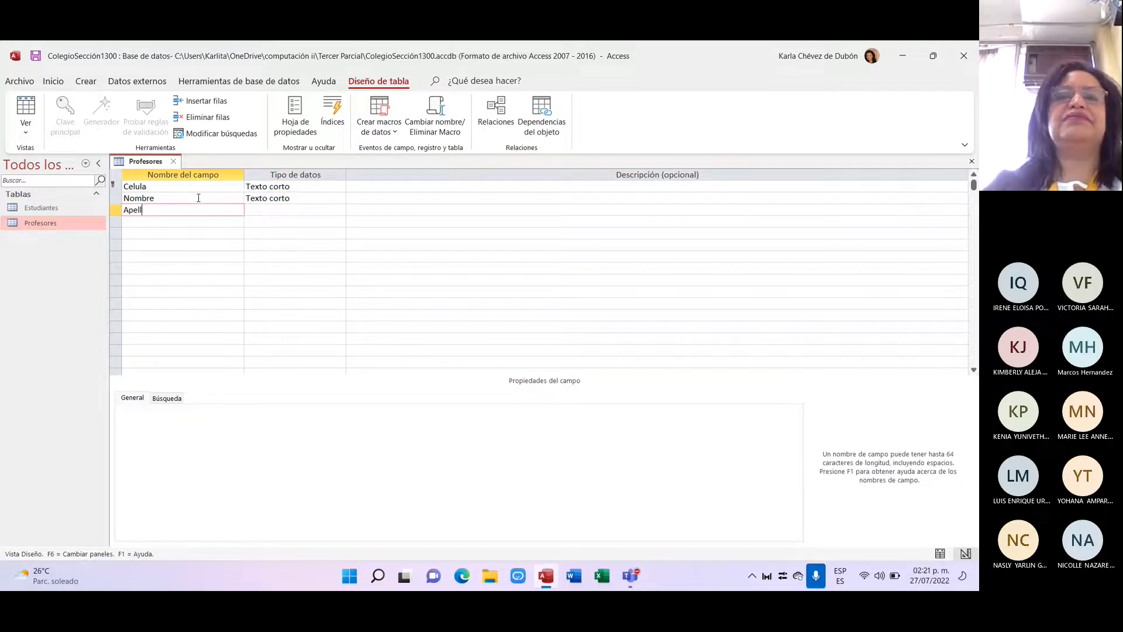
{"action": "type", "text": "ido"}
{"action": "key", "text": "Return"}
{"action": "key", "text": "Return"}
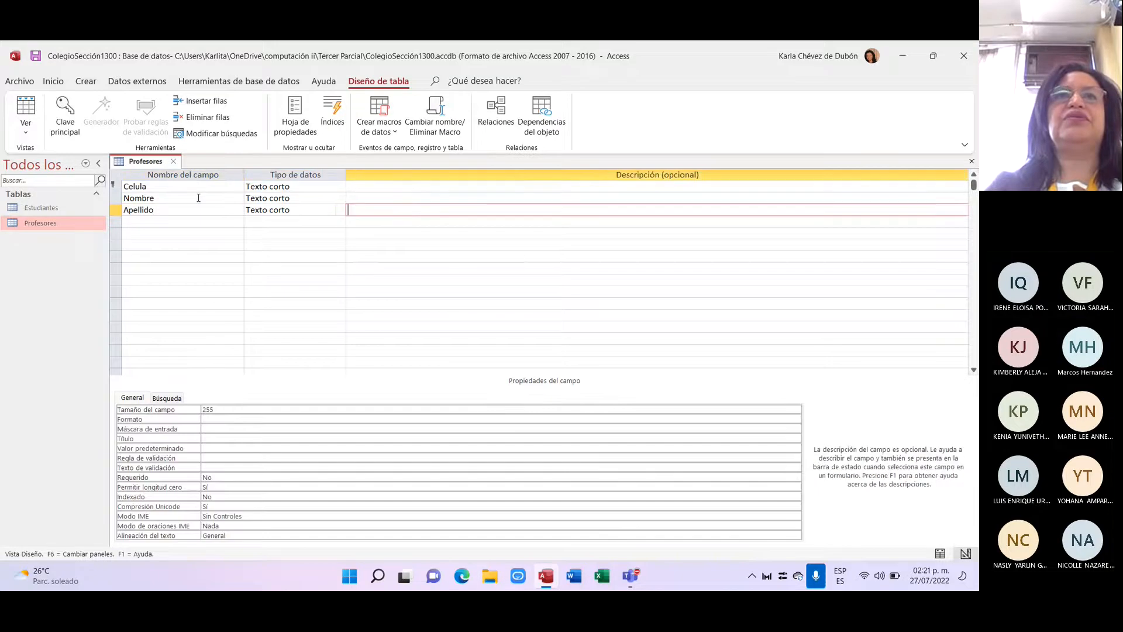
{"action": "key", "text": "Return"}
- Add an Edad field below Apellido and set its data type to Número
{"action": "key", "text": "Caps_Lock"}
{"action": "type", "text": "E"}
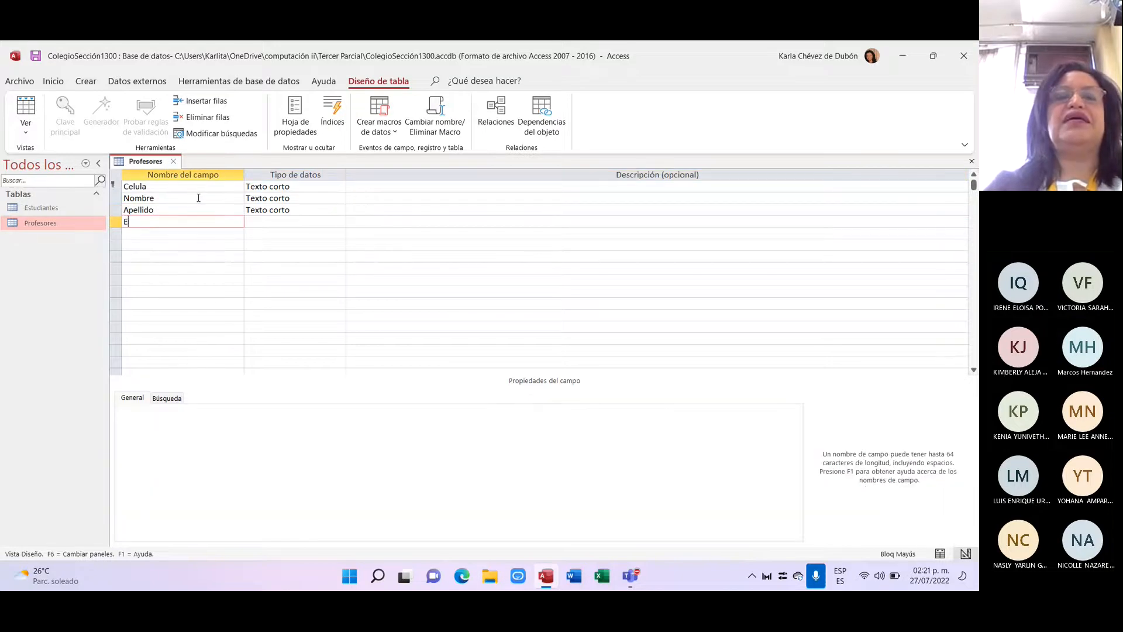
{"action": "key", "text": "Caps_Lock"}
{"action": "type", "text": "dad"}
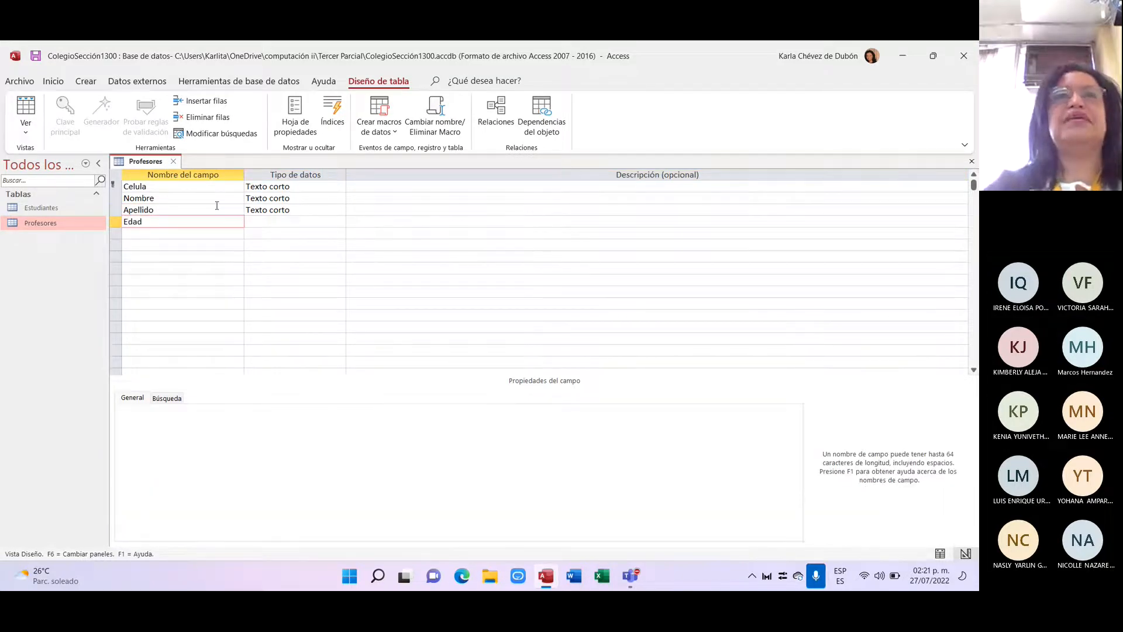
{"action": "left_click", "coordinate": [284, 220]}
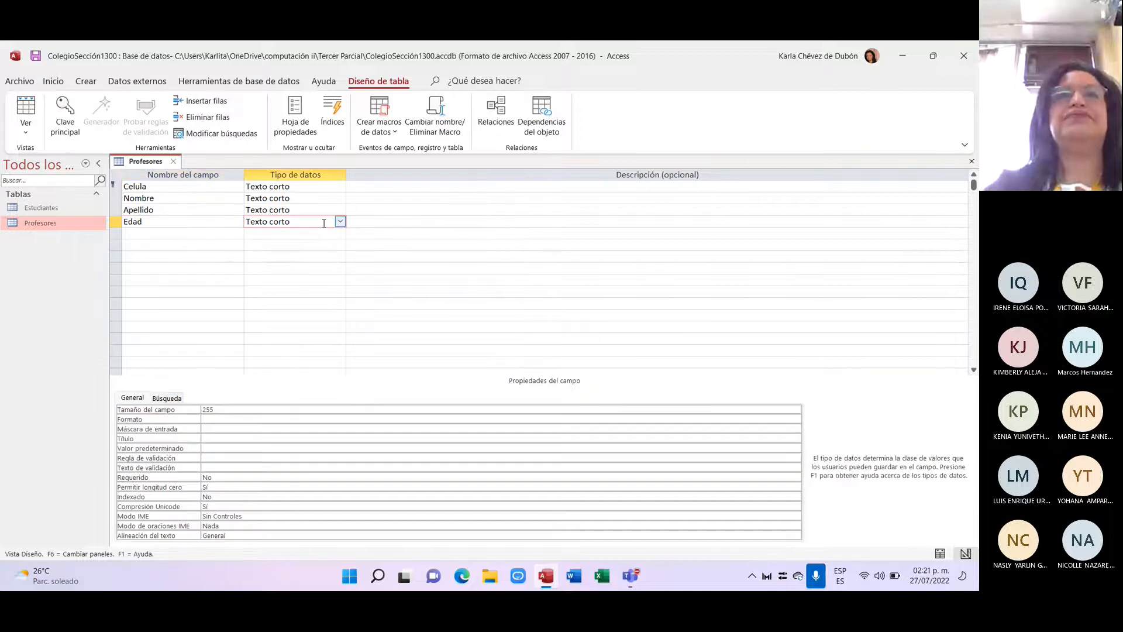
{"action": "left_click", "coordinate": [340, 221]}
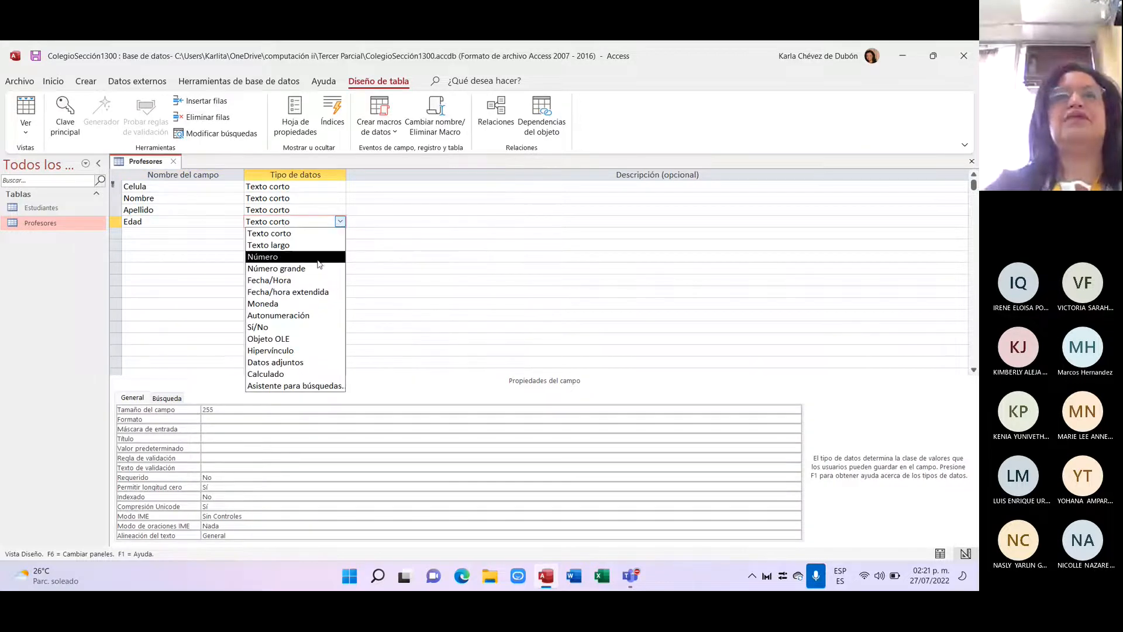
{"action": "left_click", "coordinate": [318, 259]}
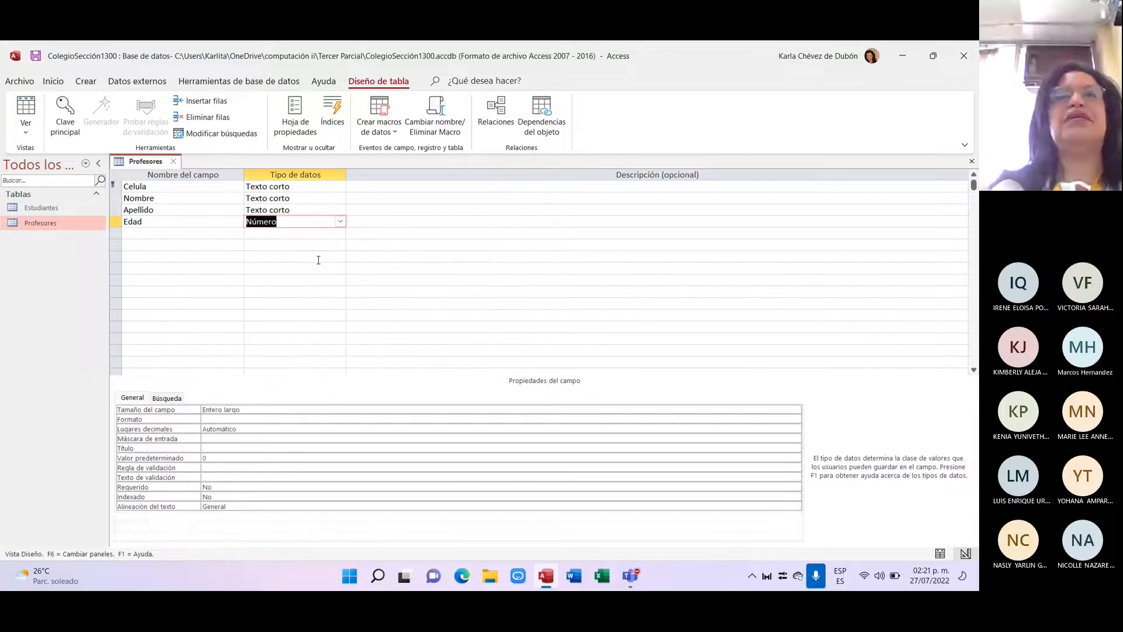
- Add a Dirección field with the Texto corto data type, and close the Profesores table, saving its design changes
{"action": "left_click", "coordinate": [168, 236]}
{"action": "key", "text": "Caps_Lock"}
{"action": "type", "text": "D"}
{"action": "key", "text": "Caps_Lock"}
{"action": "type", "text": "ire"}
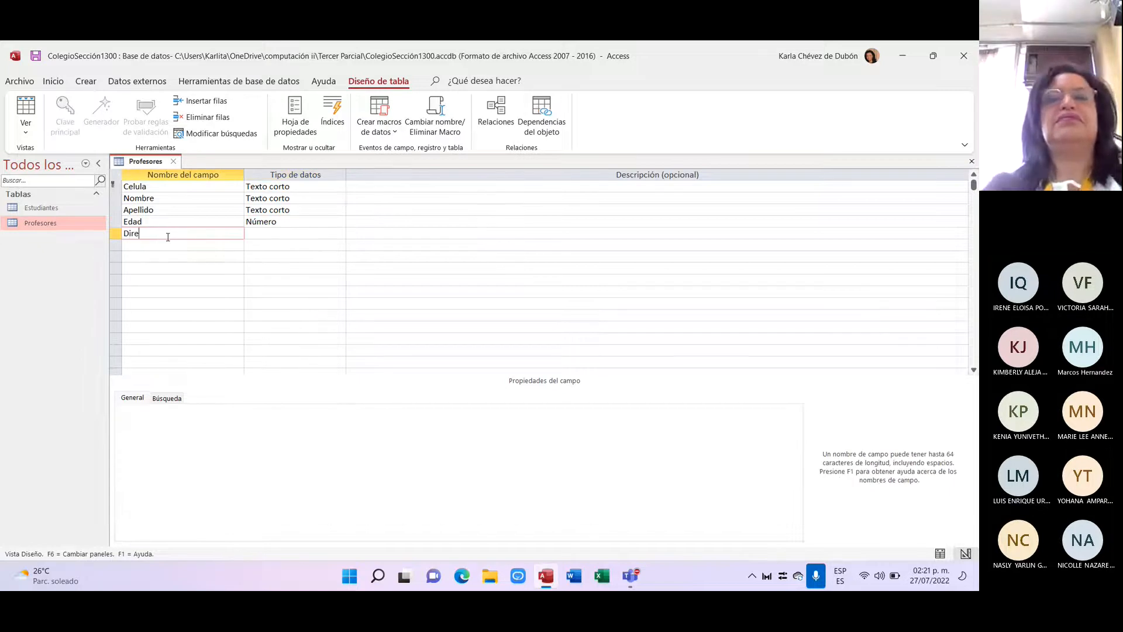
{"action": "type", "text": "cción"}
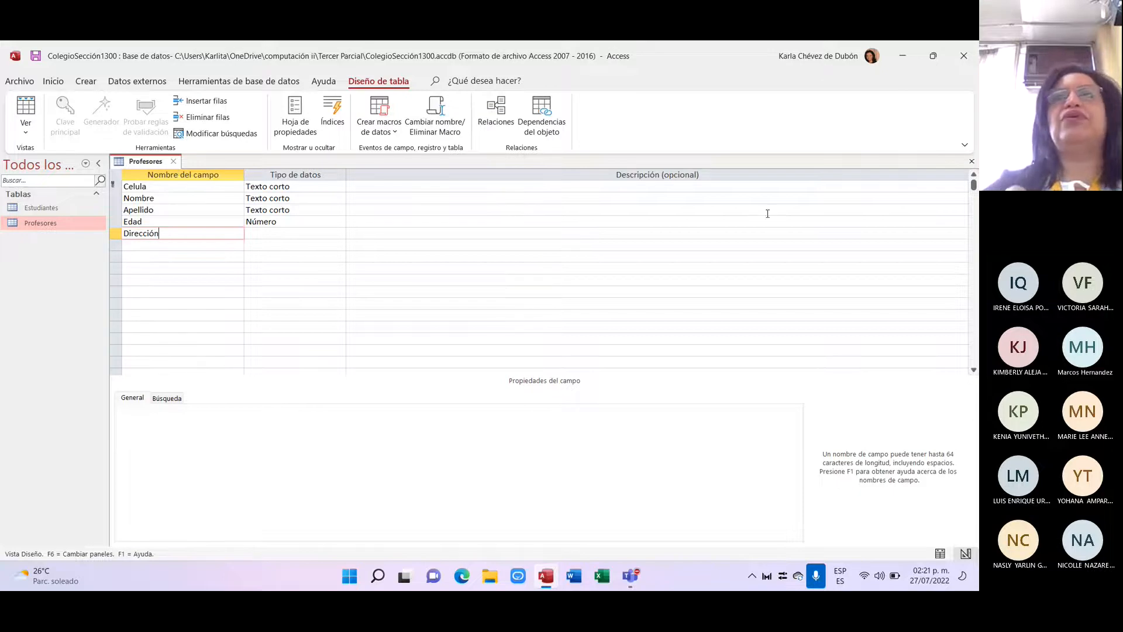
{"action": "left_click", "coordinate": [973, 160]}
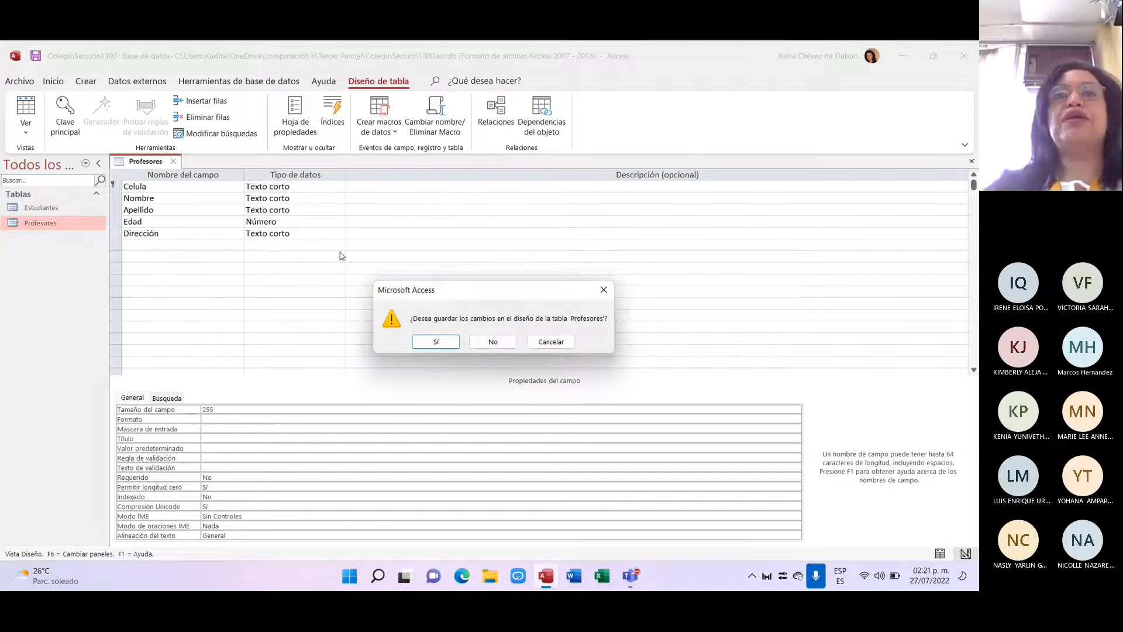
{"action": "left_click", "coordinate": [428, 343]}
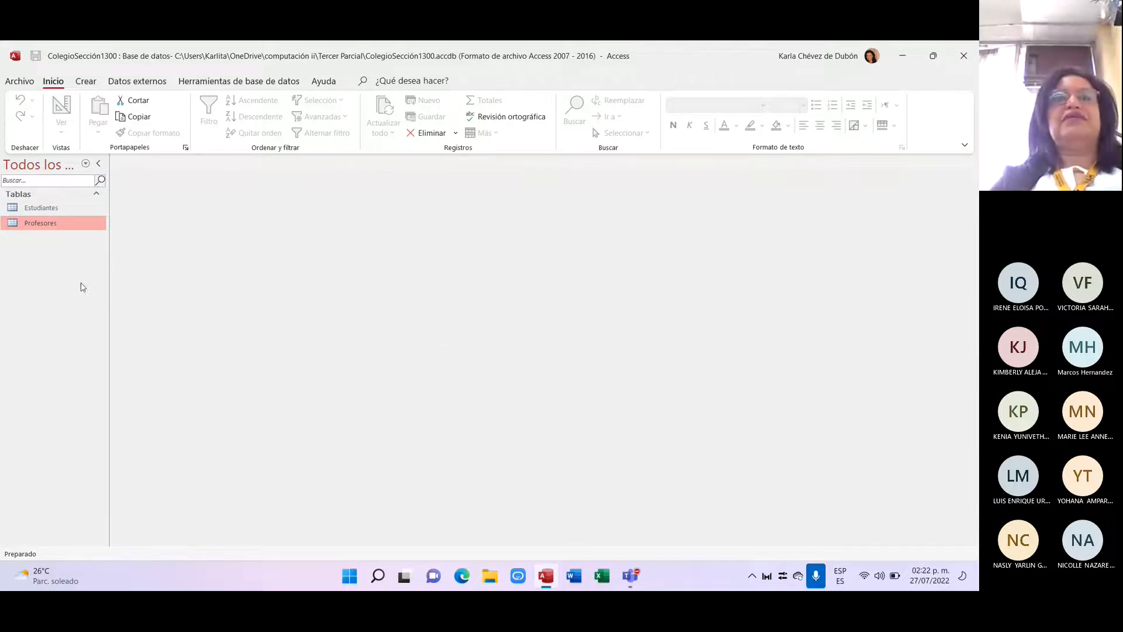
- Open the Profesores table in datasheet view to check its fields, and close it
{"action": "double_click", "coordinate": [86, 219]}
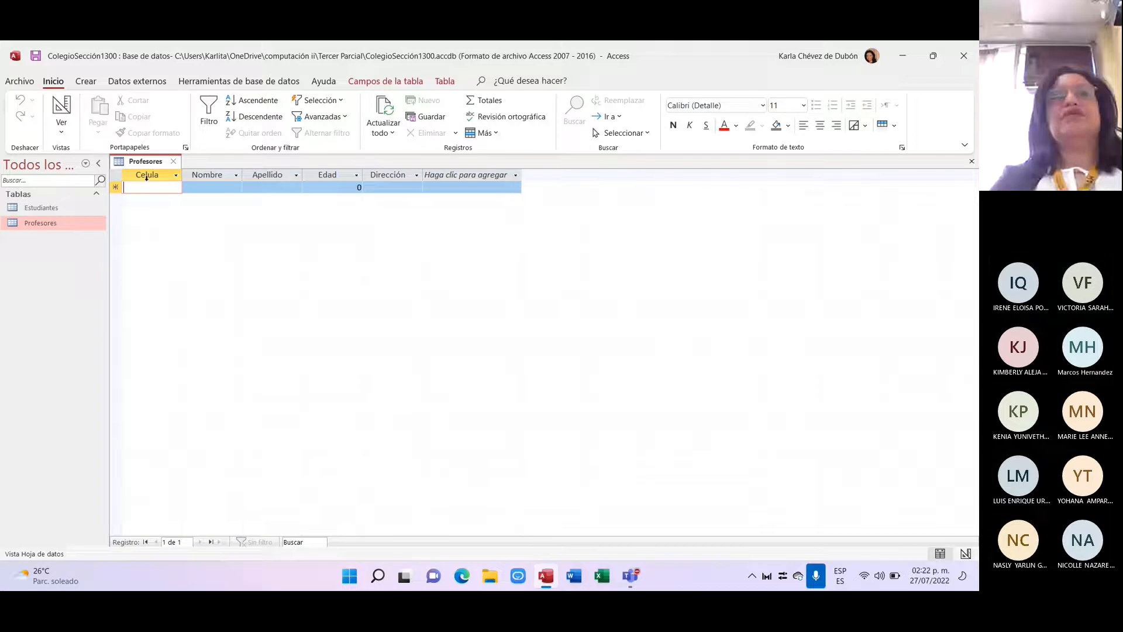
{"action": "left_click", "coordinate": [174, 166]}
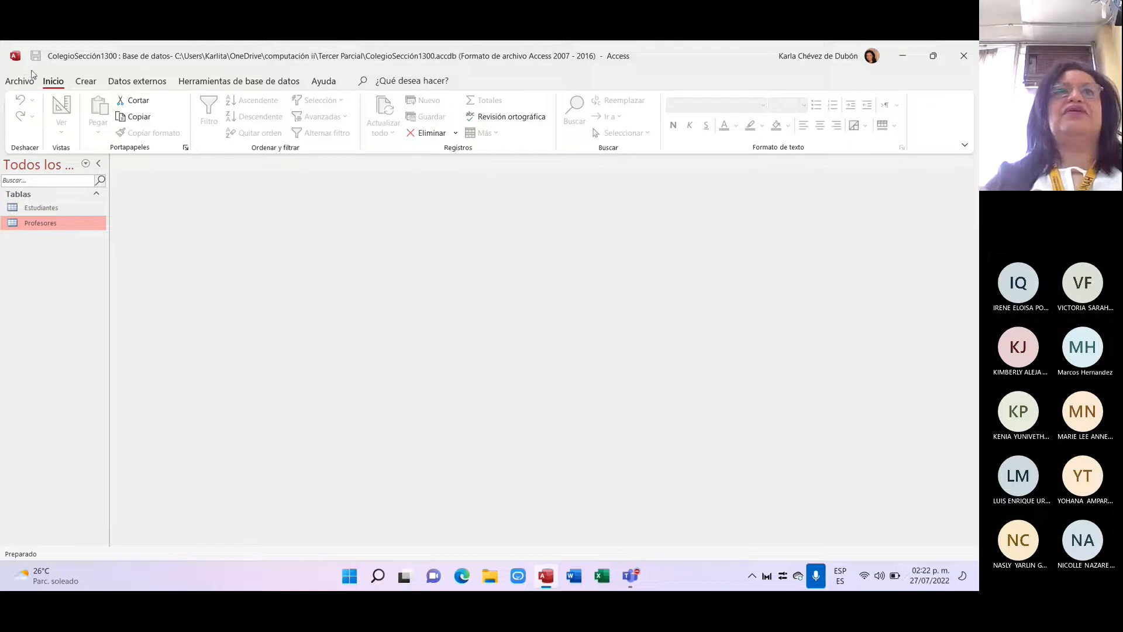
- Create a new table, switch it to design view and save it as Materias
{"action": "left_click", "coordinate": [87, 82]}
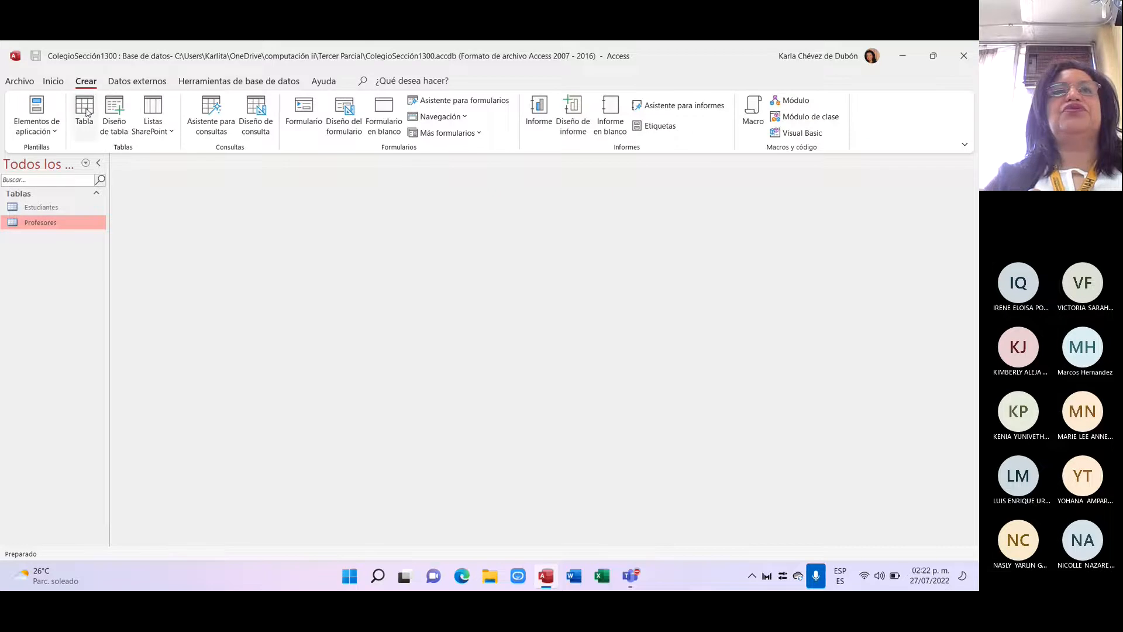
{"action": "left_click", "coordinate": [85, 112]}
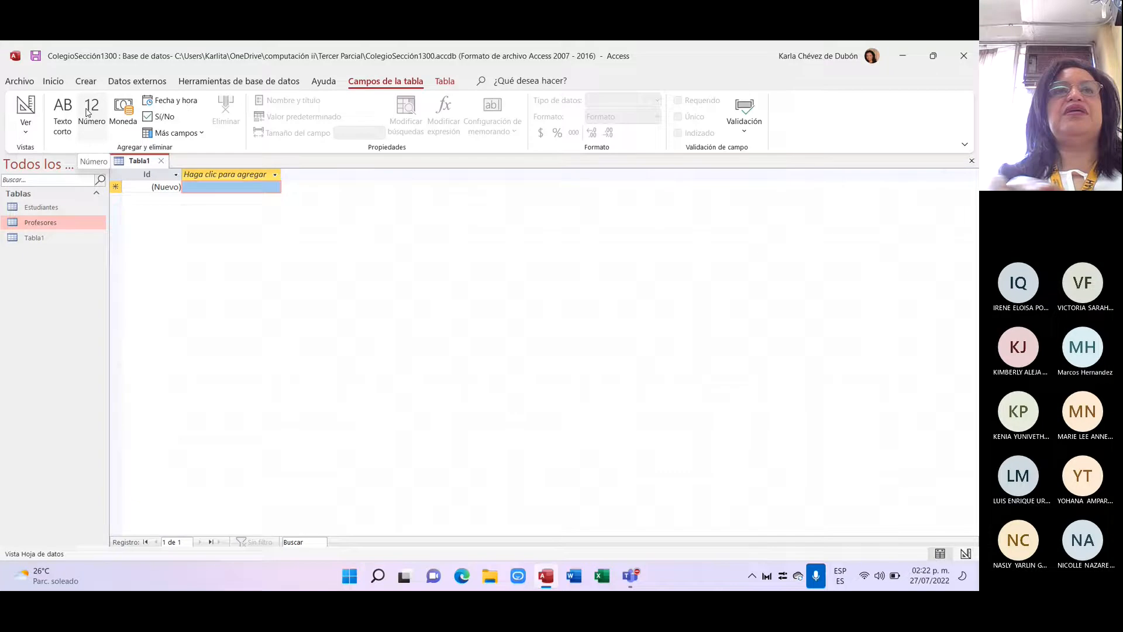
{"action": "left_click", "coordinate": [24, 134]}
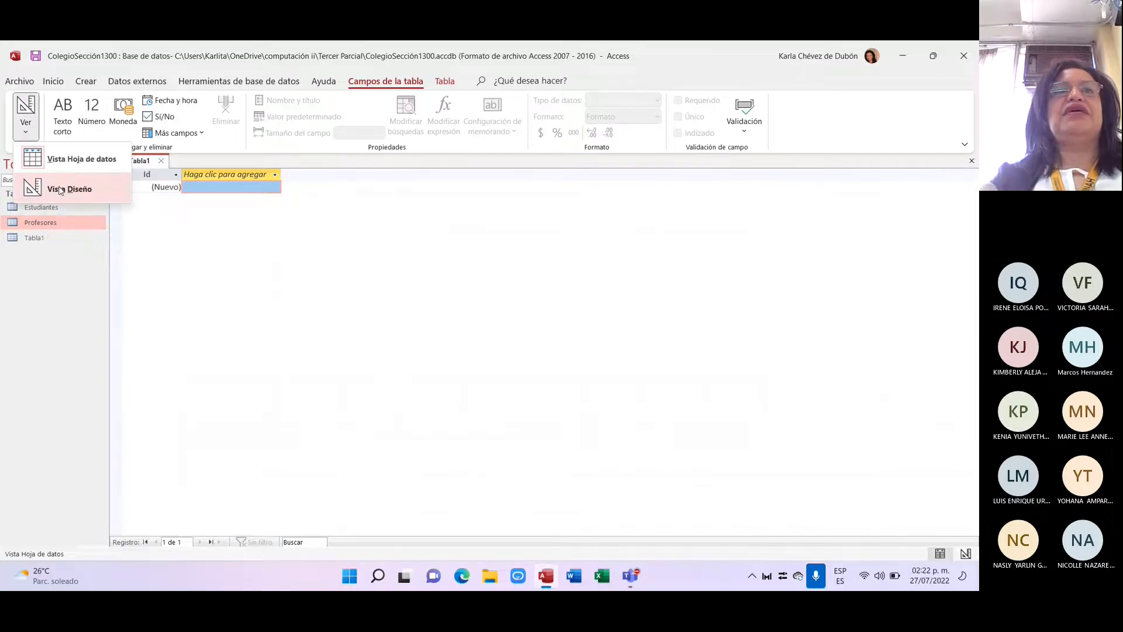
{"action": "left_click", "coordinate": [61, 189]}
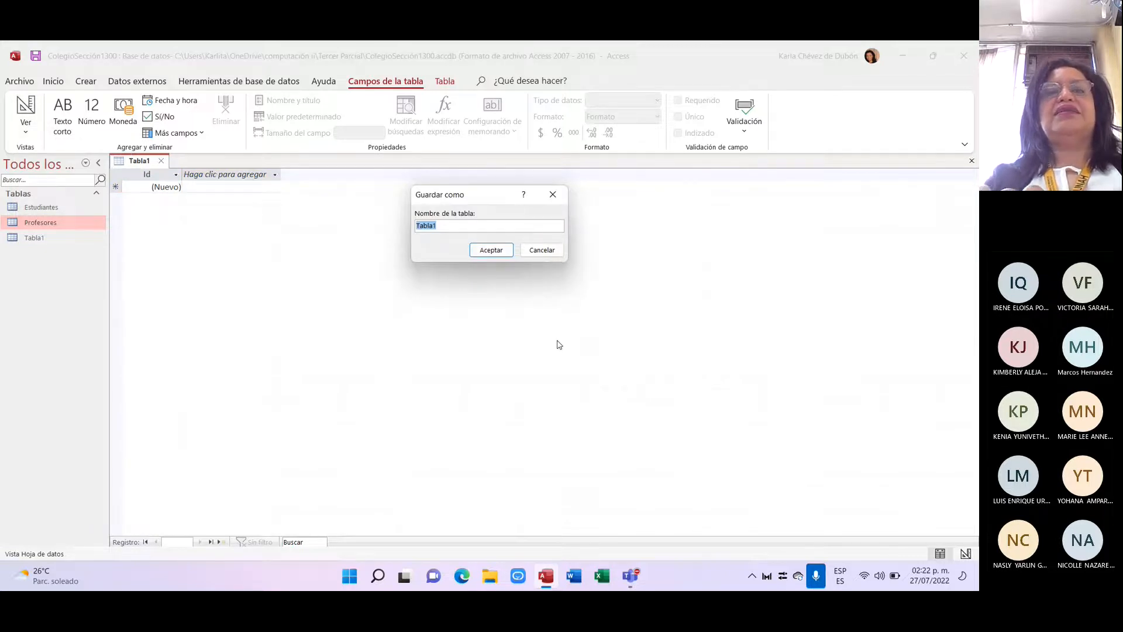
{"action": "type", "text": "M"}
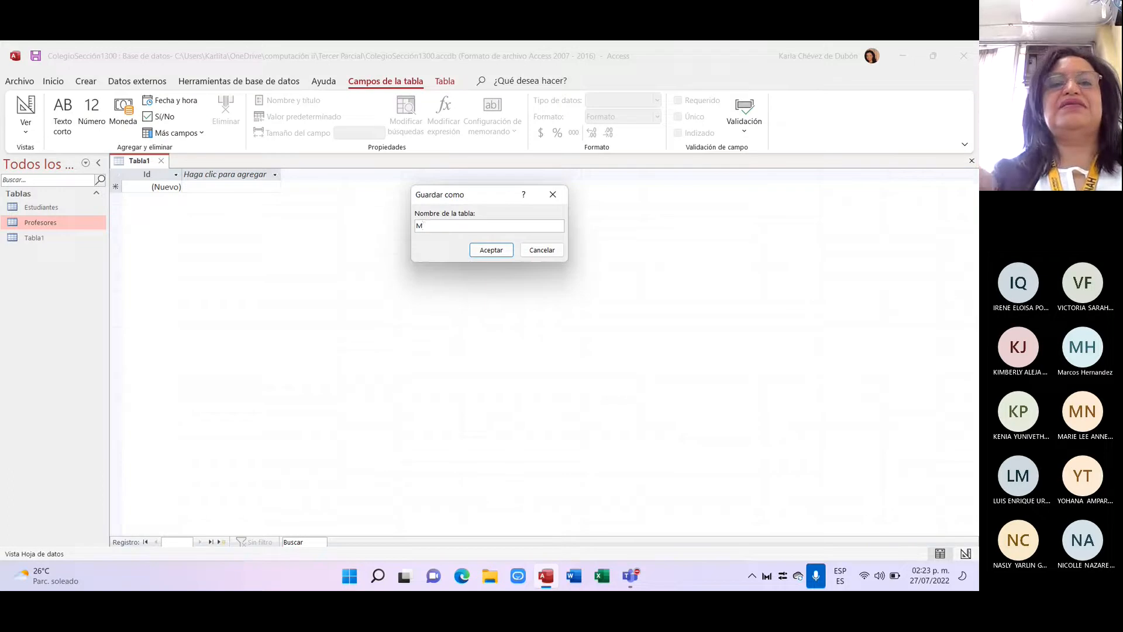
{"action": "type", "text": "ateria"}
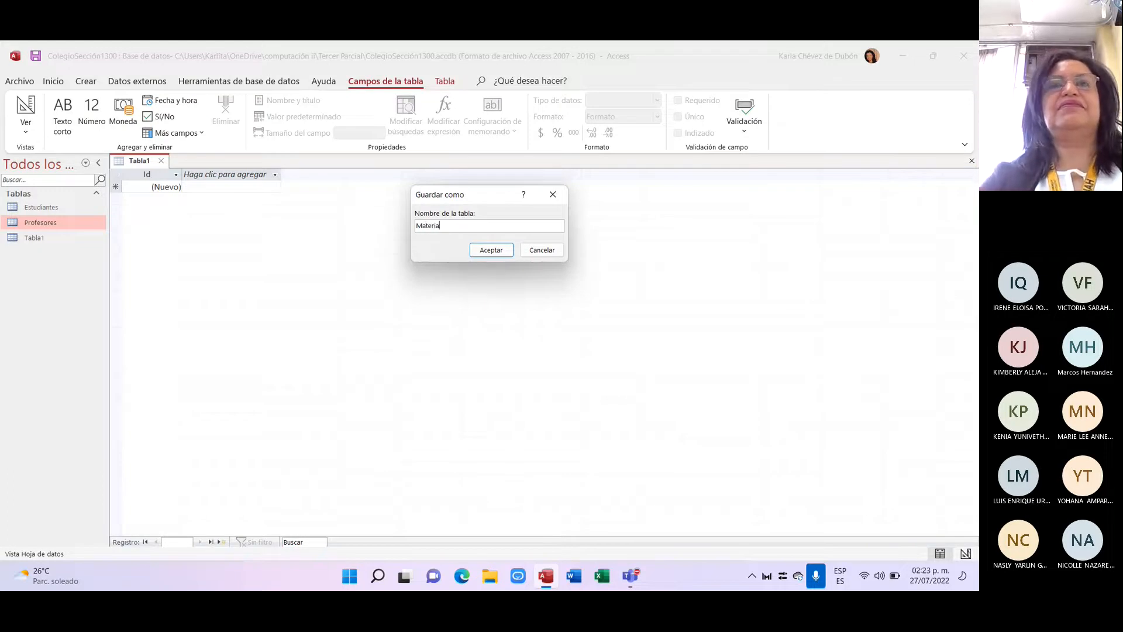
{"action": "type", "text": "s"}
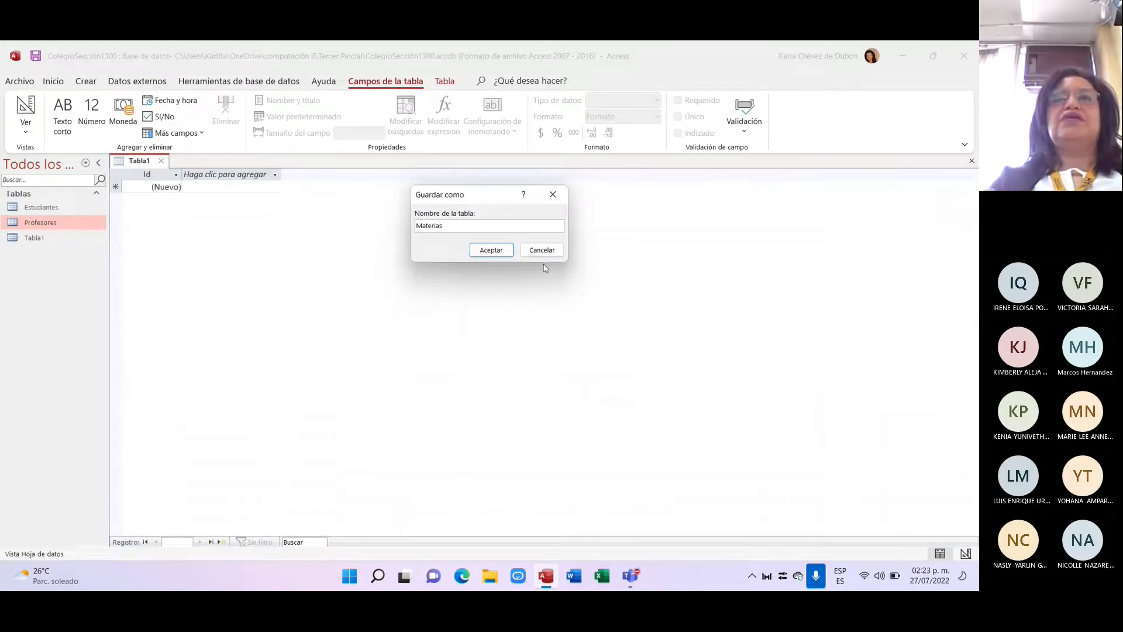
{"action": "left_click", "coordinate": [491, 250]}
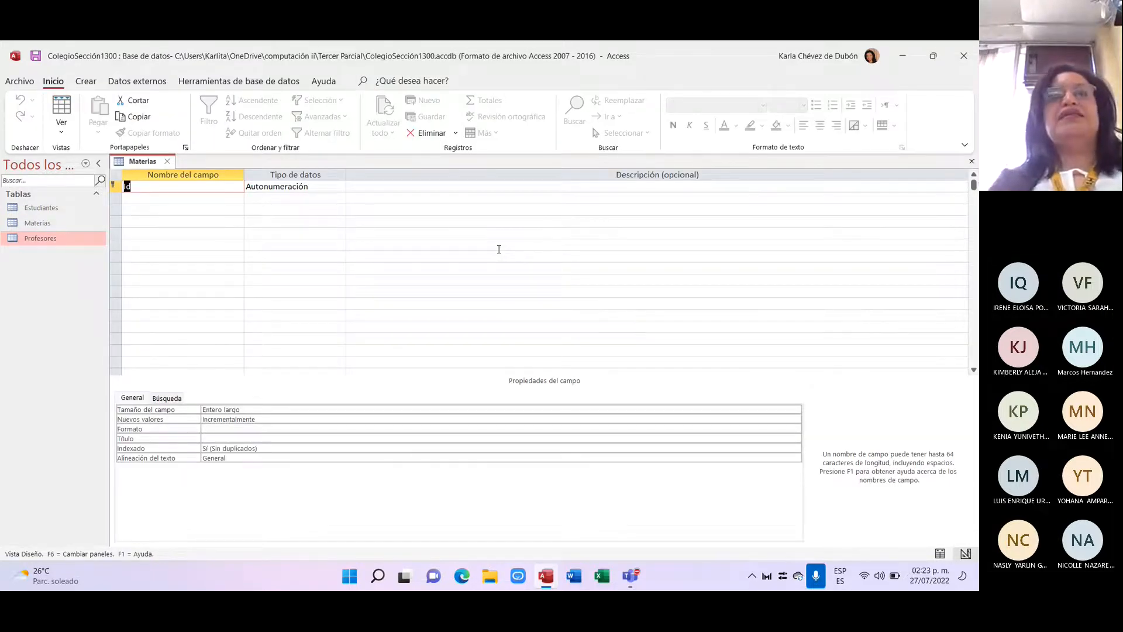
- Rename the Materias table's key field Id as Codigo and set its data type to Texto corto
{"action": "type", "text": "C"}
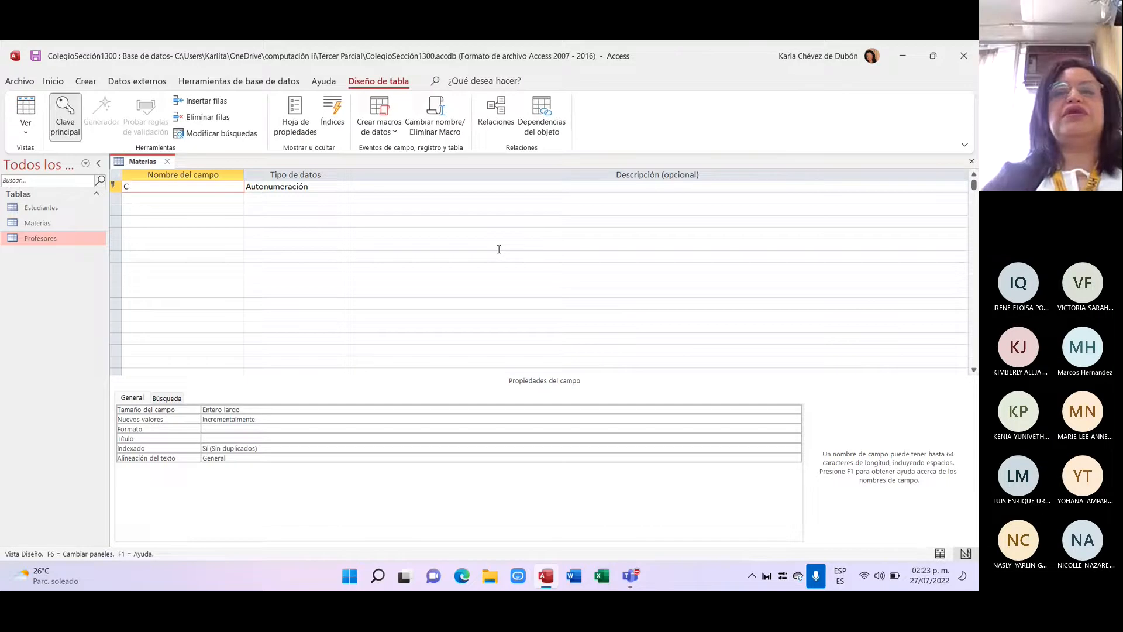
{"action": "type", "text": "odigo"}
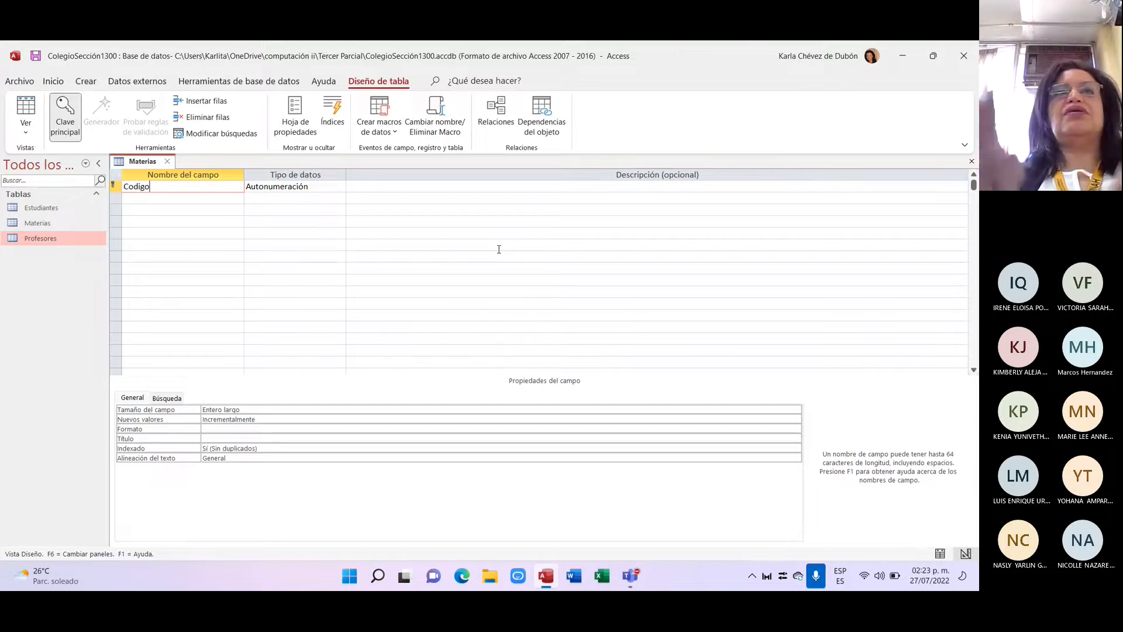
{"action": "key", "text": "Tab"}
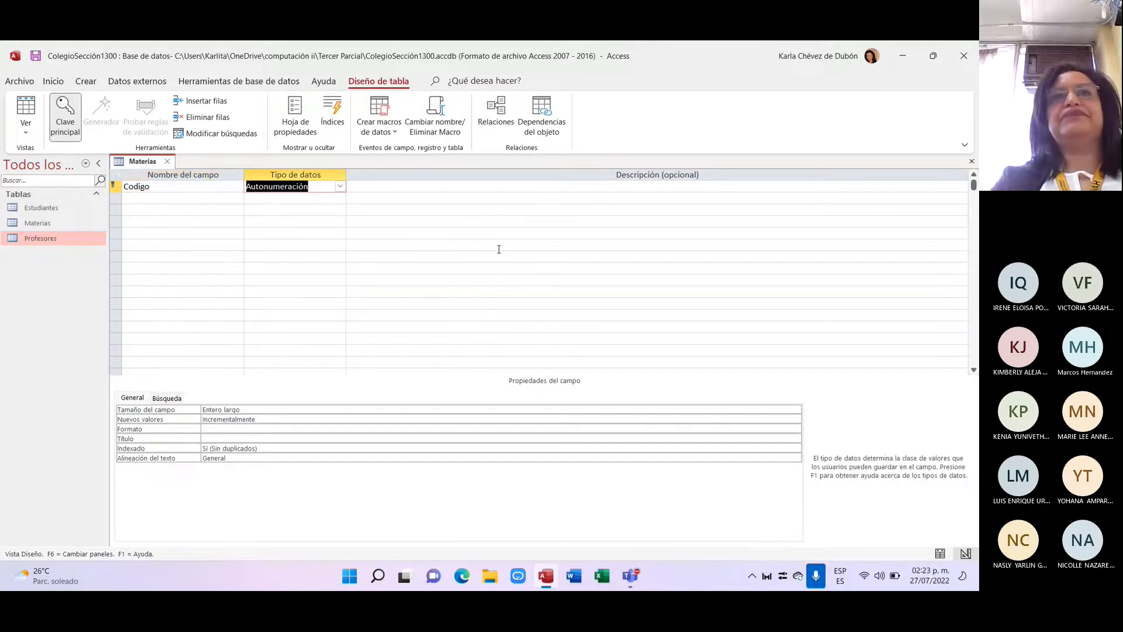
{"action": "left_click", "coordinate": [339, 186]}
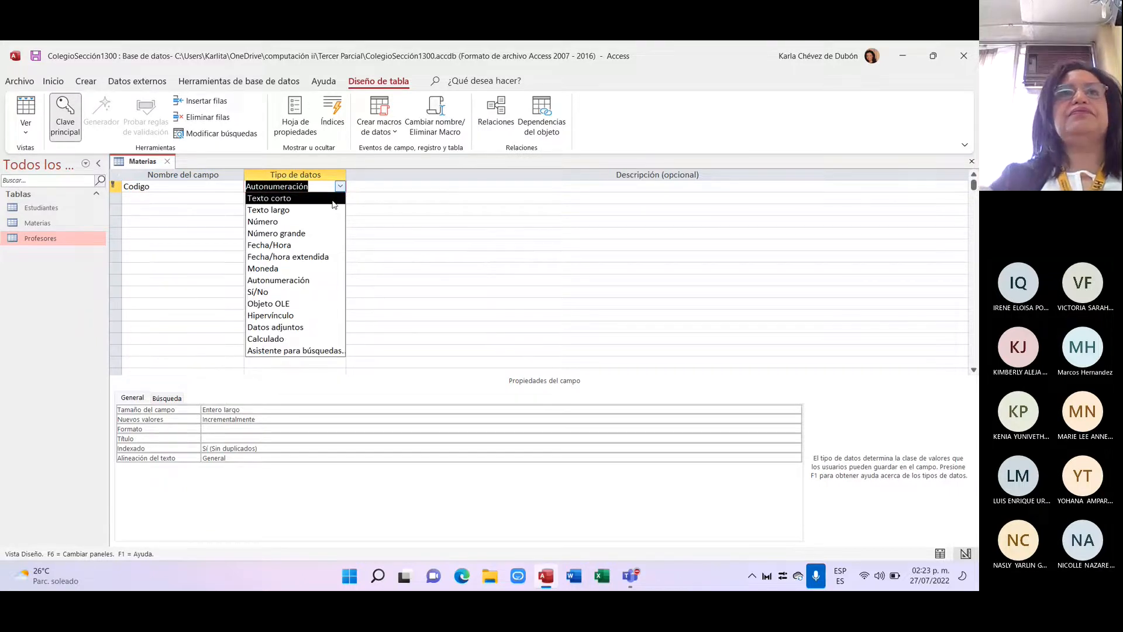
{"action": "left_click", "coordinate": [330, 199]}
- Add a Nombre field with the Texto corto data type below Codigo
{"action": "left_click", "coordinate": [221, 199]}
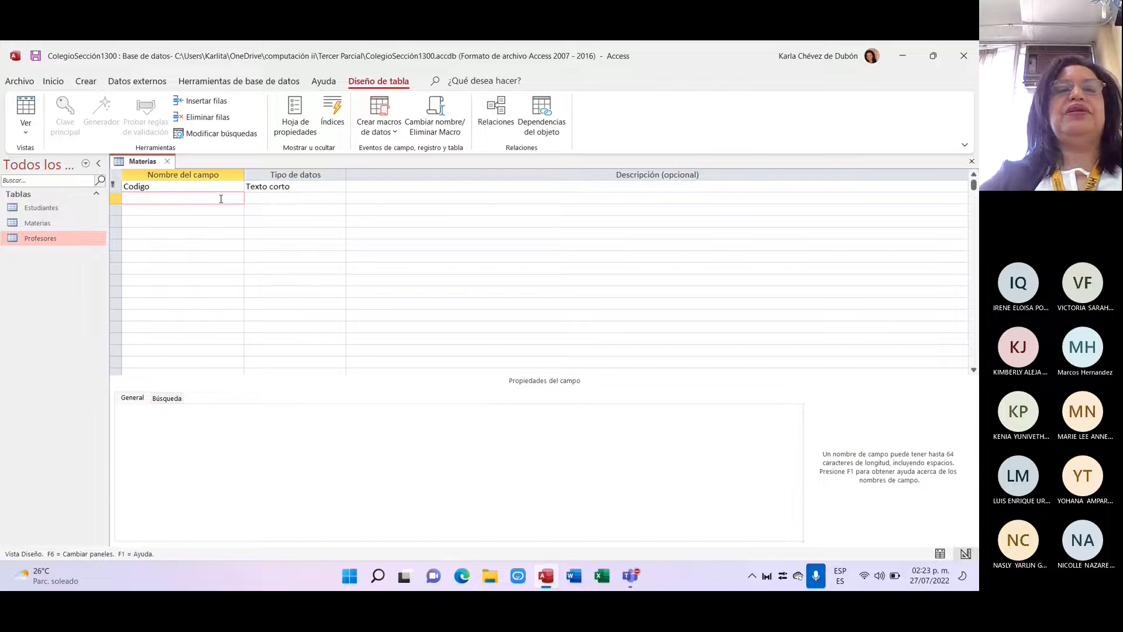
{"action": "key", "text": "Caps_Lock"}
{"action": "type", "text": "N"}
{"action": "key", "text": "Caps_Lock"}
{"action": "type", "text": "ombre"}
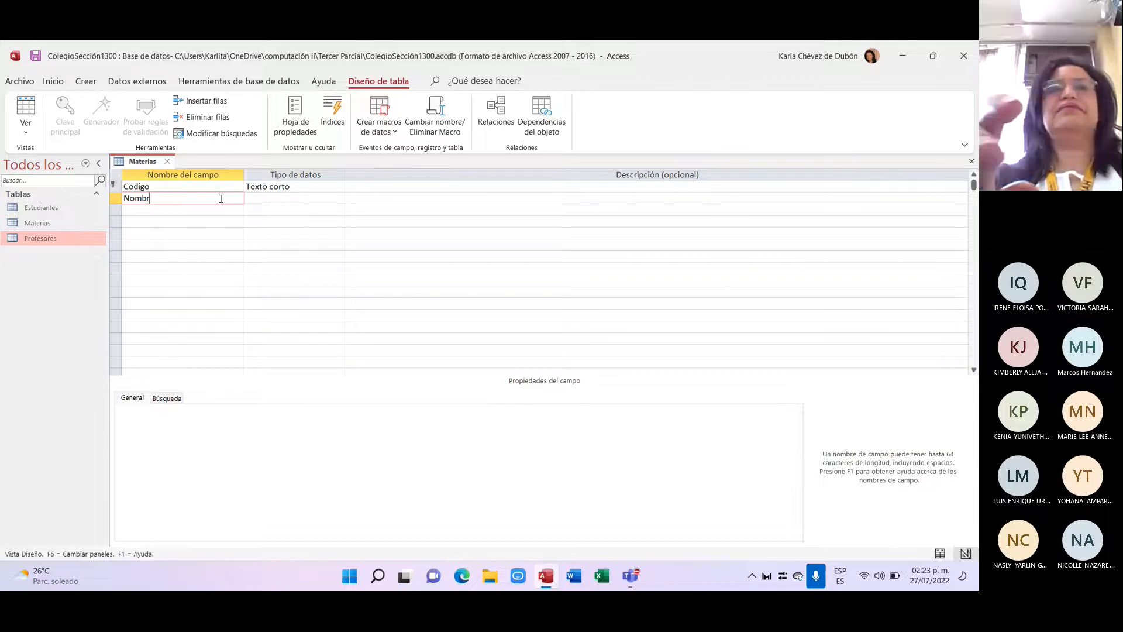
{"action": "key", "text": "Tab"}
{"action": "key", "text": "Tab"}
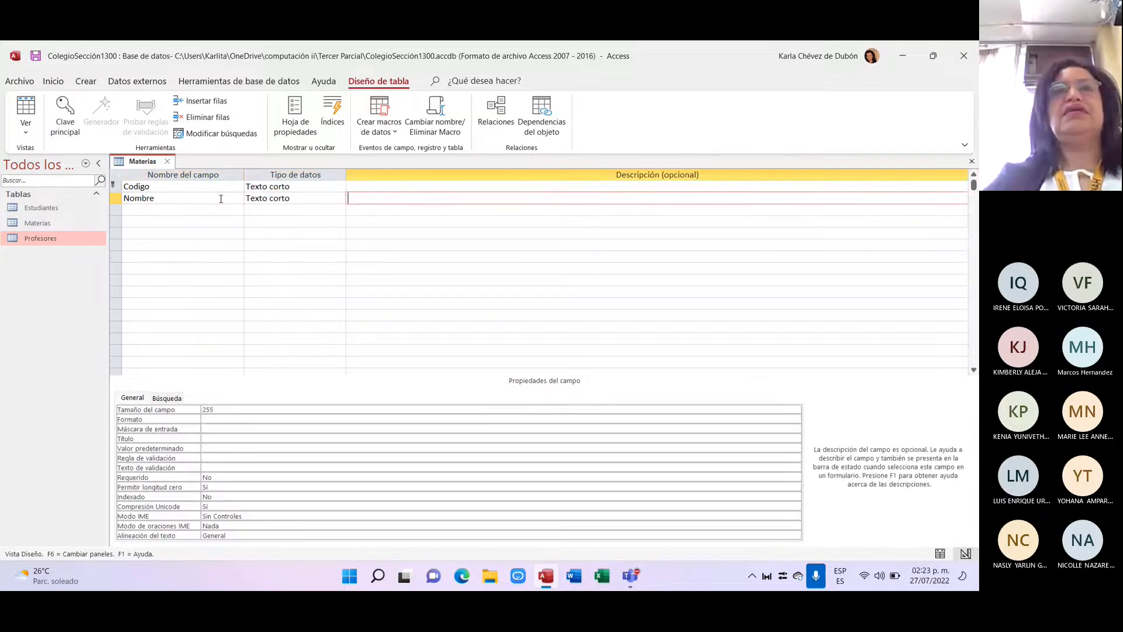
- Add a Carrera field with the Texto corto data type below Nombre, and close the Materias table, saving its design changes
{"action": "key", "text": "Tab"}
{"action": "key", "text": "Caps_Lock"}
{"action": "type", "text": "C"}
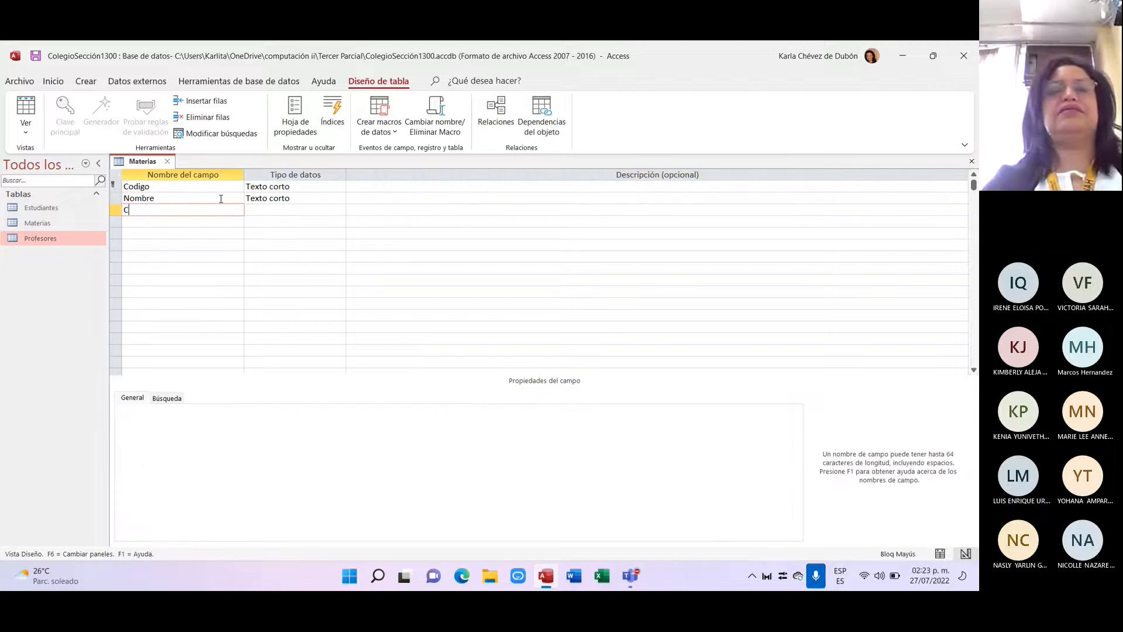
{"action": "key", "text": "Caps_Lock"}
{"action": "type", "text": "rrera"}
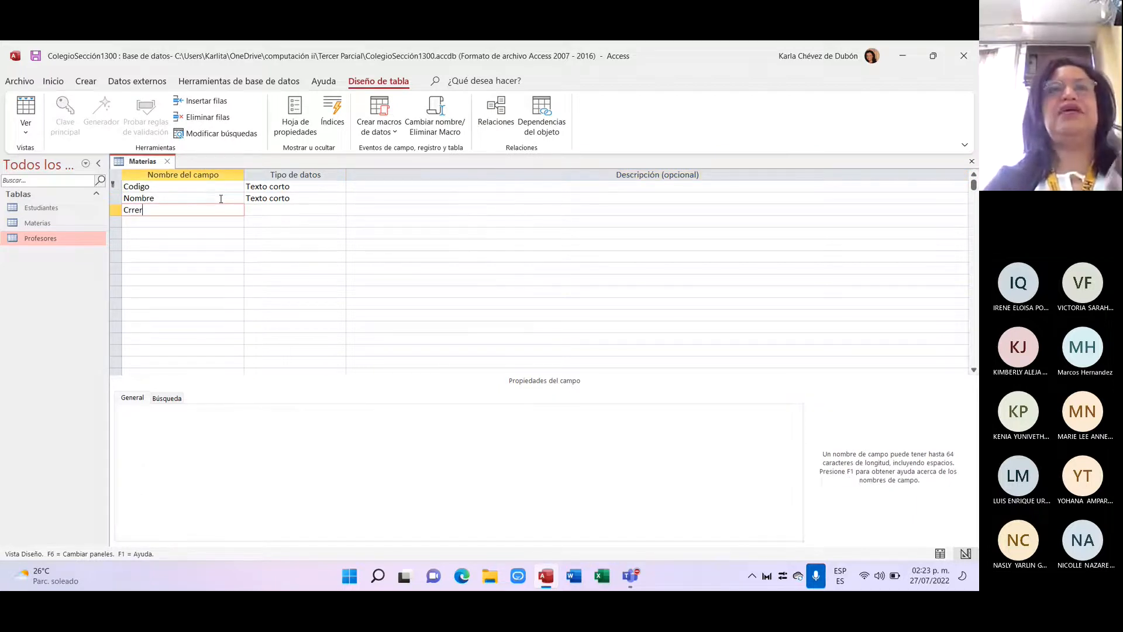
{"action": "key", "text": "BackSpace"}
{"action": "key", "text": "BackSpace"}
{"action": "key", "text": "BackSpace"}
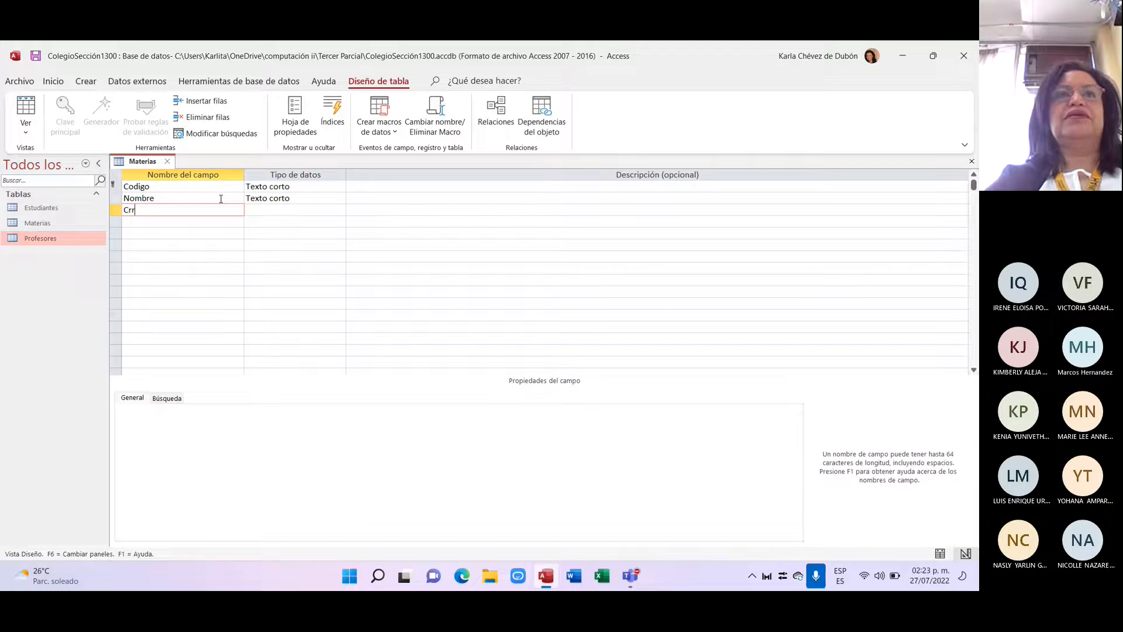
{"action": "type", "text": "era"}
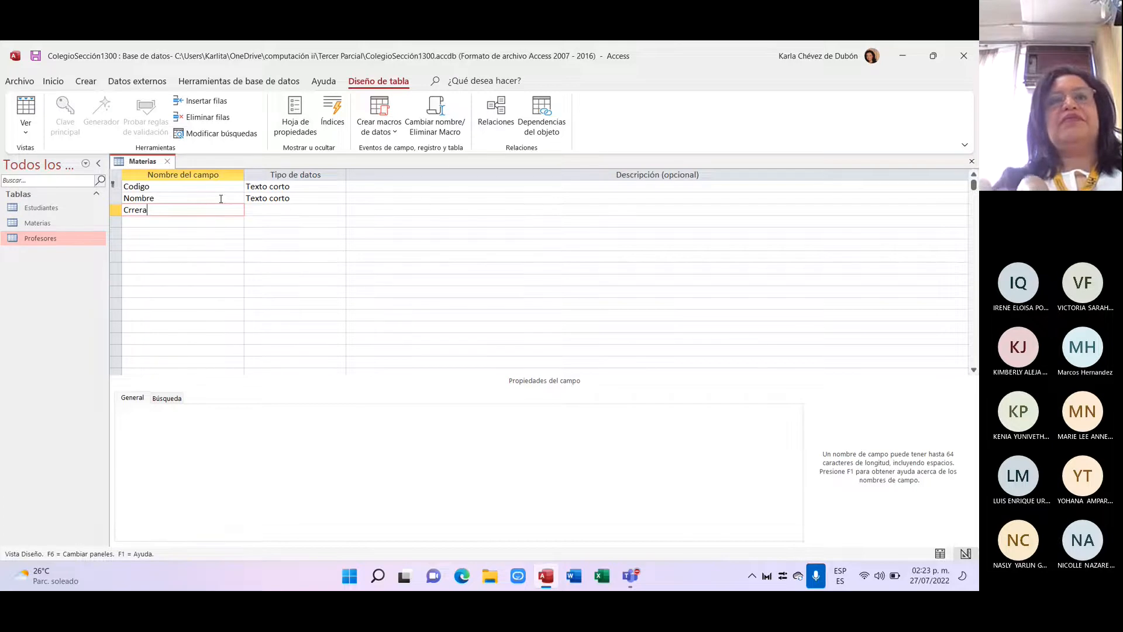
{"action": "left_click", "coordinate": [222, 198]}
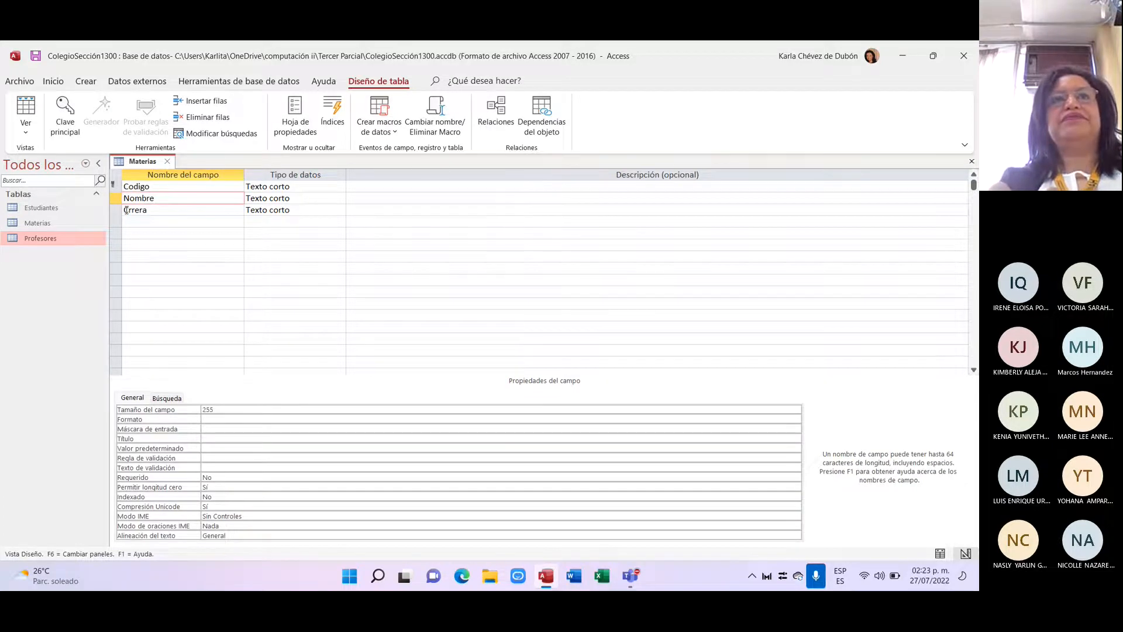
{"action": "type", "text": "ar"}
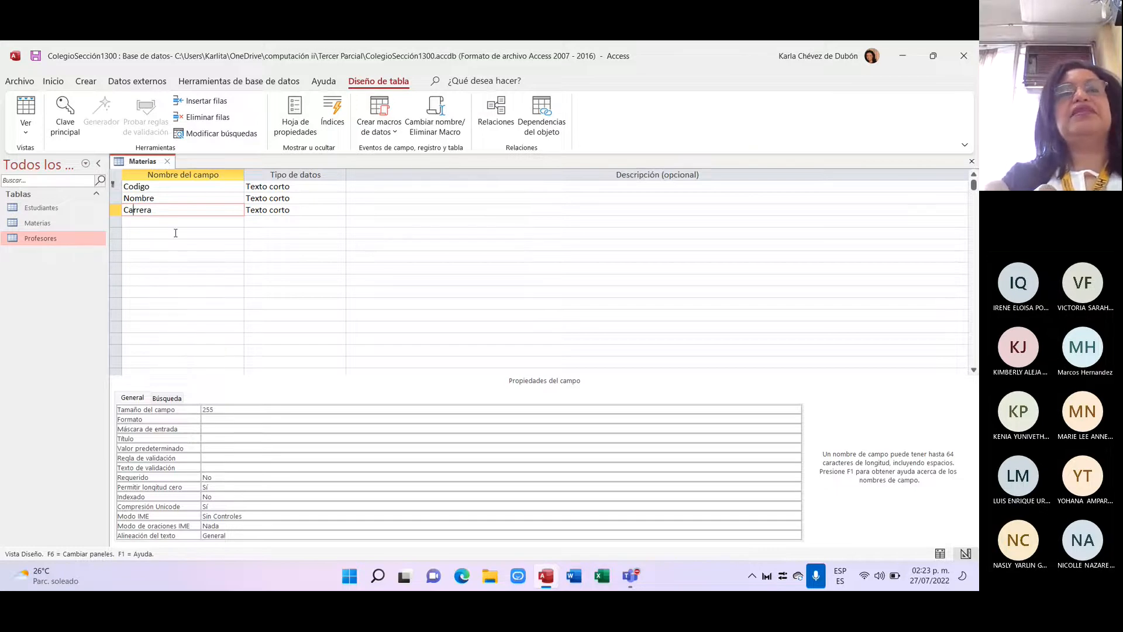
{"action": "left_click", "coordinate": [168, 162]}
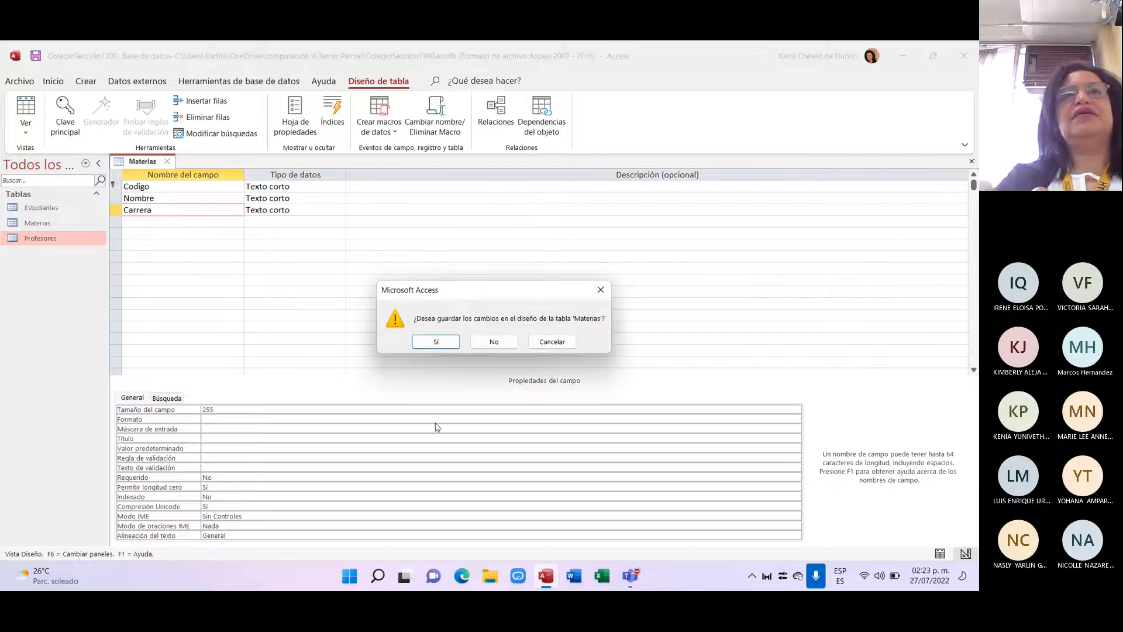
{"action": "left_click", "coordinate": [438, 343]}
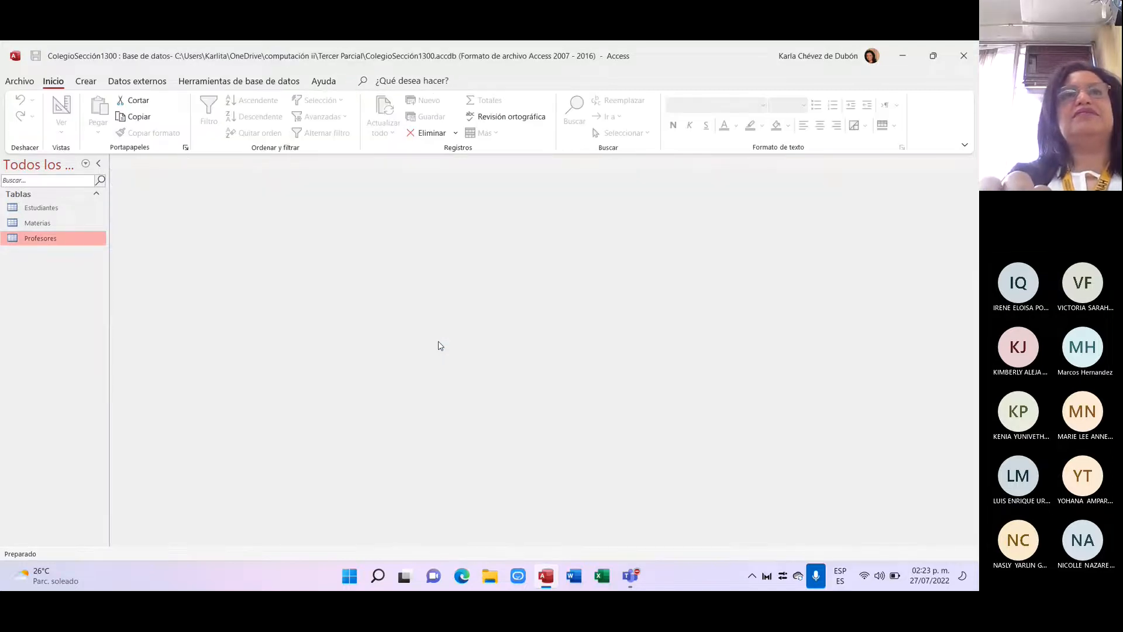
- Open the Profesores and Materias tables to review their fields, and close both
{"action": "double_click", "coordinate": [89, 242]}
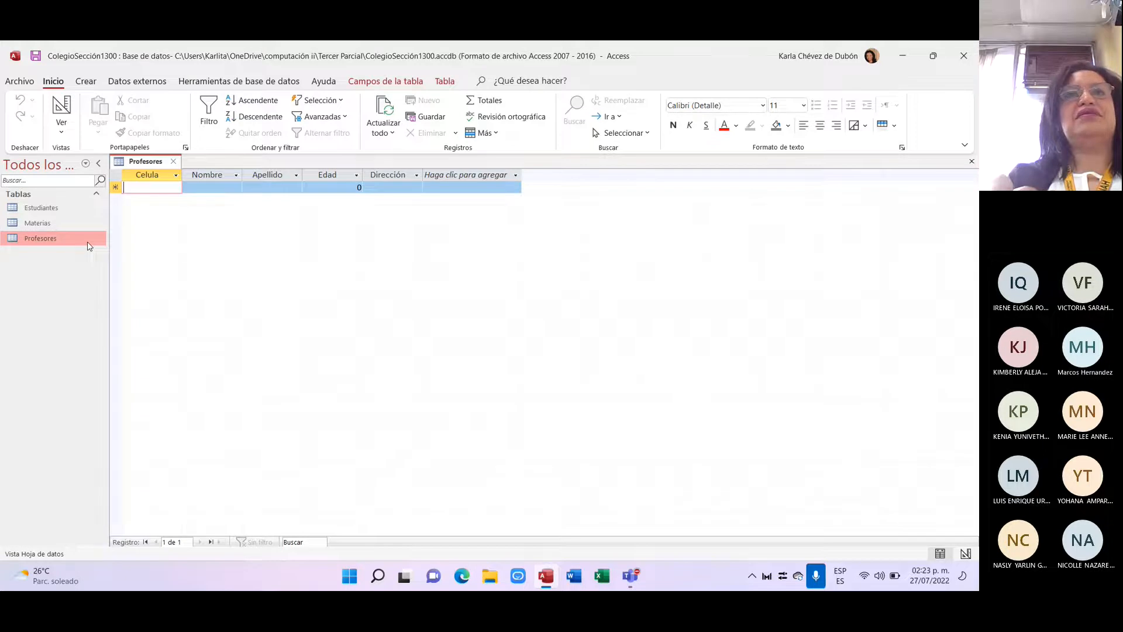
{"action": "double_click", "coordinate": [51, 224]}
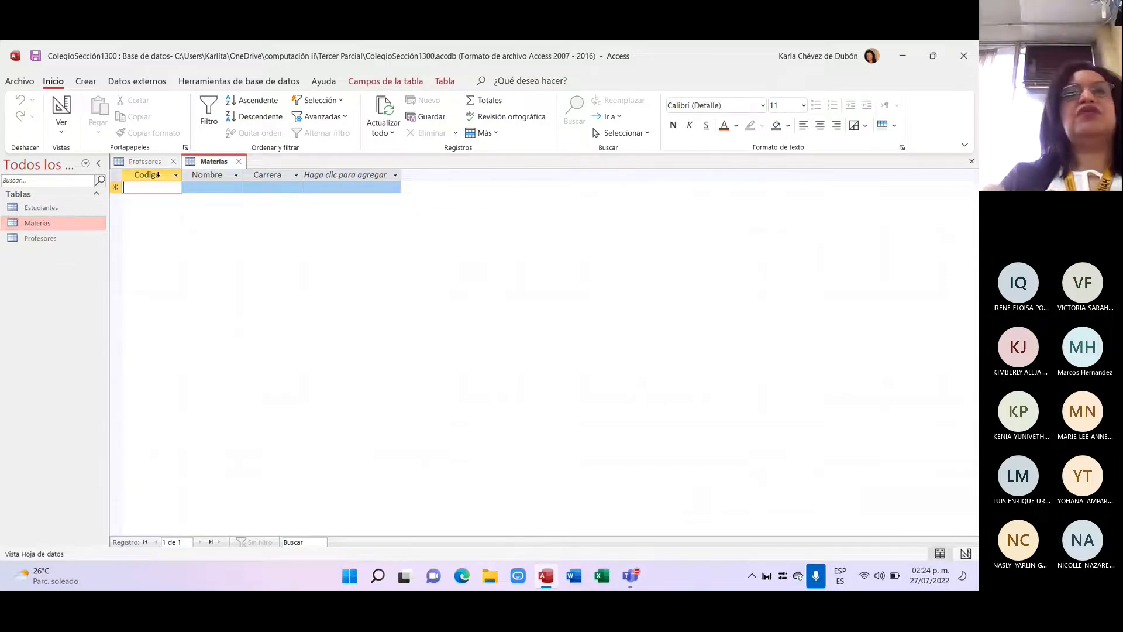
{"action": "left_click", "coordinate": [239, 162]}
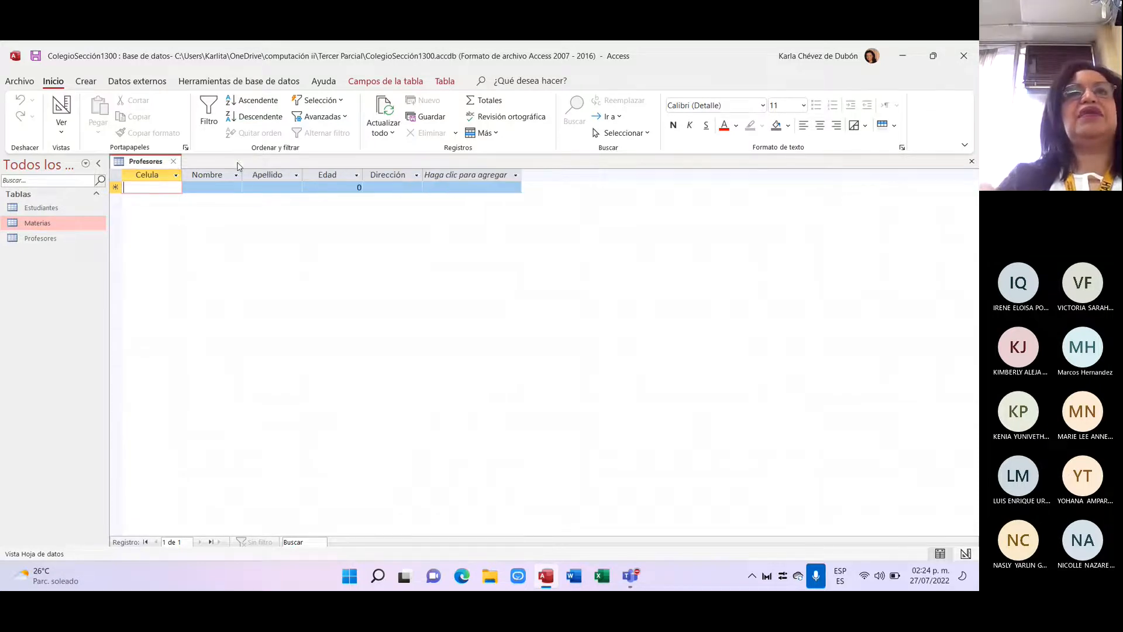
{"action": "left_click", "coordinate": [175, 163]}
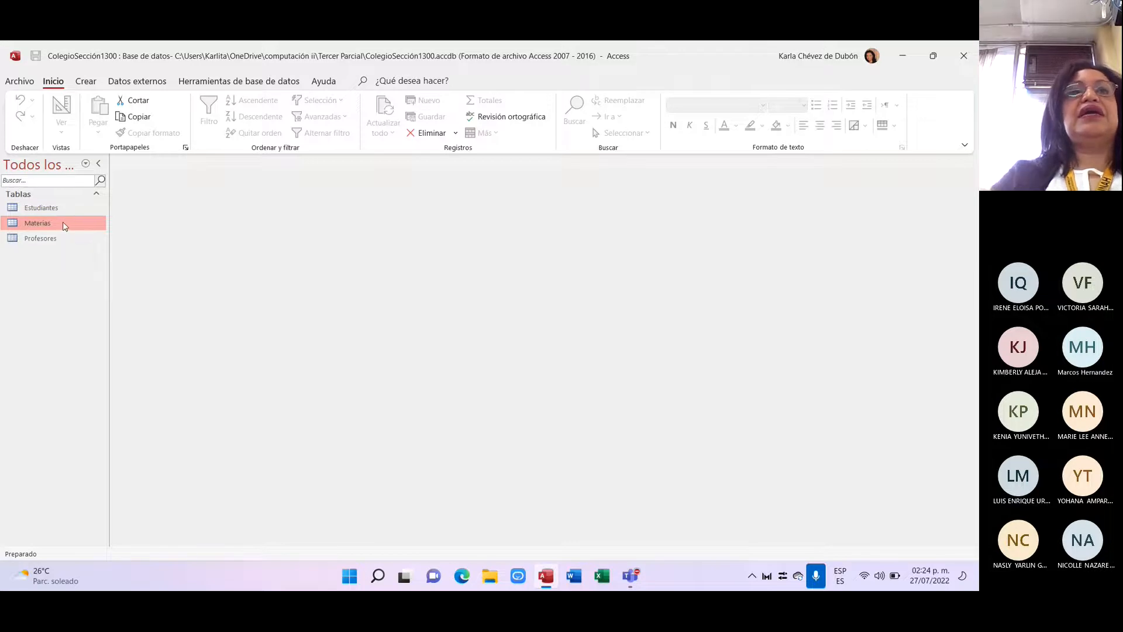
{"action": "left_click_drag", "start_coordinate": [63, 224], "coordinate": [58, 250]}
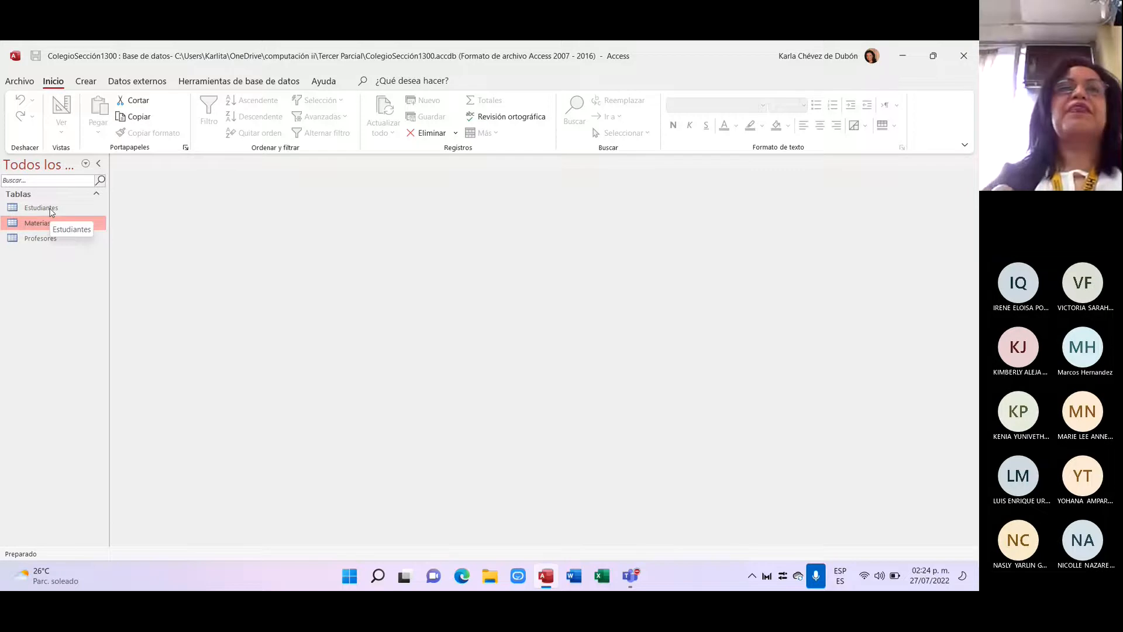
- Open the database's relationships layout and show the list of tables available to add
{"action": "left_click", "coordinate": [231, 85]}
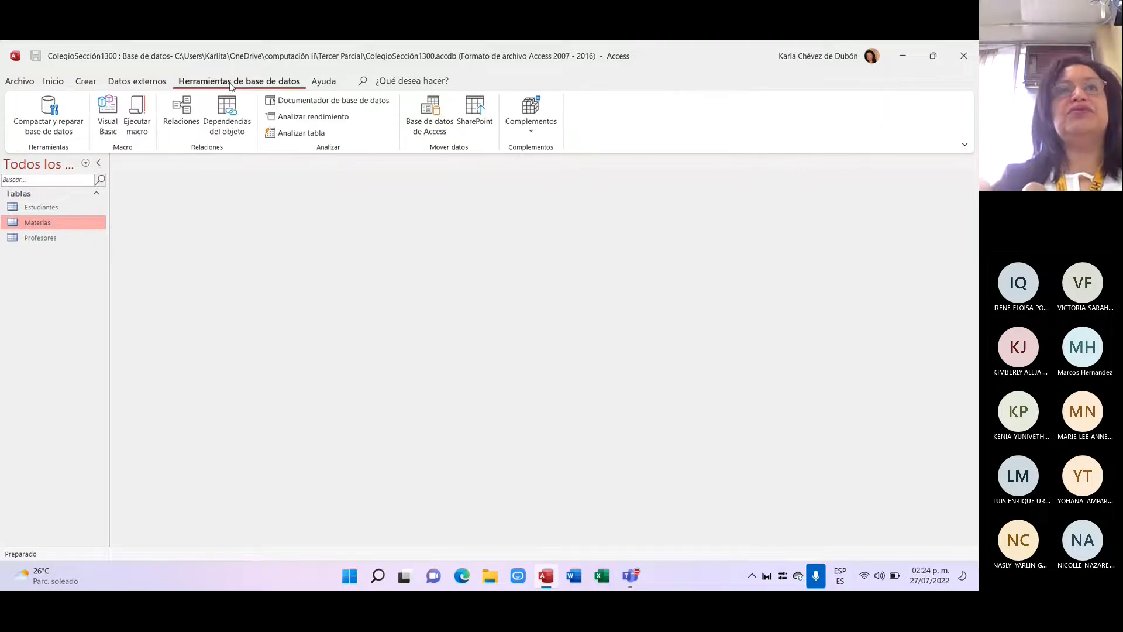
{"action": "left_click", "coordinate": [183, 111]}
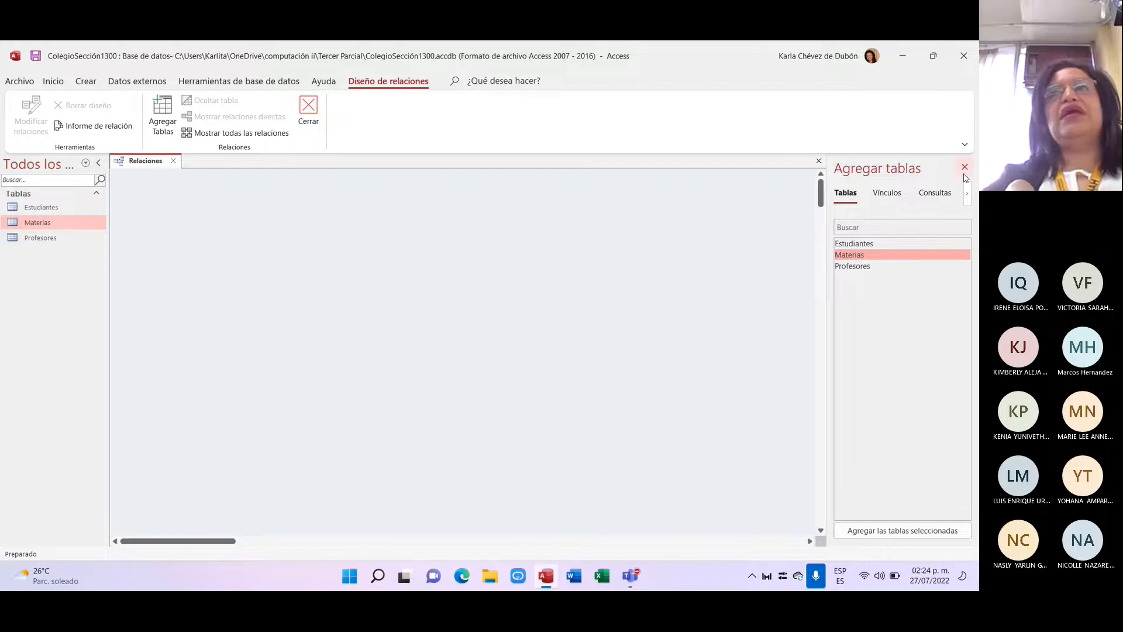
{"action": "left_click", "coordinate": [964, 168]}
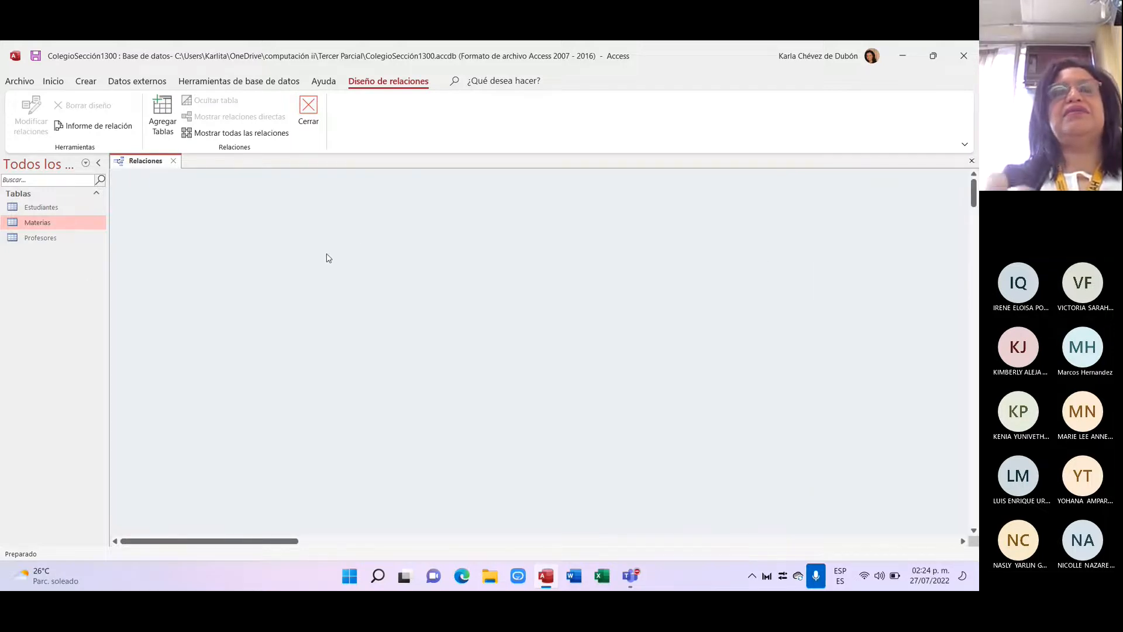
{"action": "right_click", "coordinate": [329, 257]}
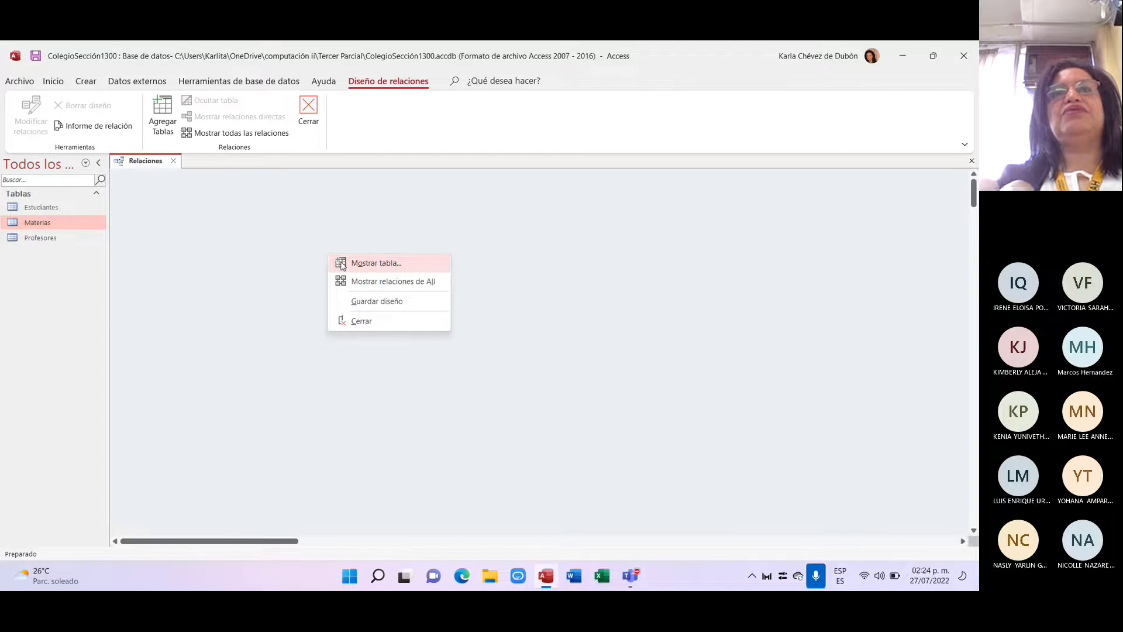
{"action": "left_click", "coordinate": [342, 266]}
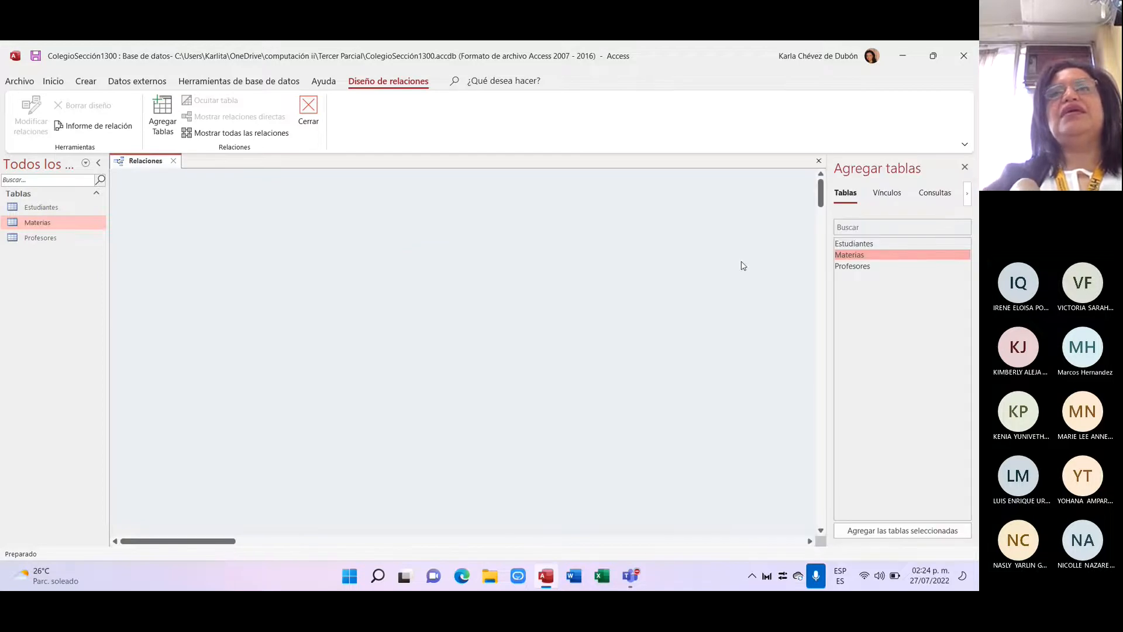
- Add the Estudiantes, Materias and Profesores tables to the relationships layout, and close the list of available tables
{"action": "left_click", "coordinate": [844, 245]}
{"action": "left_click_drag", "start_coordinate": [844, 245], "coordinate": [318, 224]}
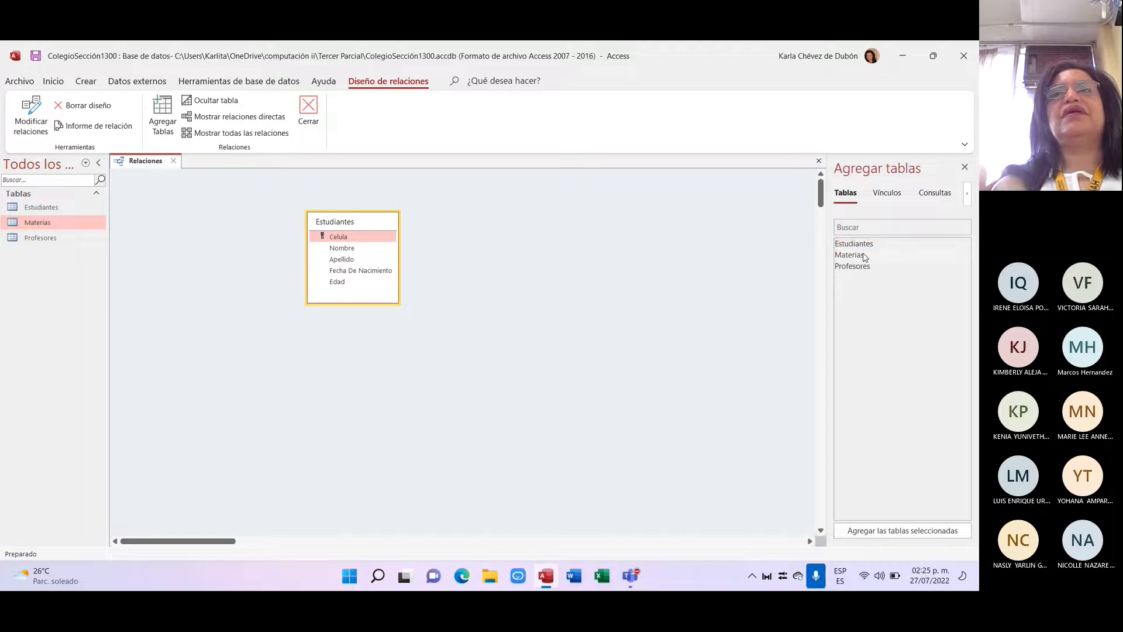
{"action": "left_click_drag", "start_coordinate": [865, 256], "coordinate": [518, 230]}
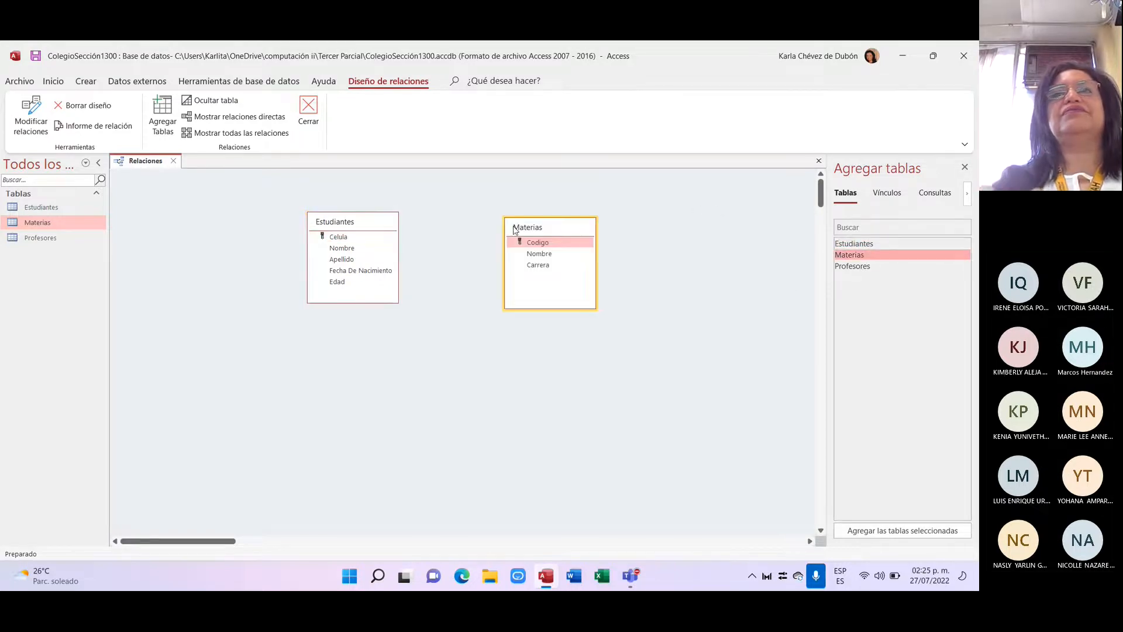
{"action": "double_click", "coordinate": [848, 267]}
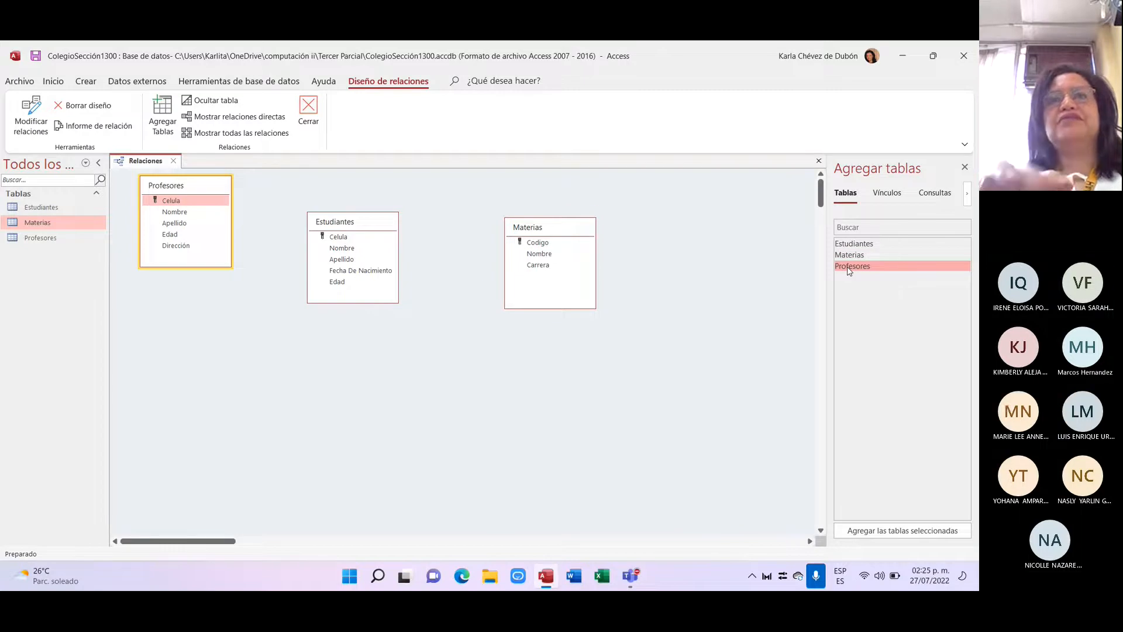
{"action": "left_click", "coordinate": [965, 168]}
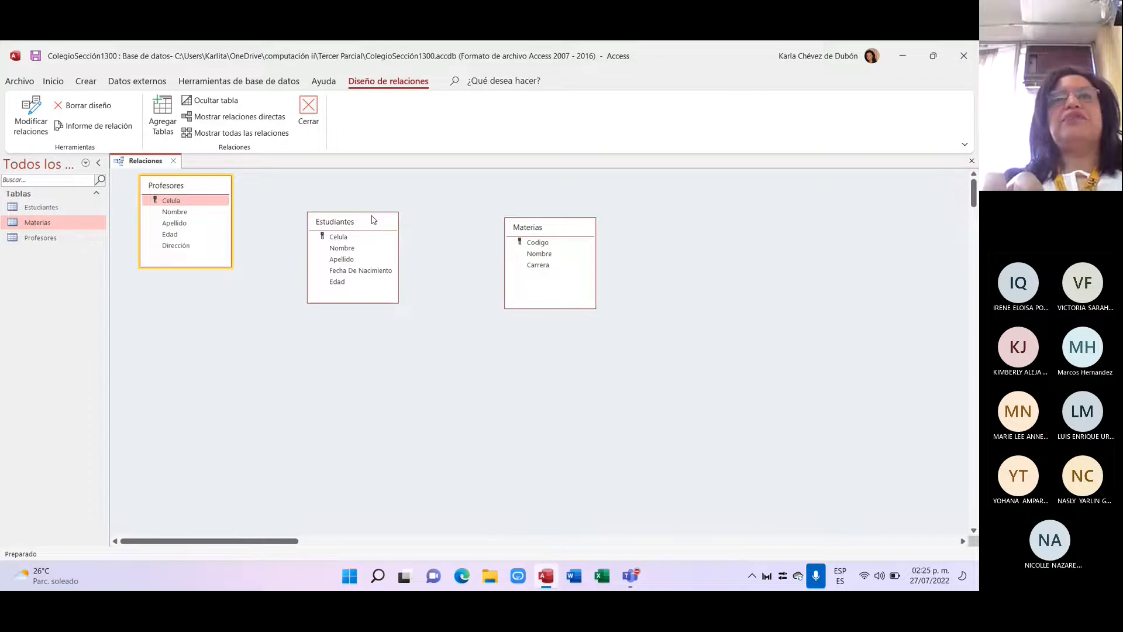
- Arrange the table boxes in a triangle, with Materias above, Estudiantes at the lower left and Profesores at the lower right
{"action": "left_click_drag", "start_coordinate": [374, 219], "coordinate": [263, 337]}
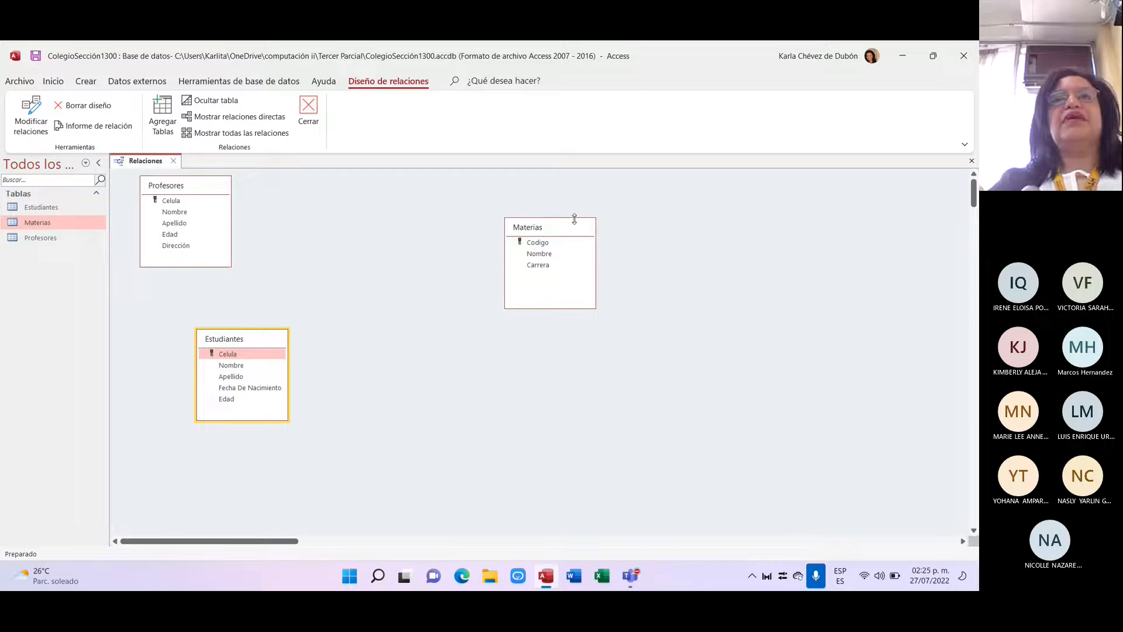
{"action": "left_click_drag", "start_coordinate": [567, 228], "coordinate": [414, 216]}
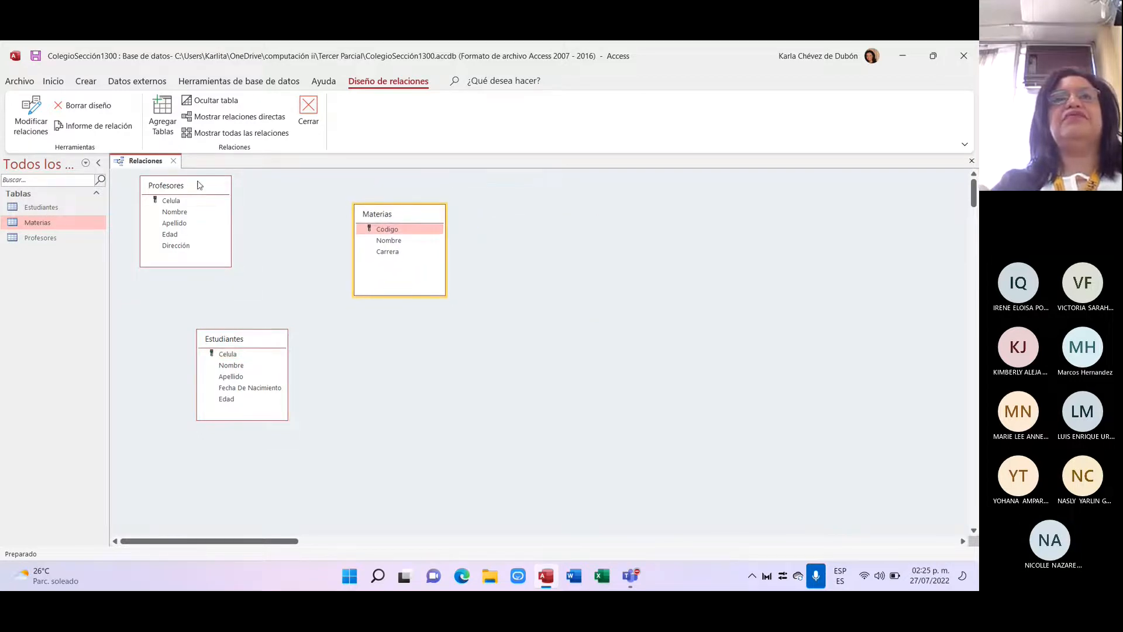
{"action": "left_click_drag", "start_coordinate": [205, 185], "coordinate": [566, 332]}
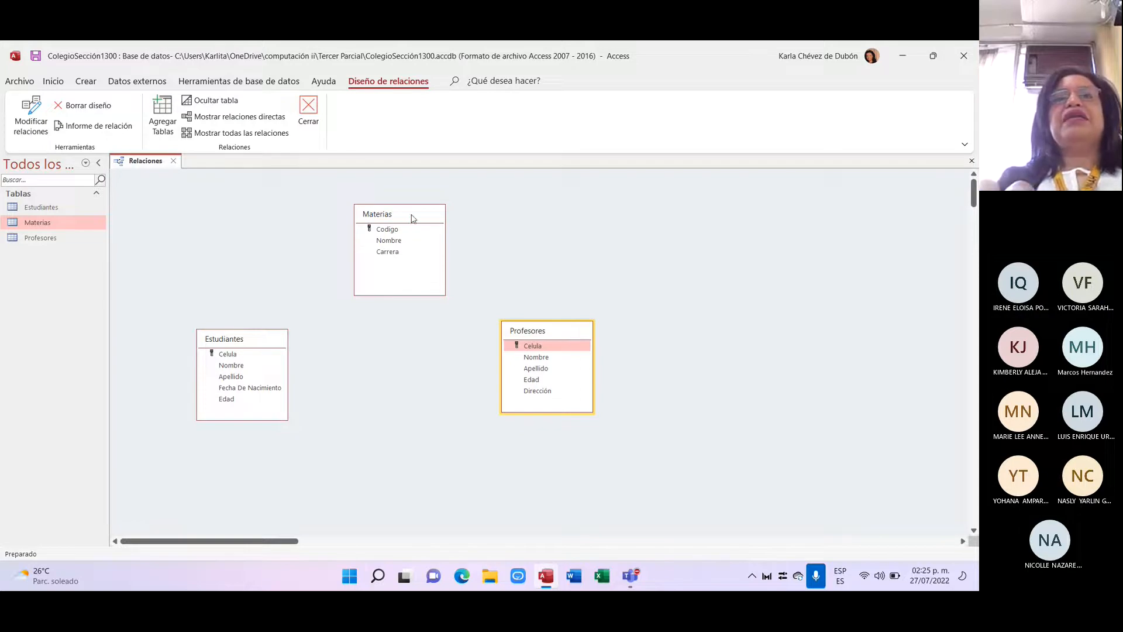
{"action": "left_click_drag", "start_coordinate": [412, 218], "coordinate": [402, 200]}
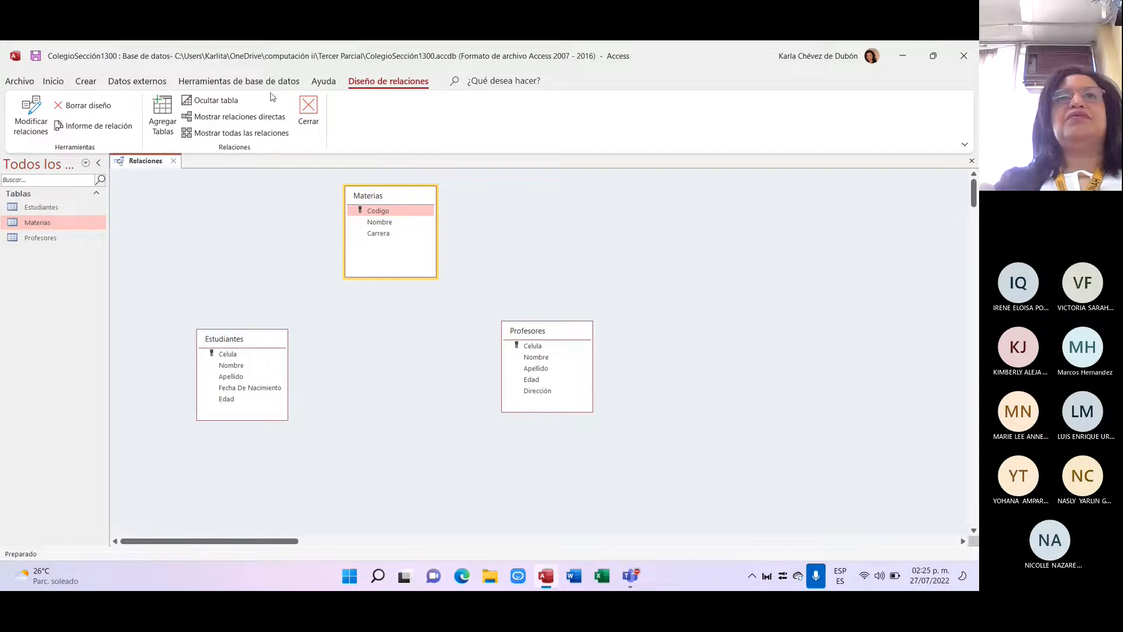
- Open the Estudiantes table in design view
{"action": "left_click", "coordinate": [258, 83]}
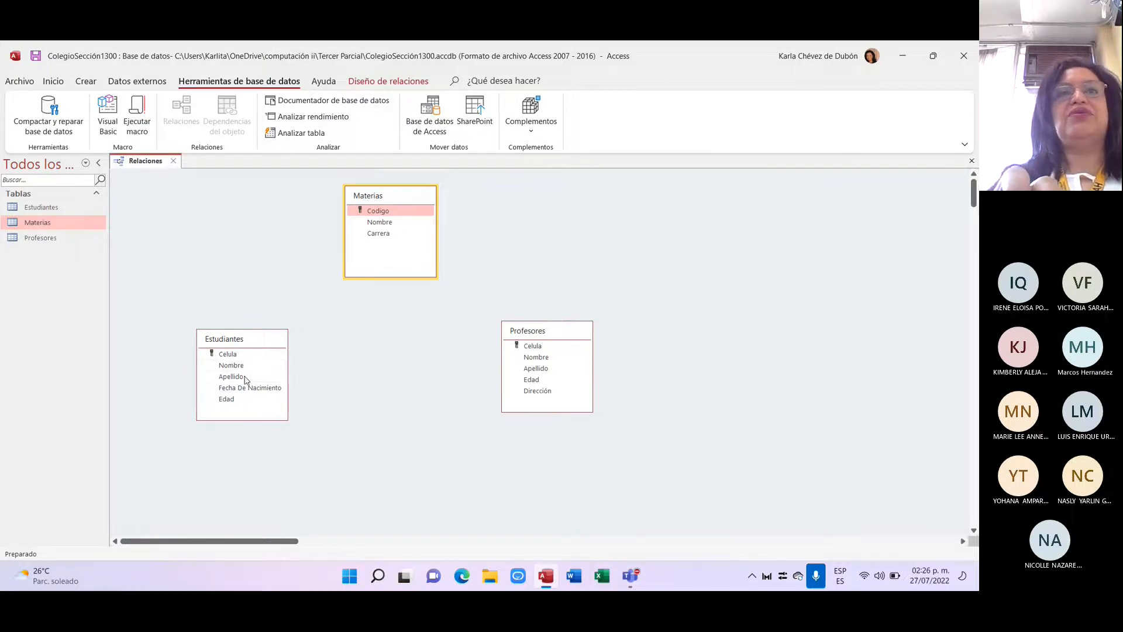
{"action": "left_click", "coordinate": [384, 211]}
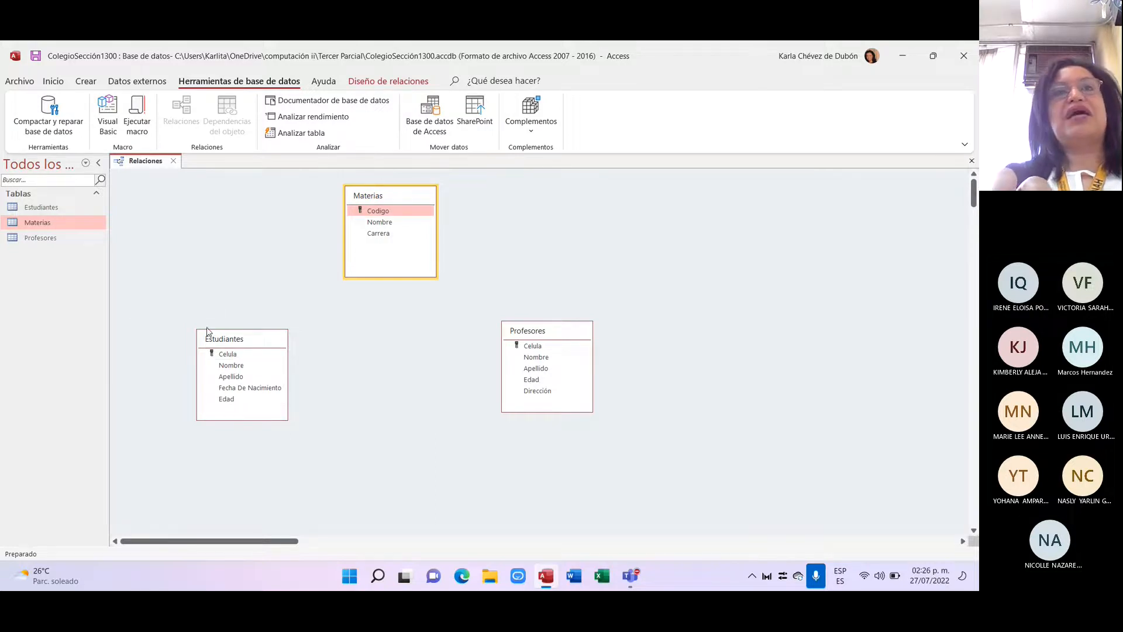
{"action": "left_click", "coordinate": [45, 211]}
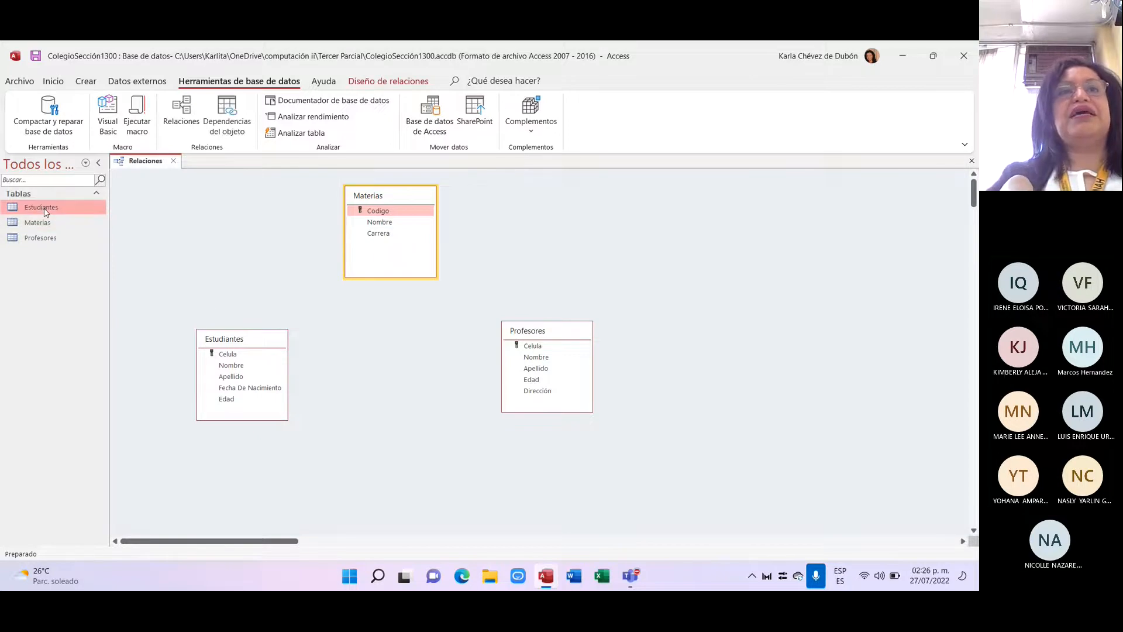
{"action": "right_click", "coordinate": [46, 212]}
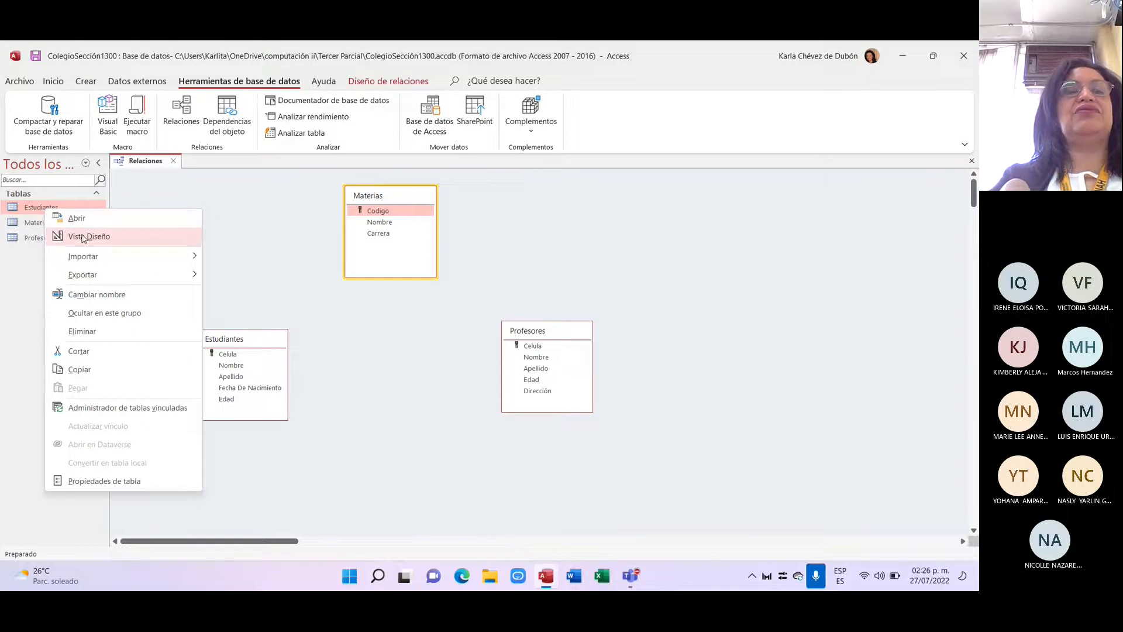
{"action": "left_click", "coordinate": [83, 236]}
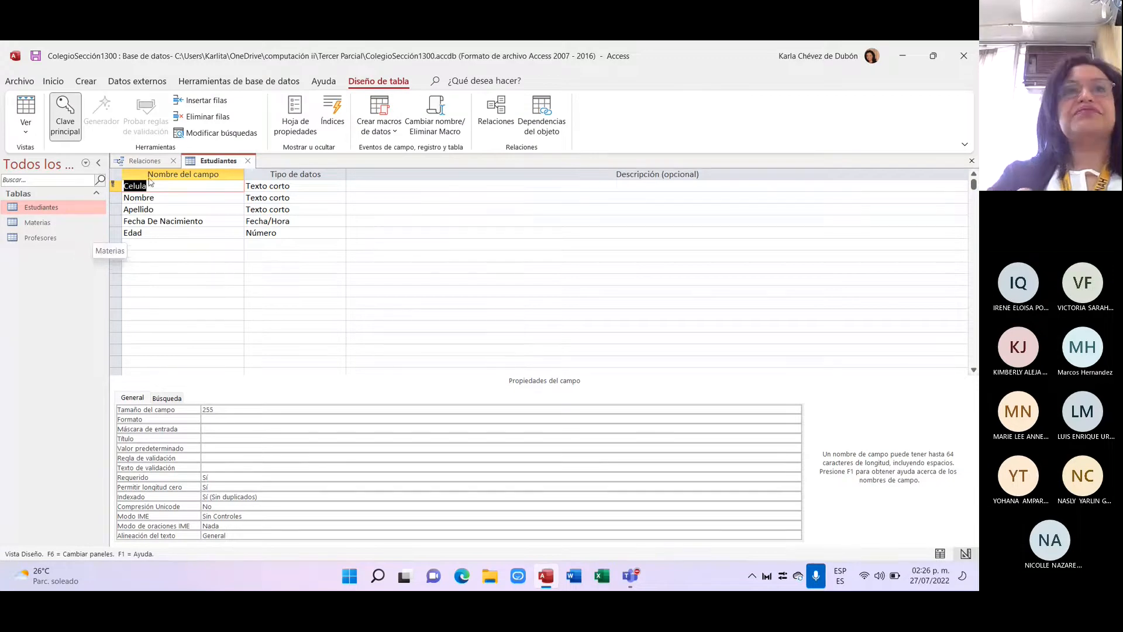
- Add a CodigoMateria field with the Texto corto data type below Edad, and close the Estudiantes table, saving its design changes
{"action": "left_click", "coordinate": [134, 245]}
{"action": "key", "text": "Caps_Lock"}
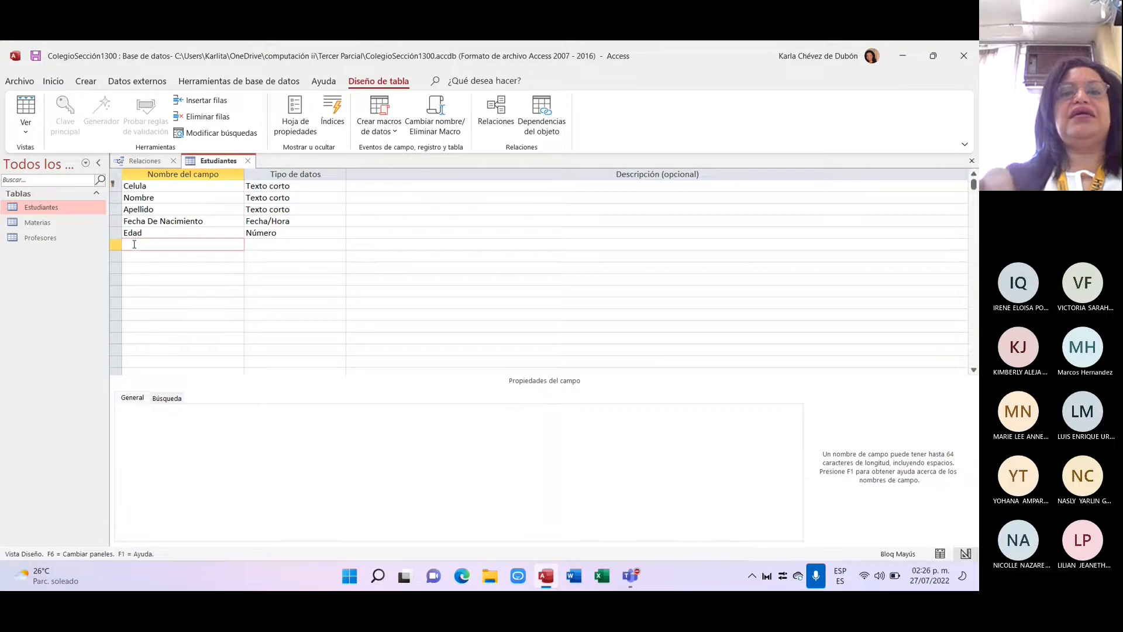
{"action": "key", "text": "Caps_Lock"}
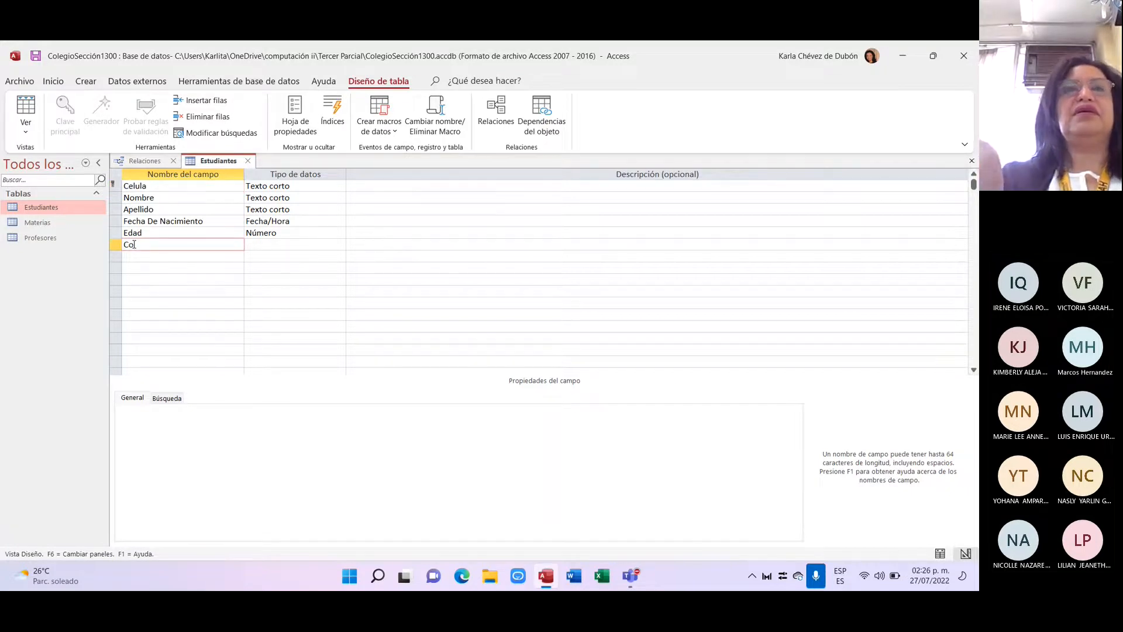
{"action": "type", "text": "r"}
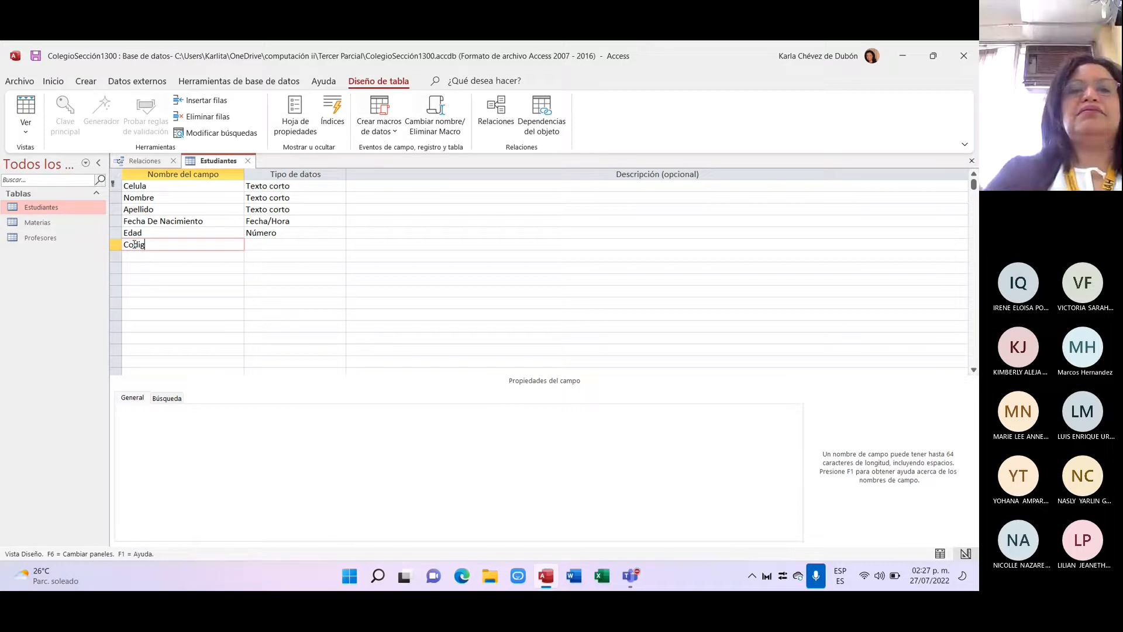
{"action": "type", "text": "goMateria"}
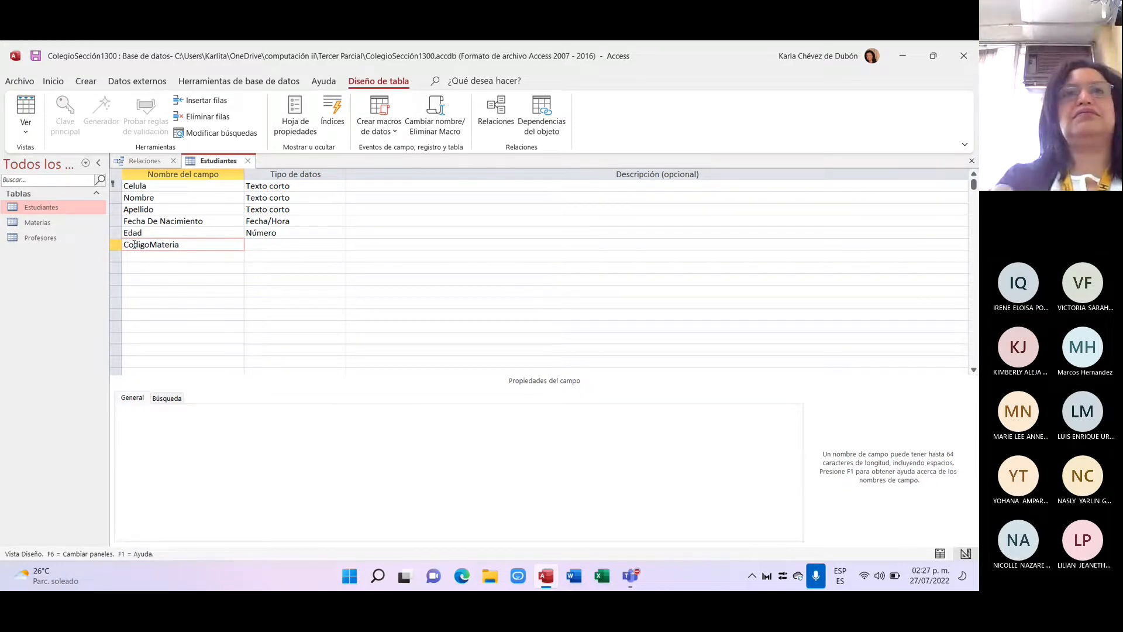
{"action": "left_click", "coordinate": [269, 245]}
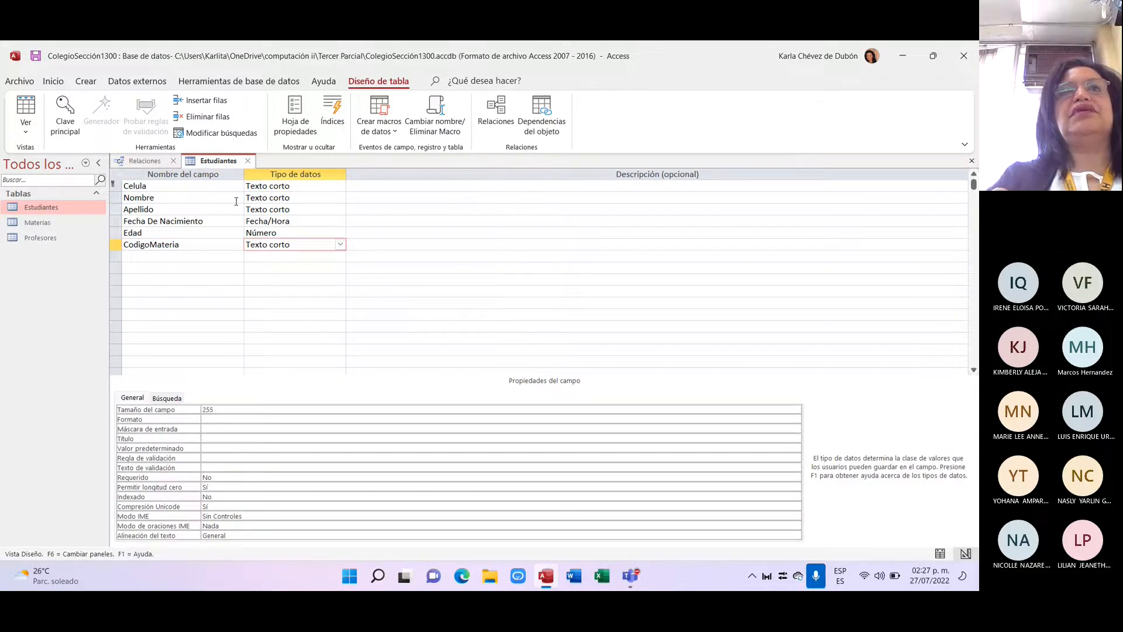
{"action": "left_click", "coordinate": [247, 164]}
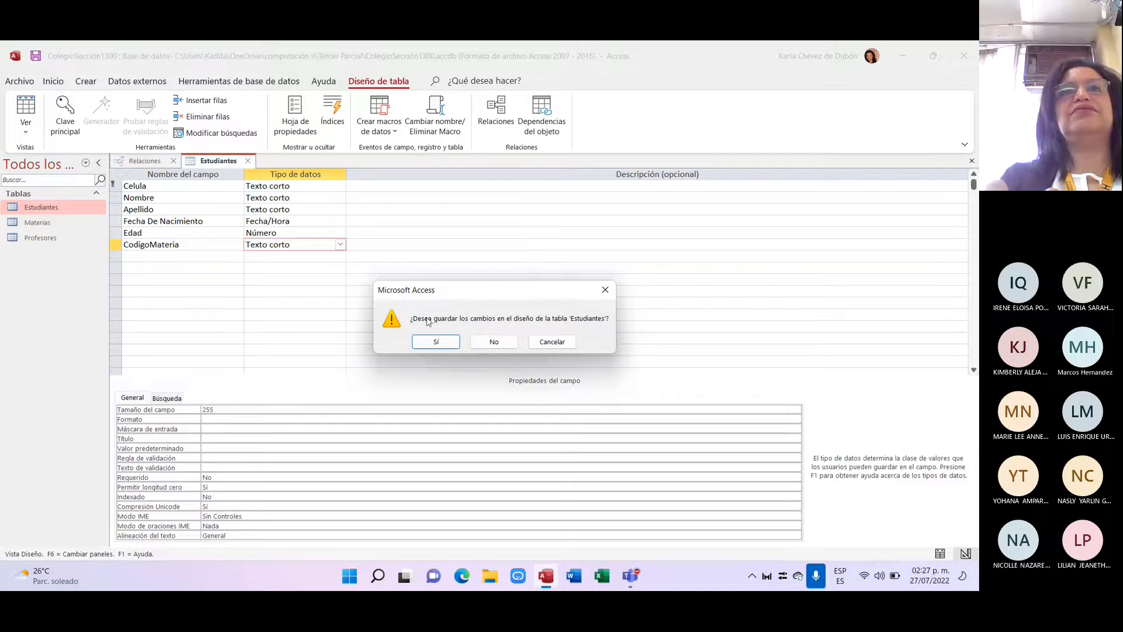
{"action": "left_click", "coordinate": [436, 342]}
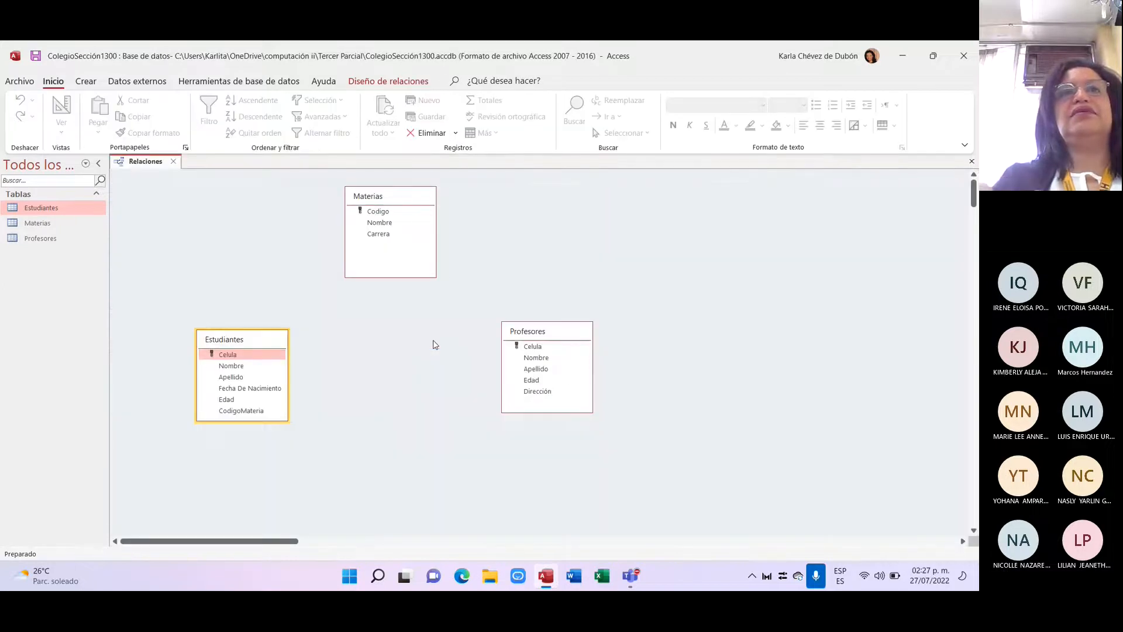
- Lengthen the Estudiantes and Profesores table boxes downward in the relationships layout to leave room below their fields
{"action": "right_click", "coordinate": [269, 430]}
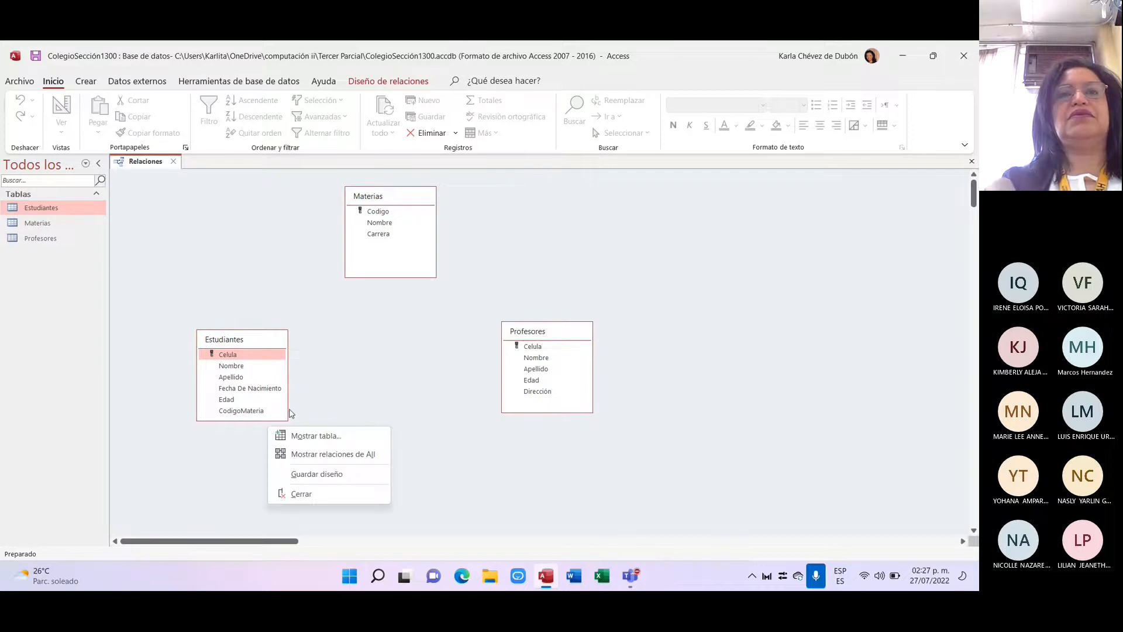
{"action": "left_click", "coordinate": [310, 405]}
{"action": "left_click", "coordinate": [280, 410]}
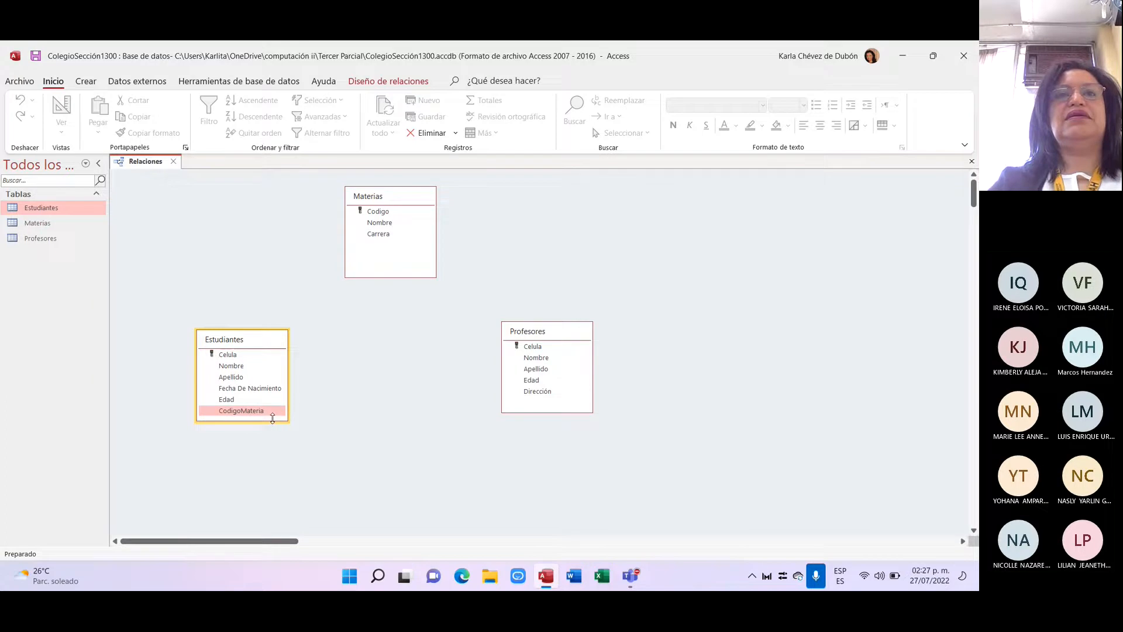
{"action": "left_click_drag", "start_coordinate": [273, 417], "coordinate": [268, 457]}
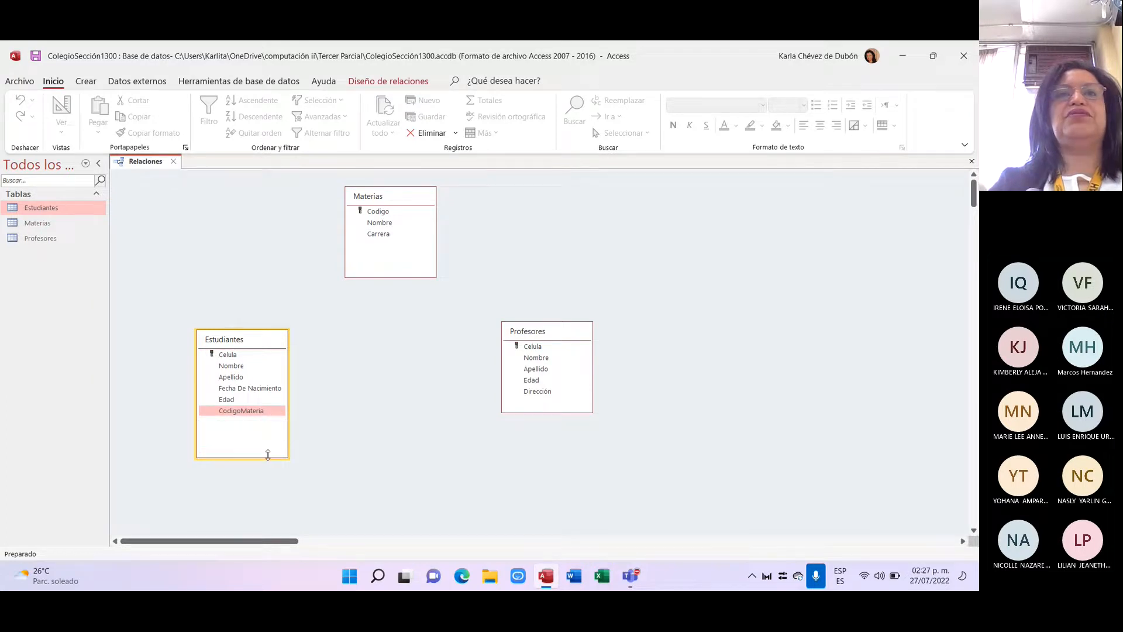
{"action": "left_click", "coordinate": [635, 410]}
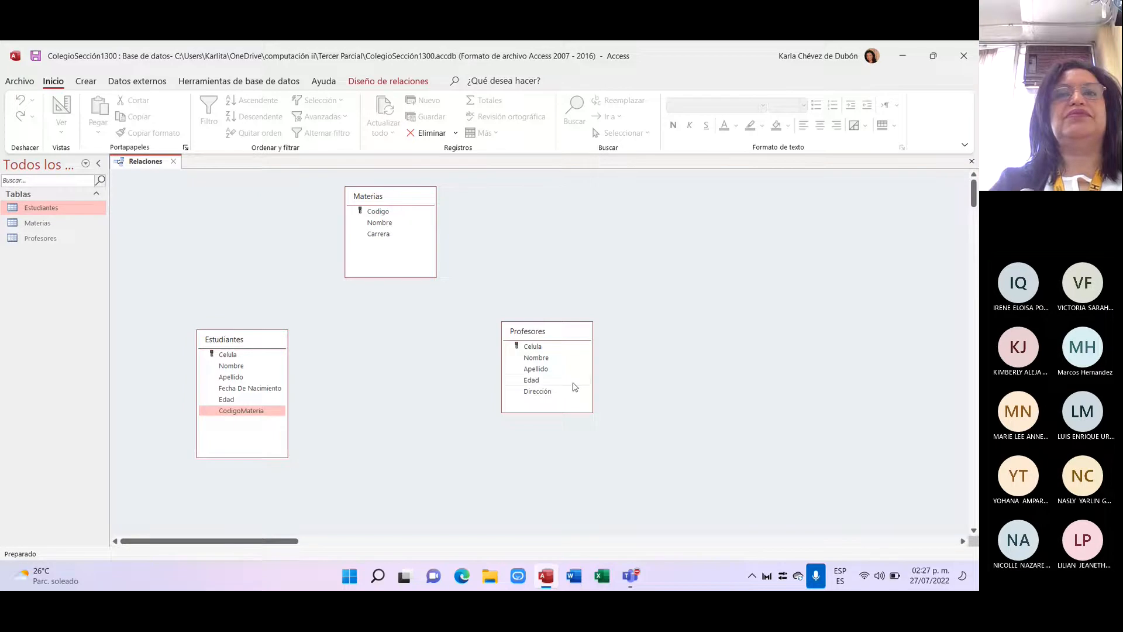
{"action": "left_click", "coordinate": [573, 381]}
{"action": "left_click_drag", "start_coordinate": [577, 413], "coordinate": [577, 457]}
{"action": "left_click", "coordinate": [648, 424]}
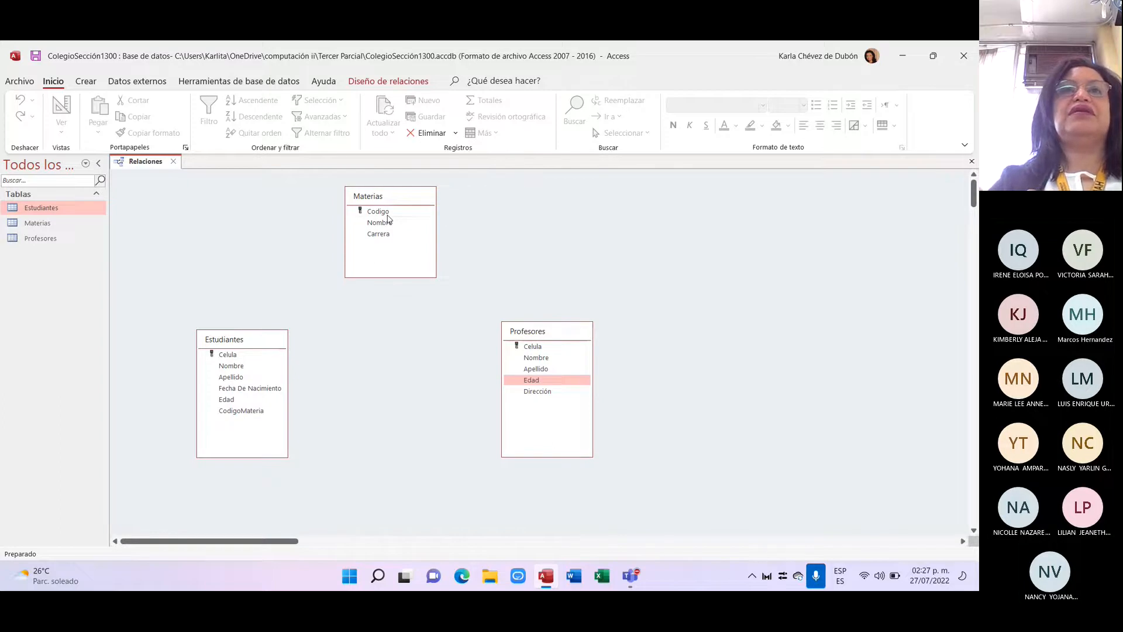
- Create a relationship from Codigo in Materias to CodigoMateria in Estudiantes, enforcing referential integrity
{"action": "left_click_drag", "start_coordinate": [386, 214], "coordinate": [253, 415]}
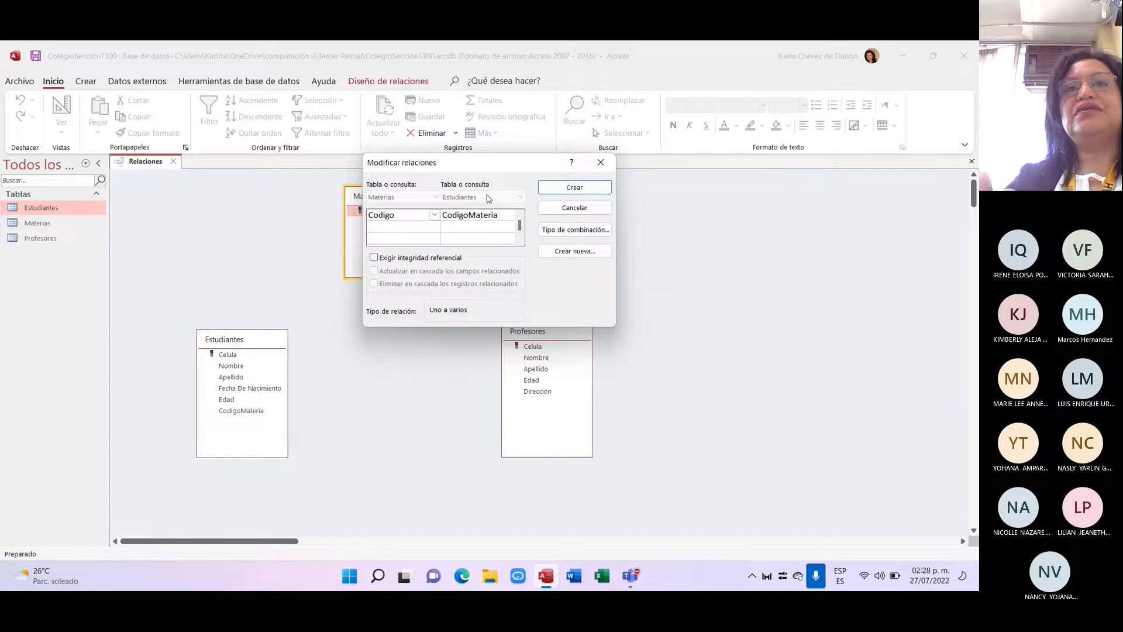
{"action": "left_click", "coordinate": [373, 258]}
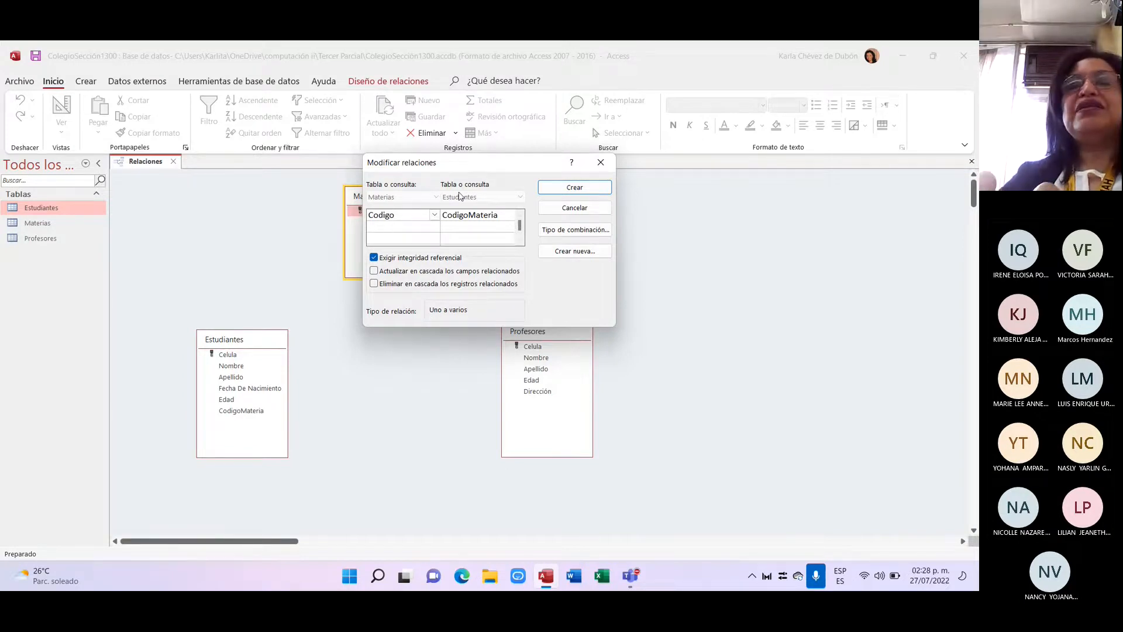
{"action": "left_click", "coordinate": [598, 188]}
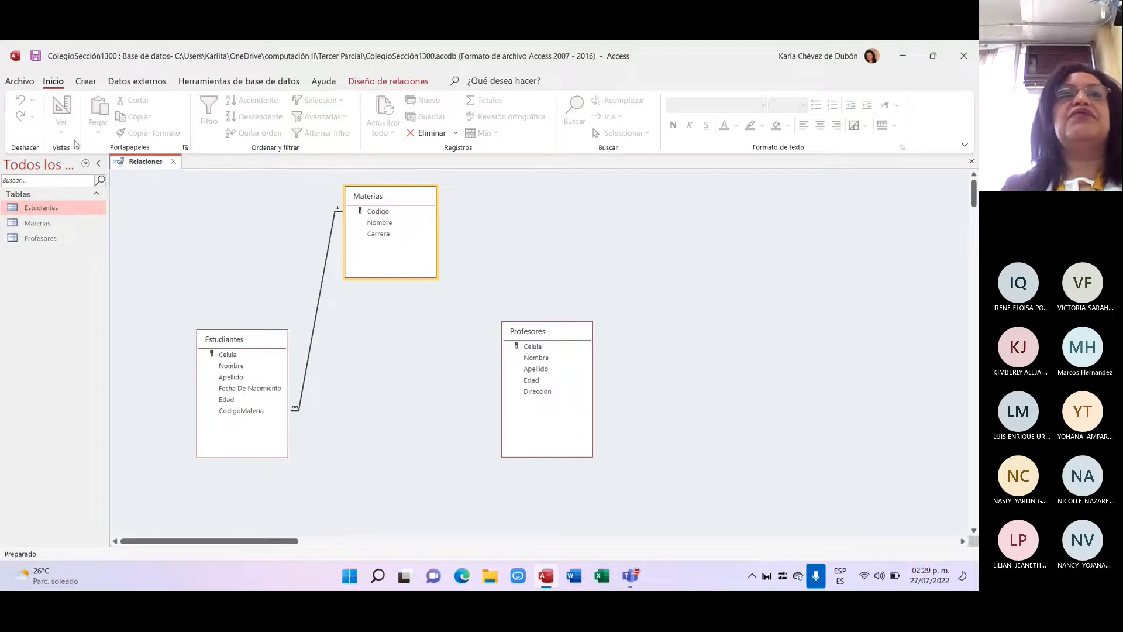
- Open the Materias table and add a new Texto corto field after Carrera
{"action": "double_click", "coordinate": [37, 223]}
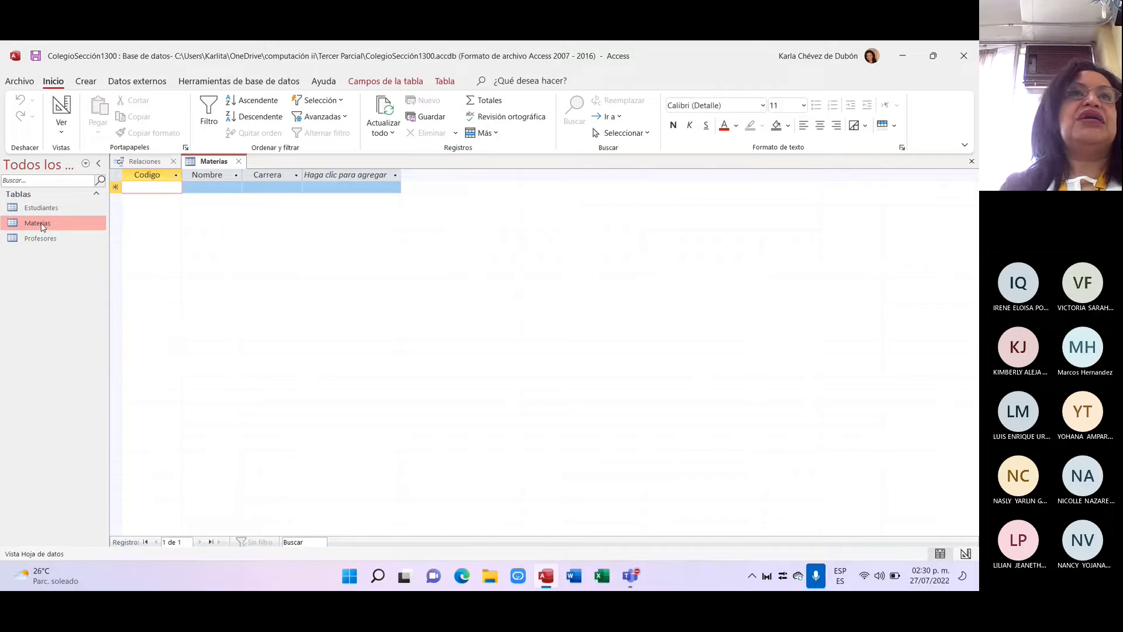
{"action": "left_click", "coordinate": [386, 180]}
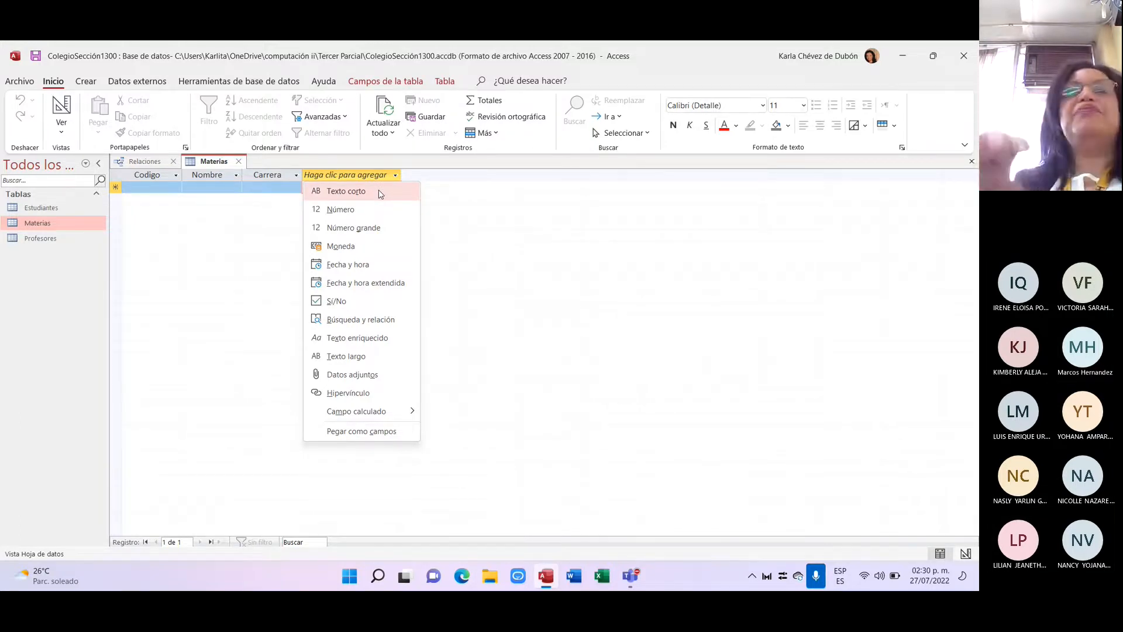
{"action": "left_click", "coordinate": [380, 194]}
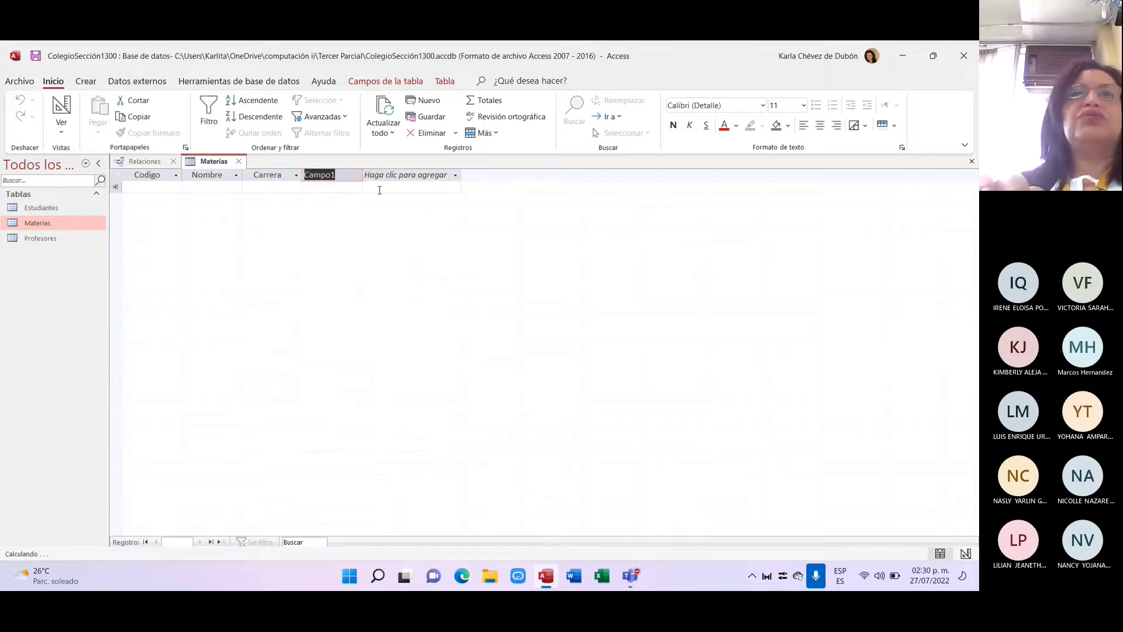
- Name the new field CodigoProfesor and close the Materias table
{"action": "key", "text": "Caps_Lock"}
{"action": "type", "text": "C"}
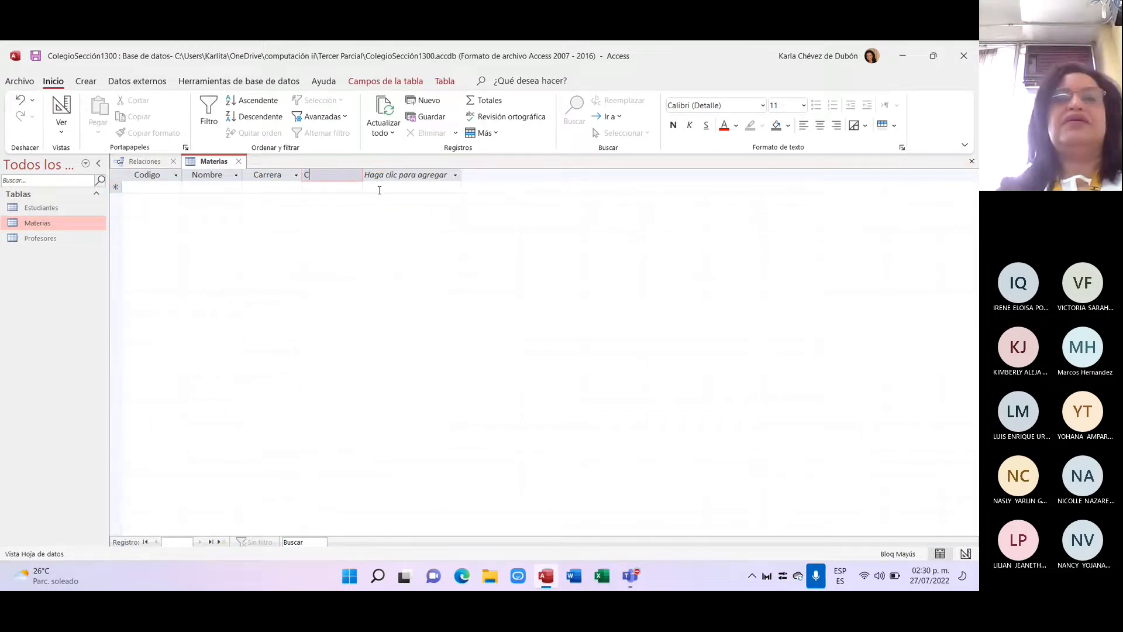
{"action": "key", "text": "Caps_Lock"}
{"action": "type", "text": "od"}
{"action": "type", "text": "ig"}
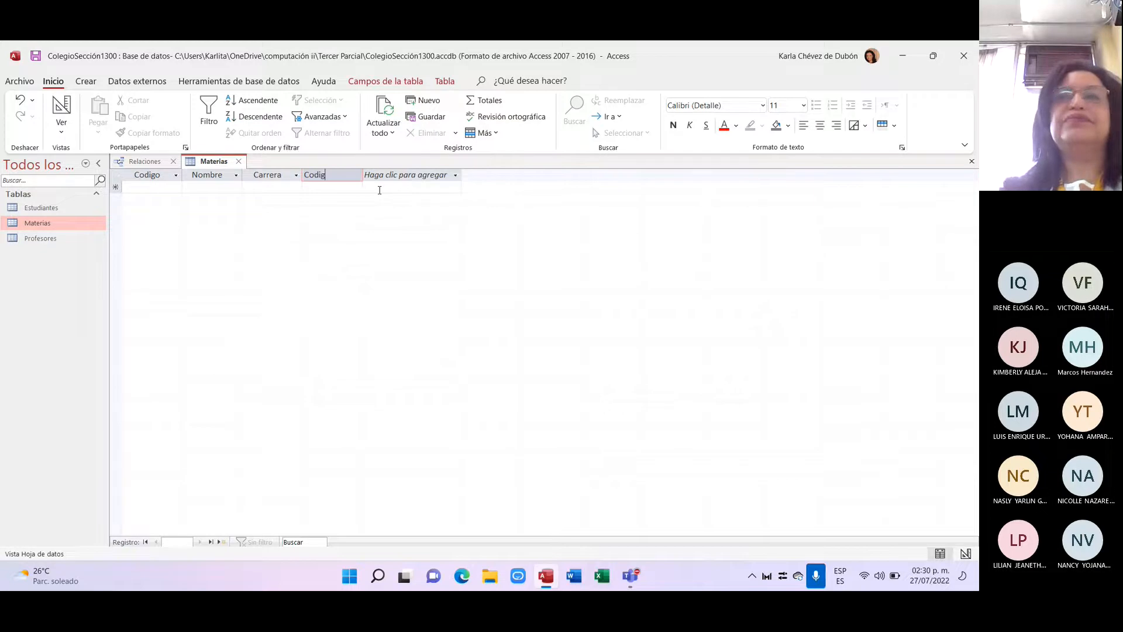
{"action": "type", "text": "o"}
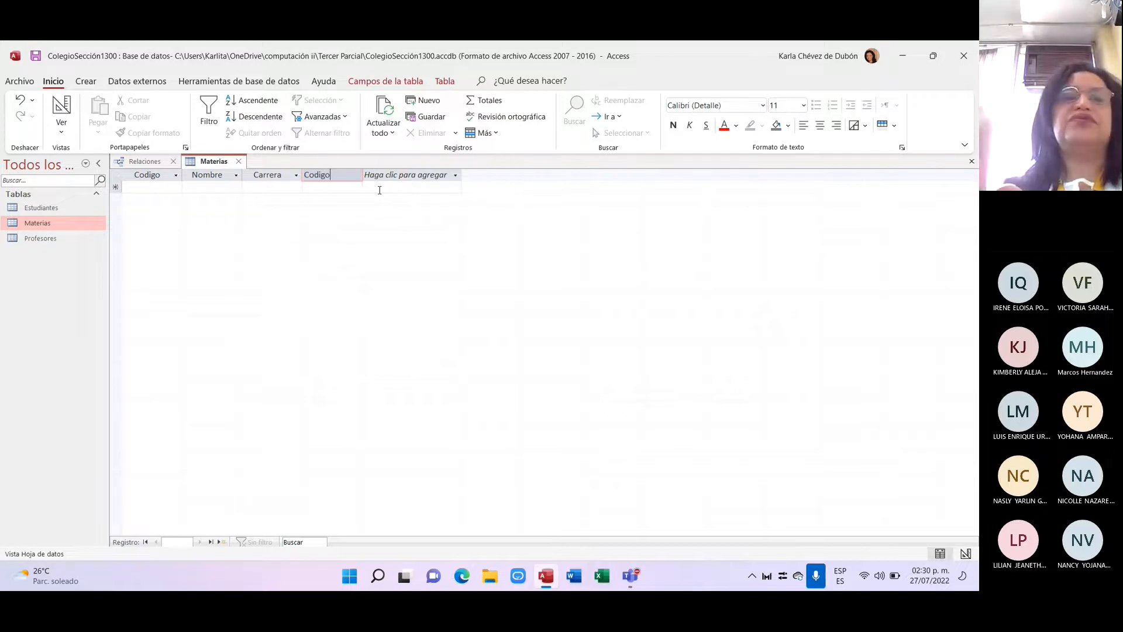
{"action": "key", "text": "Caps_Lock"}
{"action": "type", "text": "P"}
{"action": "key", "text": "Caps_Lock"}
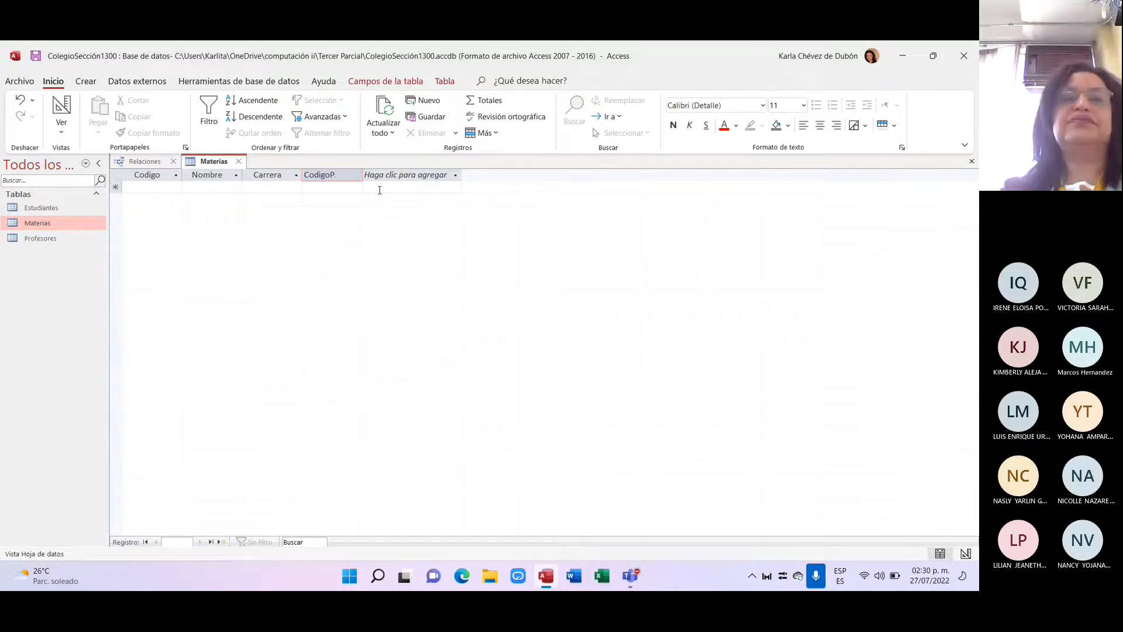
{"action": "type", "text": "rofeso"}
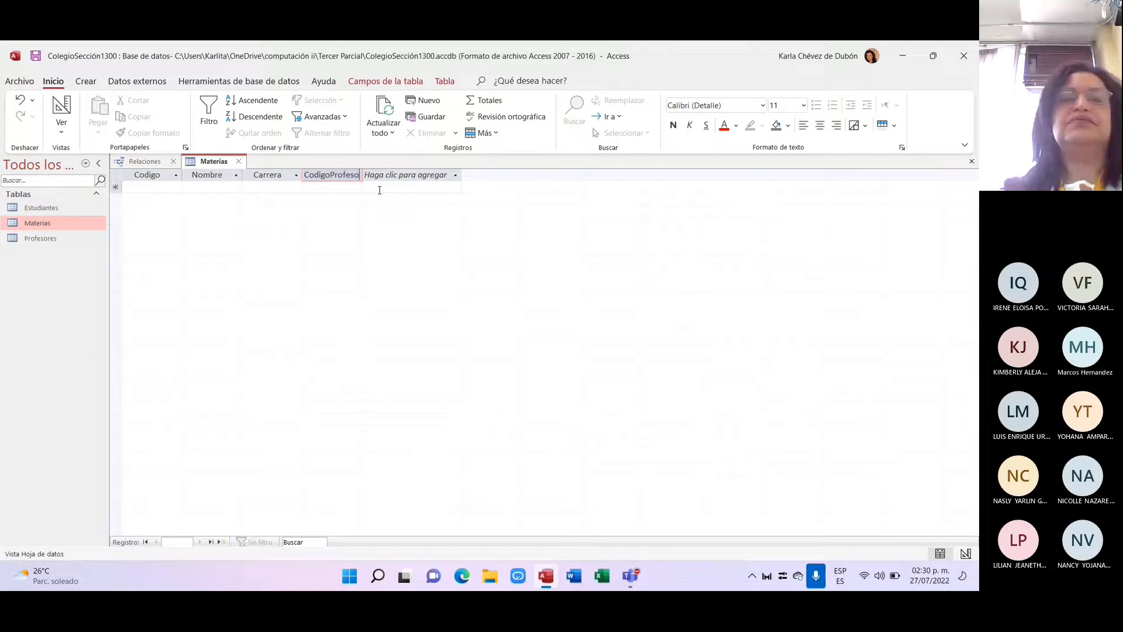
{"action": "type", "text": "r"}
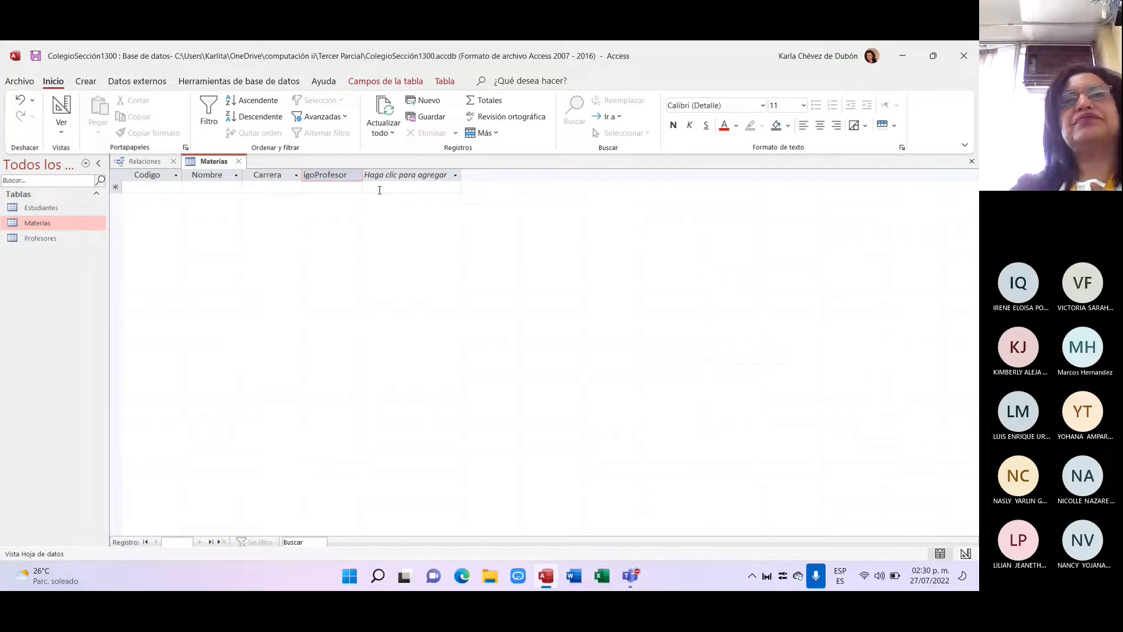
{"action": "key", "text": "Return"}
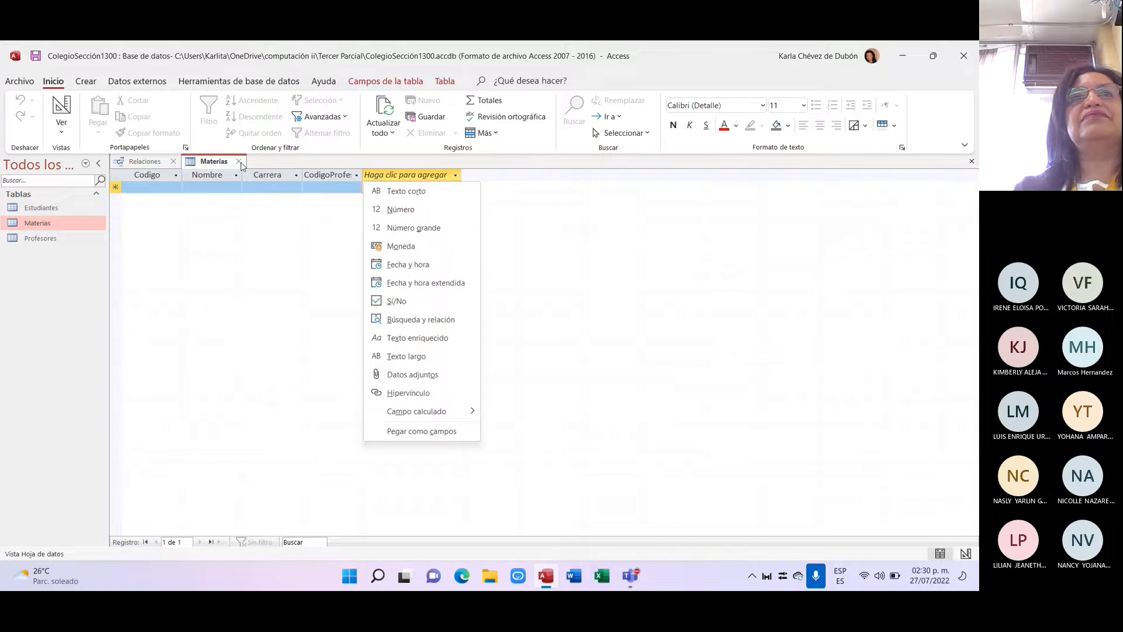
{"action": "key", "text": "Escape"}
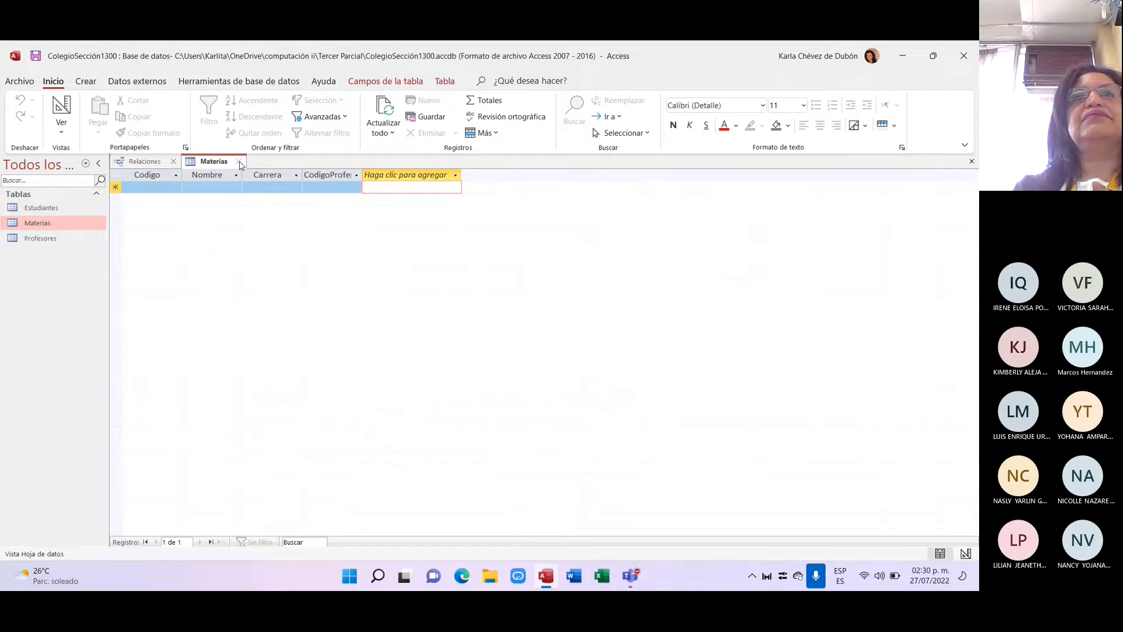
{"action": "left_click", "coordinate": [239, 162]}
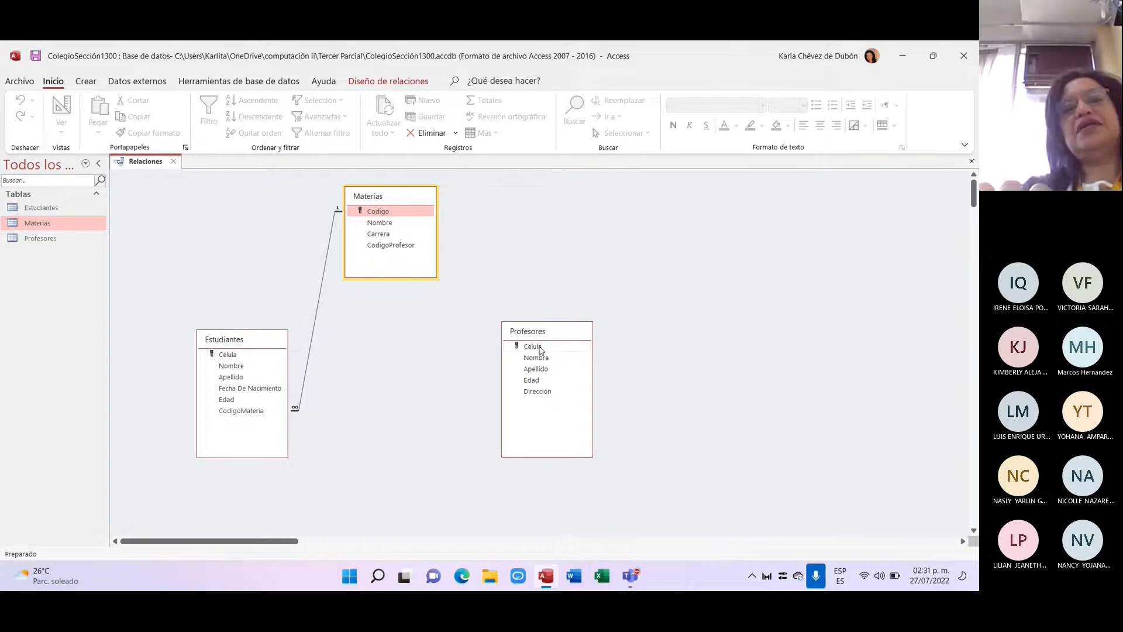
- Create a relationship from Celula in Profesores to CodigoProfesor in Materias, enforcing referential integrity
{"action": "left_click_drag", "start_coordinate": [540, 349], "coordinate": [407, 251]}
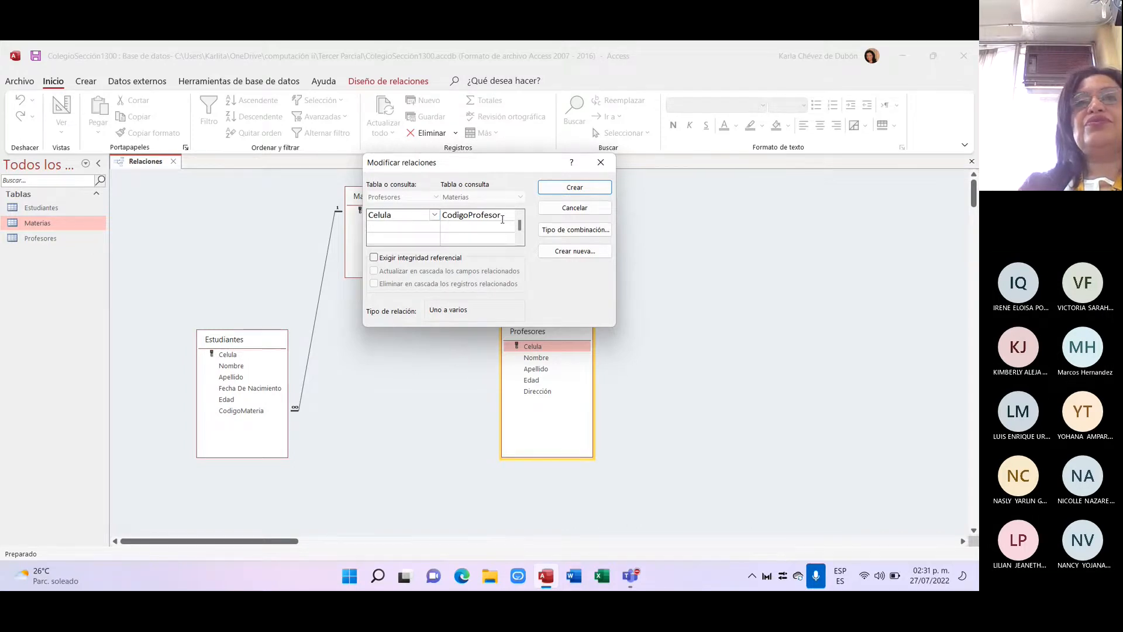
{"action": "left_click", "coordinate": [373, 258]}
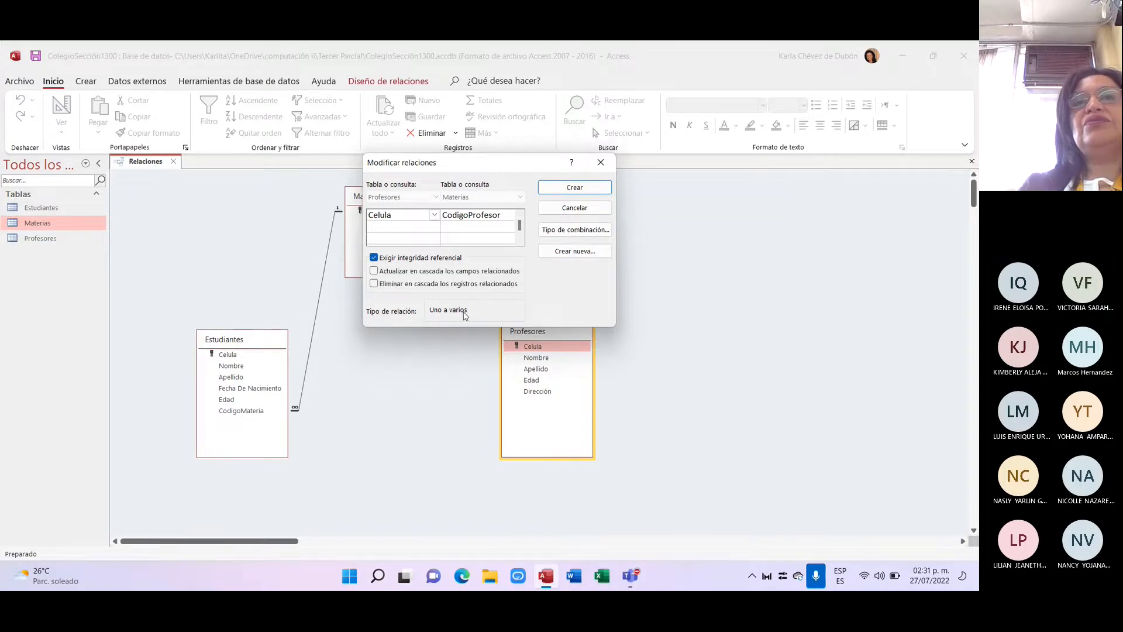
{"action": "left_click", "coordinate": [595, 188]}
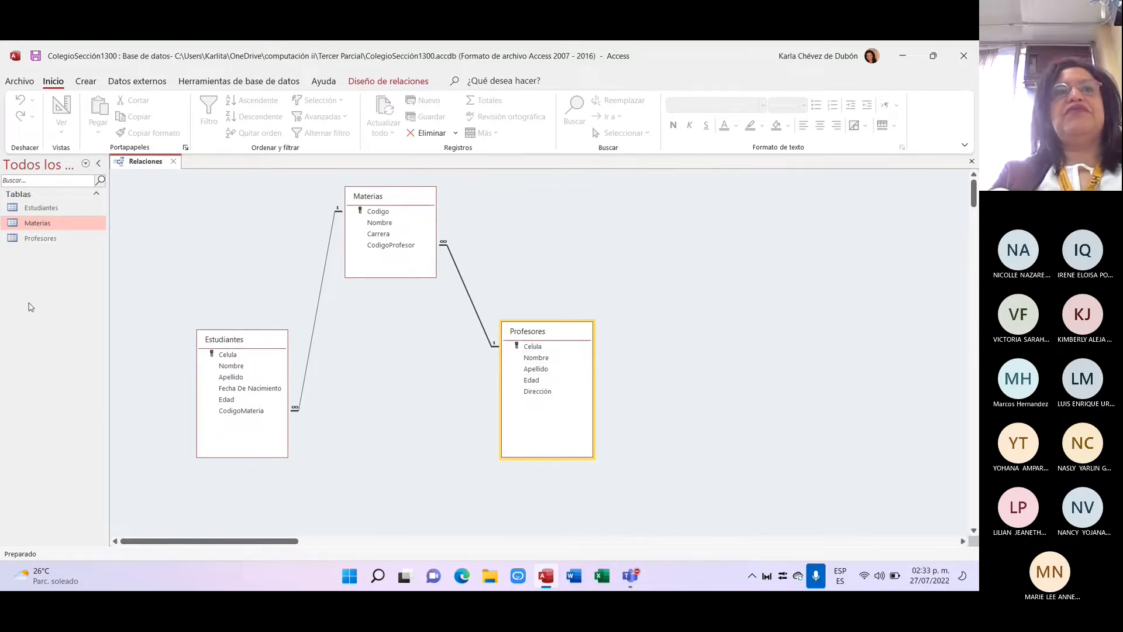
- Open the Profesores table
{"action": "double_click", "coordinate": [40, 238]}
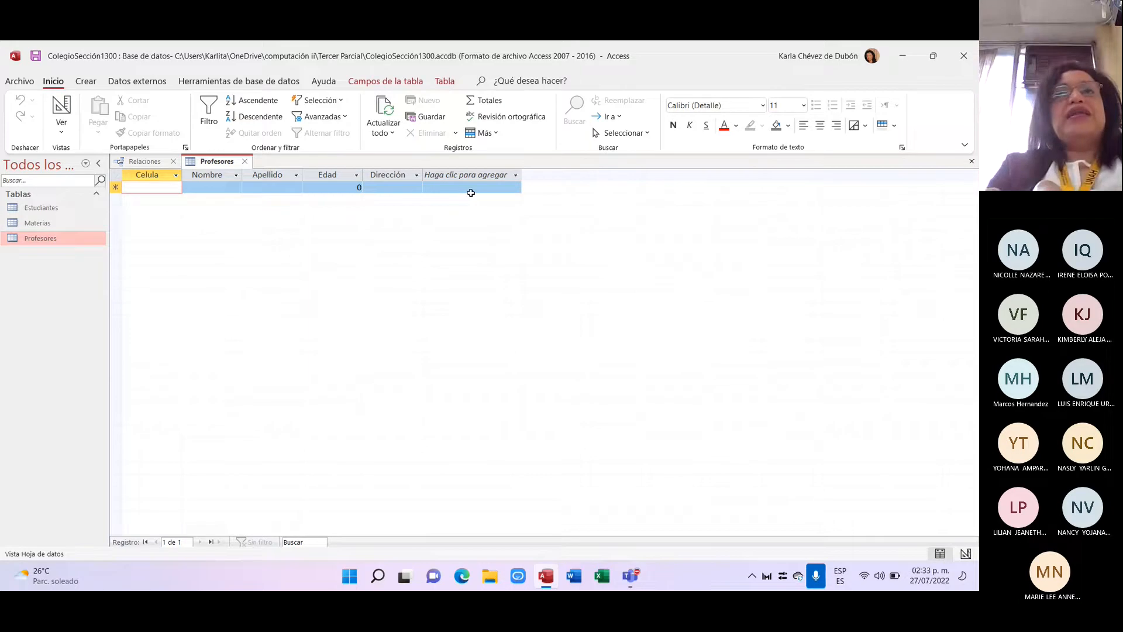
{"action": "left_click", "coordinate": [60, 130]}
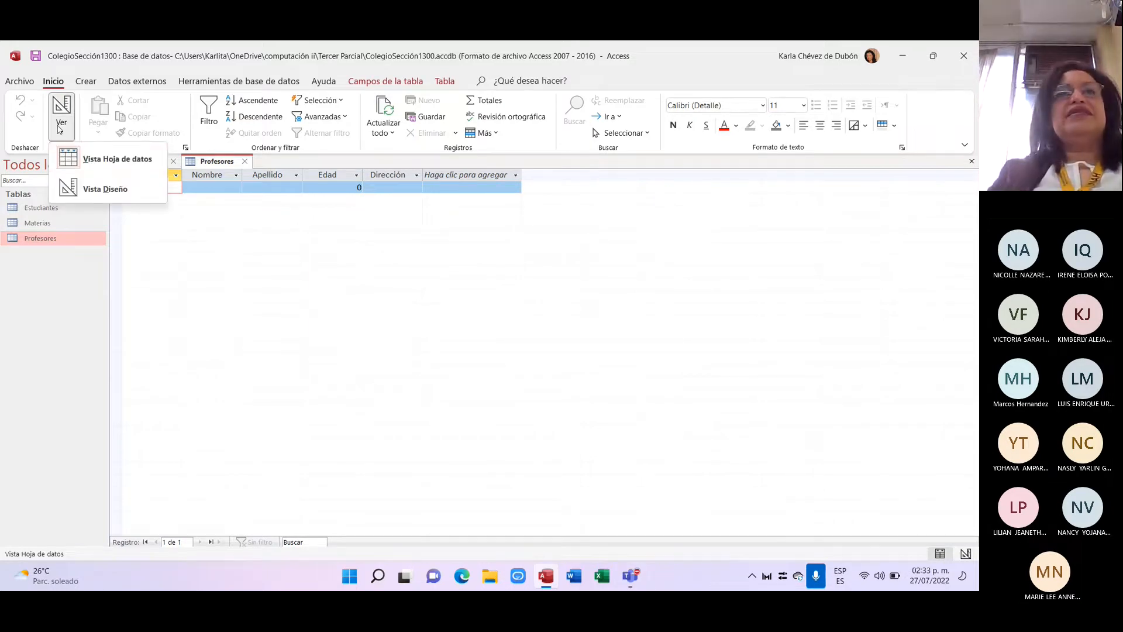
{"action": "left_click", "coordinate": [100, 189]}
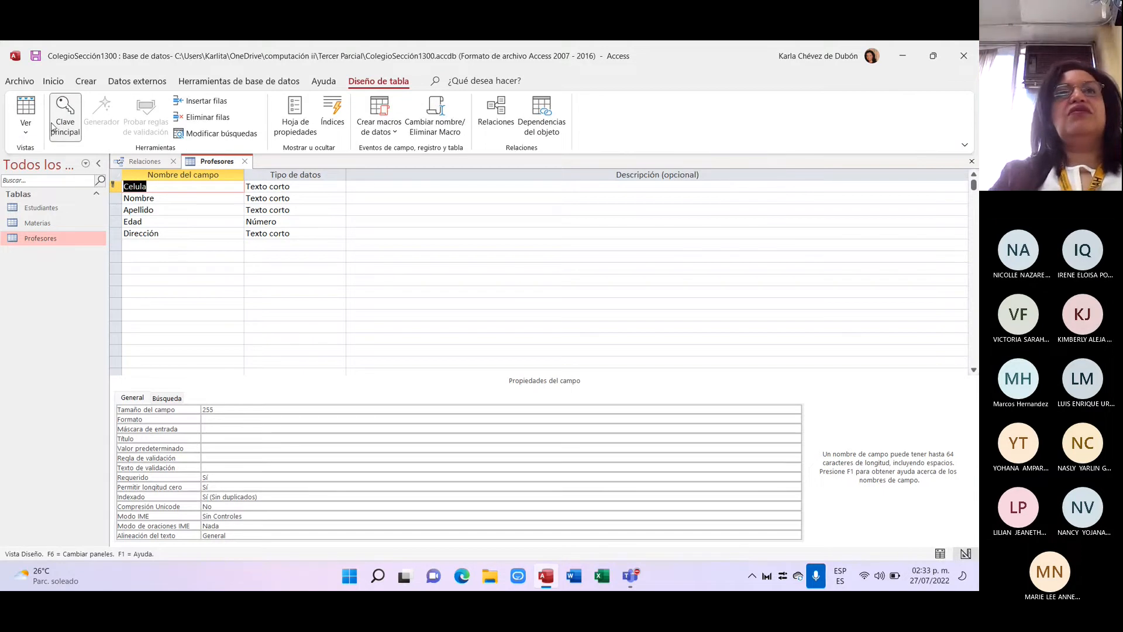
{"action": "left_click", "coordinate": [26, 124]}
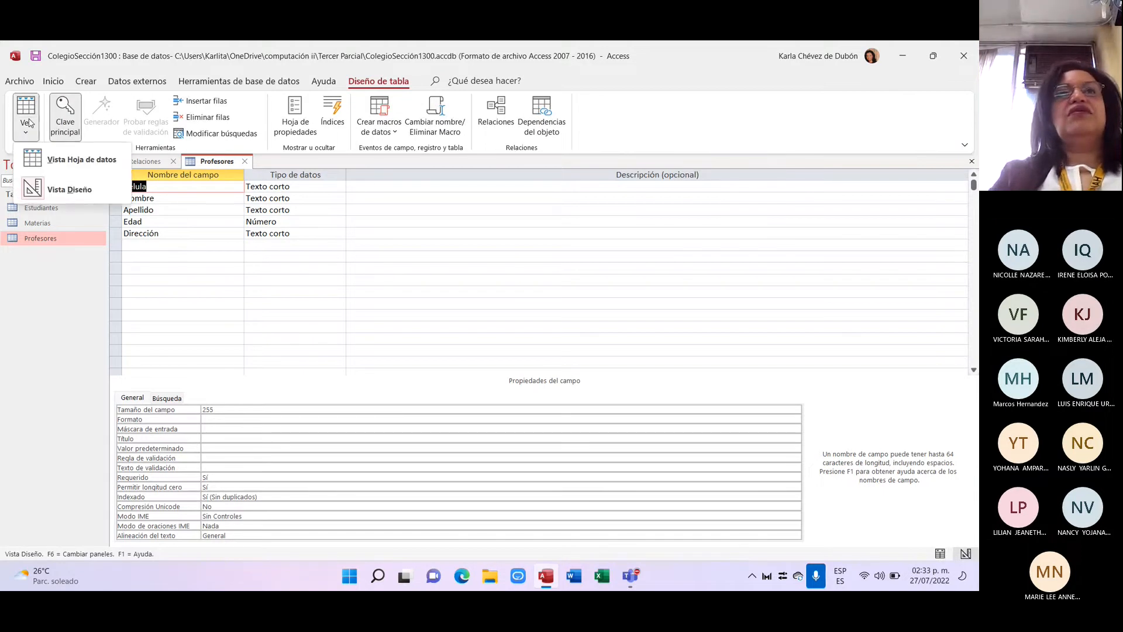
{"action": "left_click", "coordinate": [55, 160]}
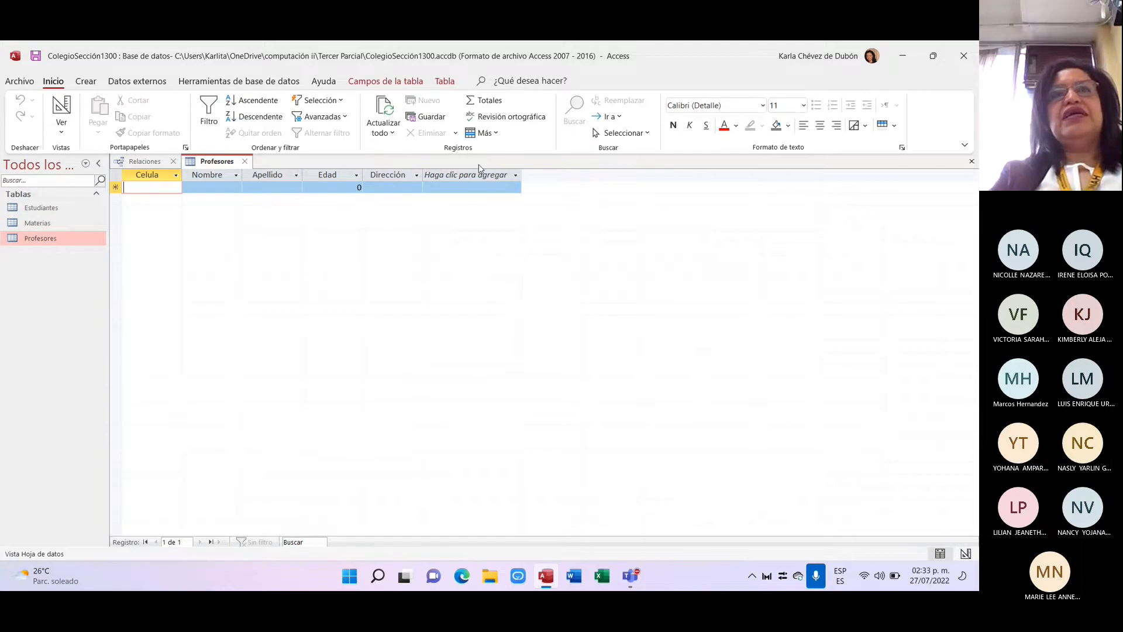
- Add a Texto corto field named CodigoEstudiante after Dirección, and close the Profesores table
{"action": "left_click", "coordinate": [502, 175]}
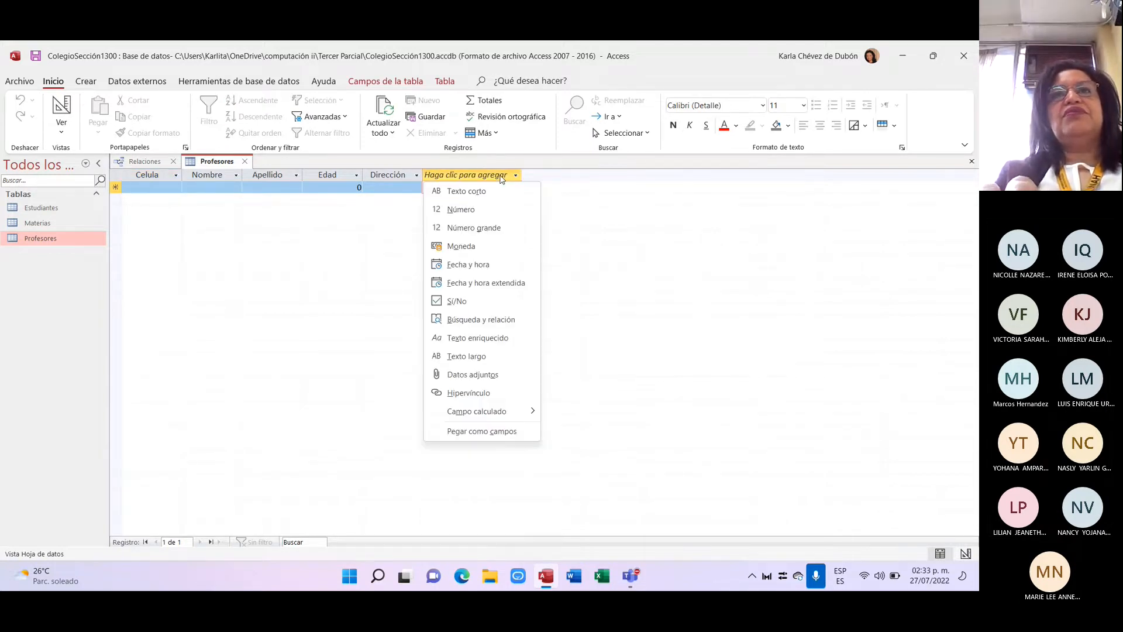
{"action": "left_click", "coordinate": [491, 193]}
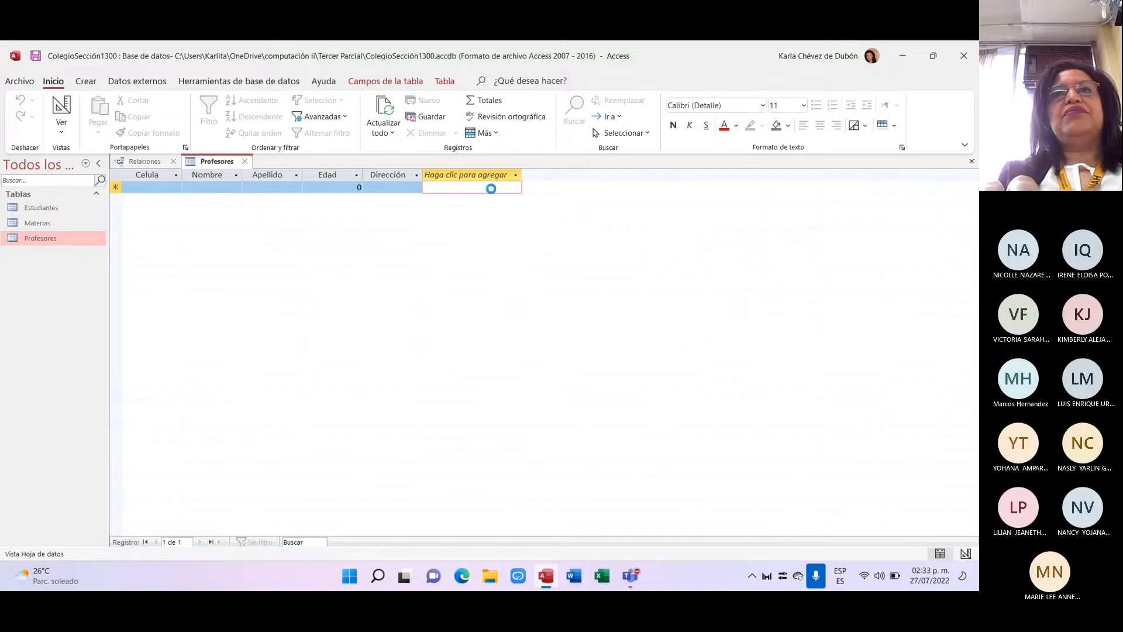
{"action": "key", "text": "Caps_Lock"}
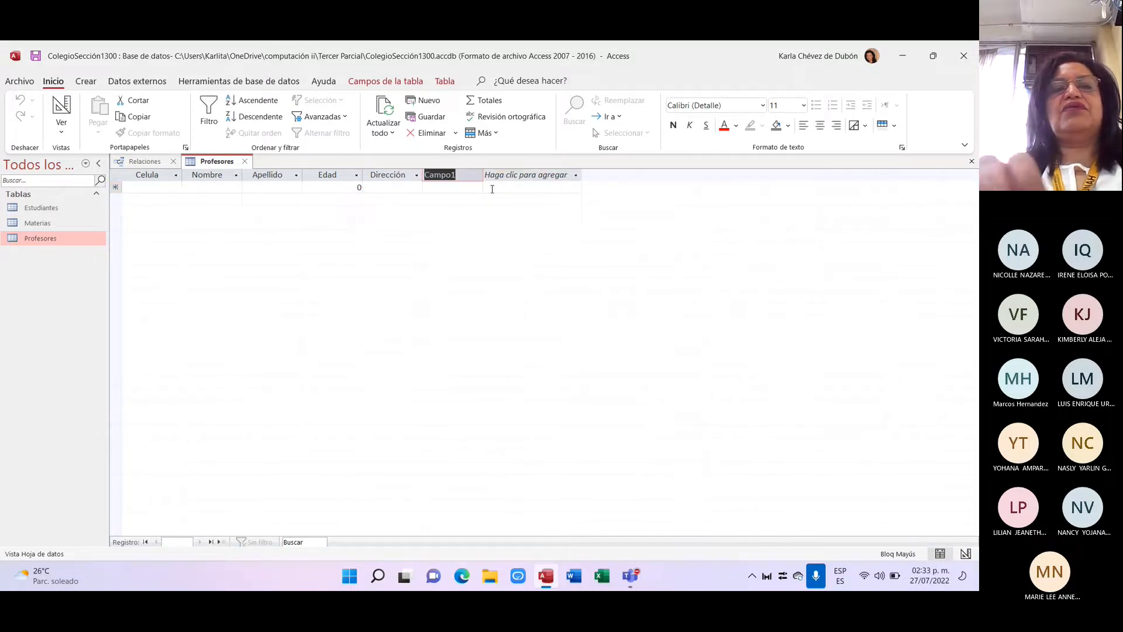
{"action": "type", "text": "C"}
{"action": "key", "text": "Caps_Lock"}
{"action": "type", "text": "od"}
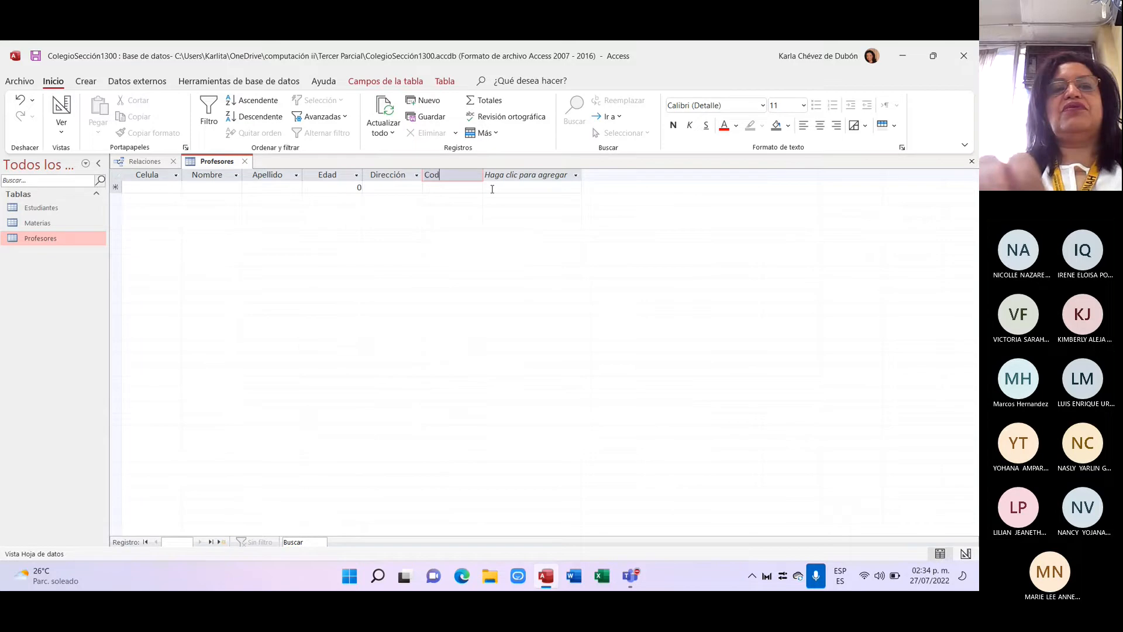
{"action": "type", "text": "igo"}
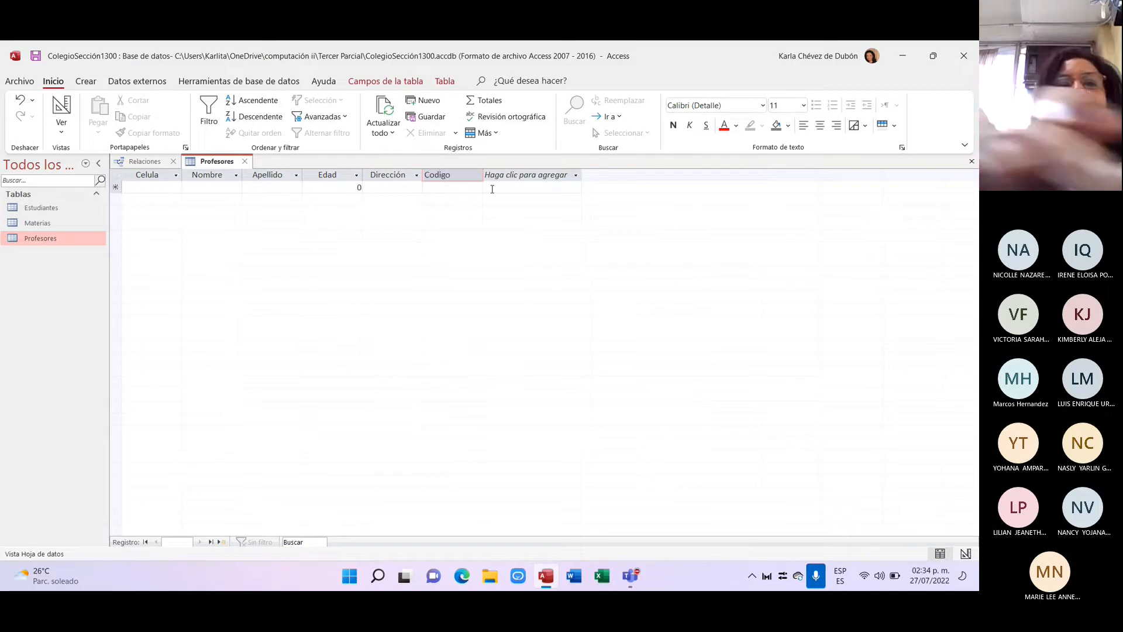
{"action": "key", "text": "Caps_Lock"}
{"action": "type", "text": "E"}
{"action": "key", "text": "Caps_Lock"}
{"action": "type", "text": "stu"}
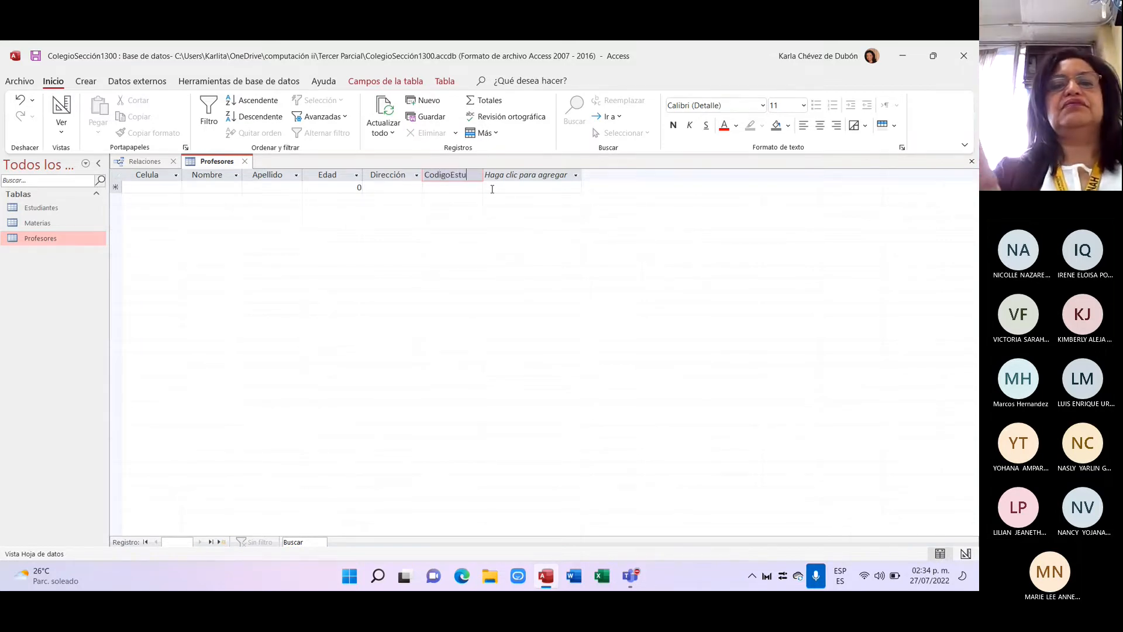
{"action": "type", "text": "diante"}
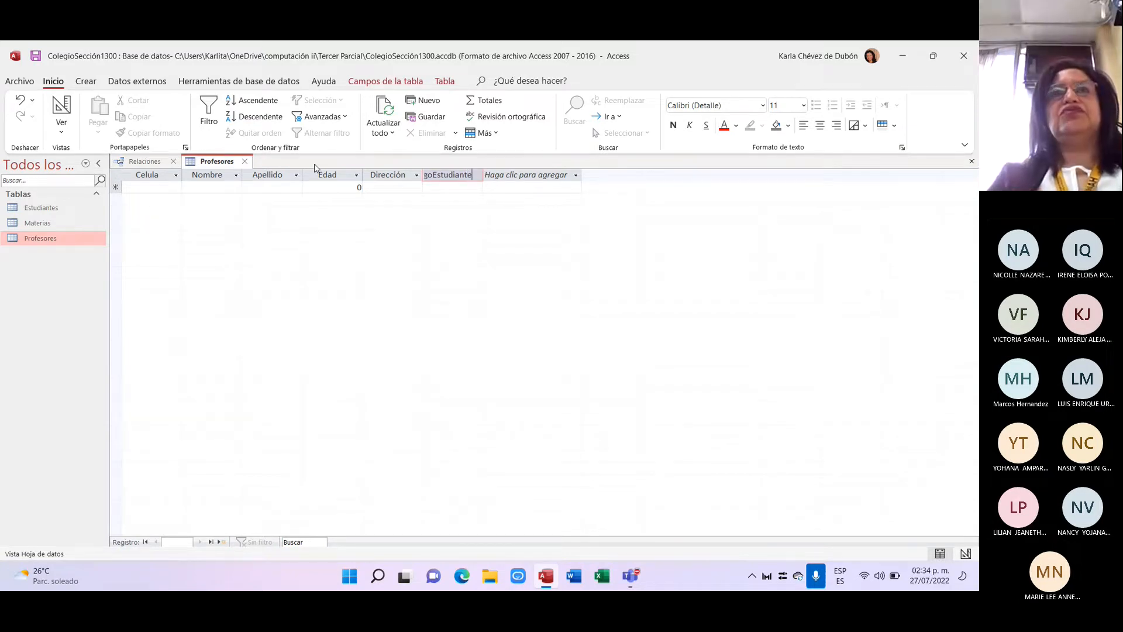
{"action": "left_click", "coordinate": [245, 162]}
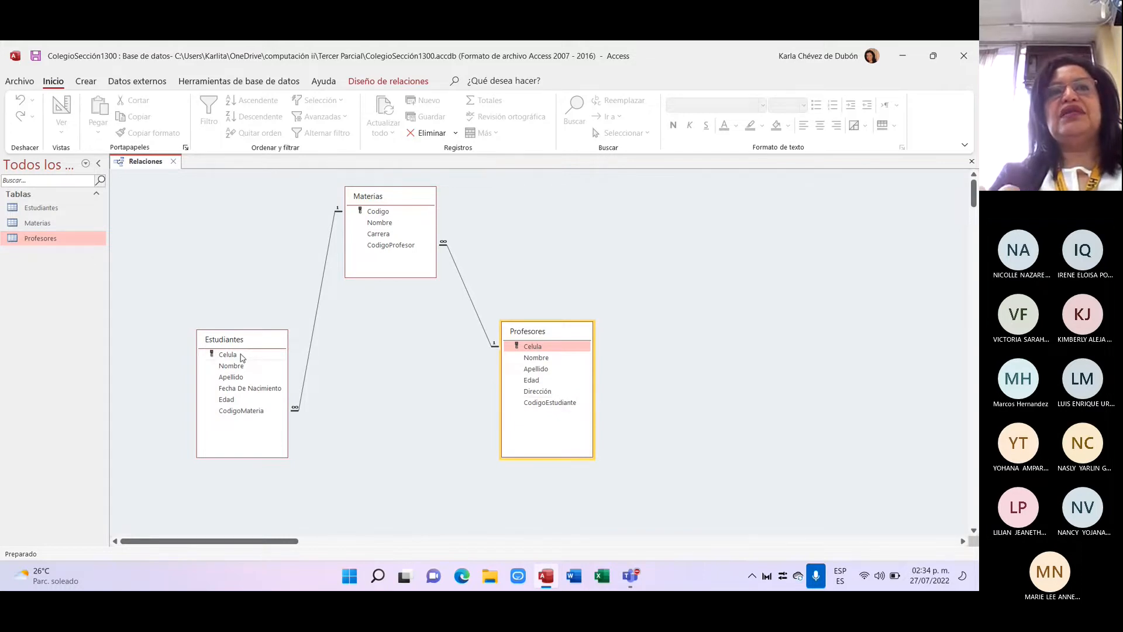
- Create a relationship from Celula in Estudiantes to CodigoEstudiante in Profesores, enforcing referential integrity
{"action": "left_click_drag", "start_coordinate": [241, 356], "coordinate": [543, 407]}
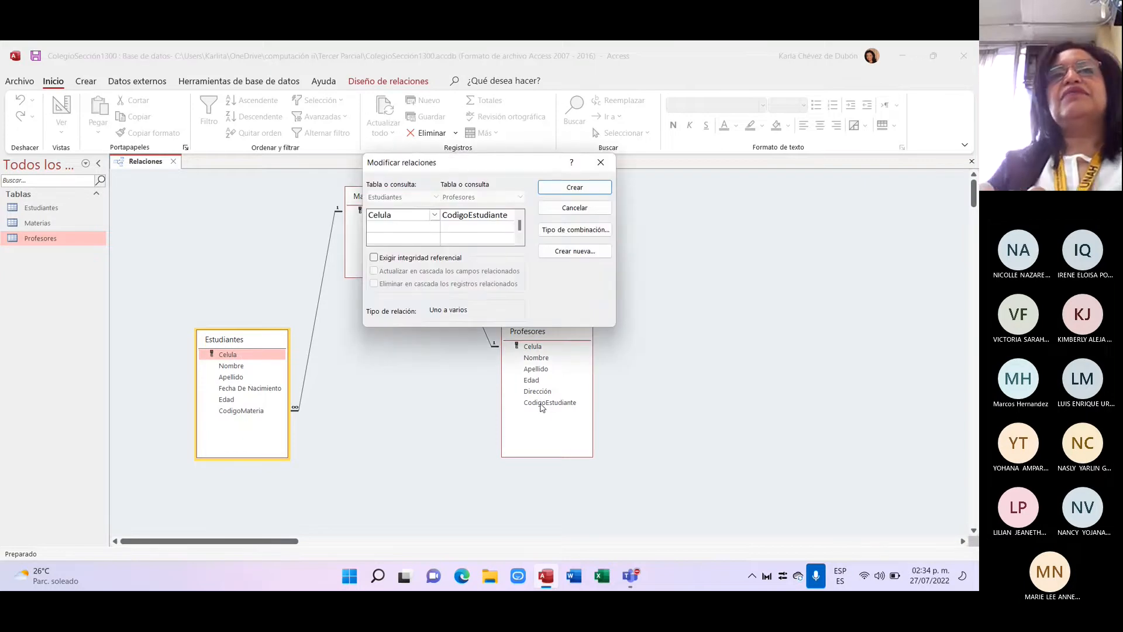
{"action": "left_click", "coordinate": [375, 259]}
{"action": "left_click", "coordinate": [594, 187]}
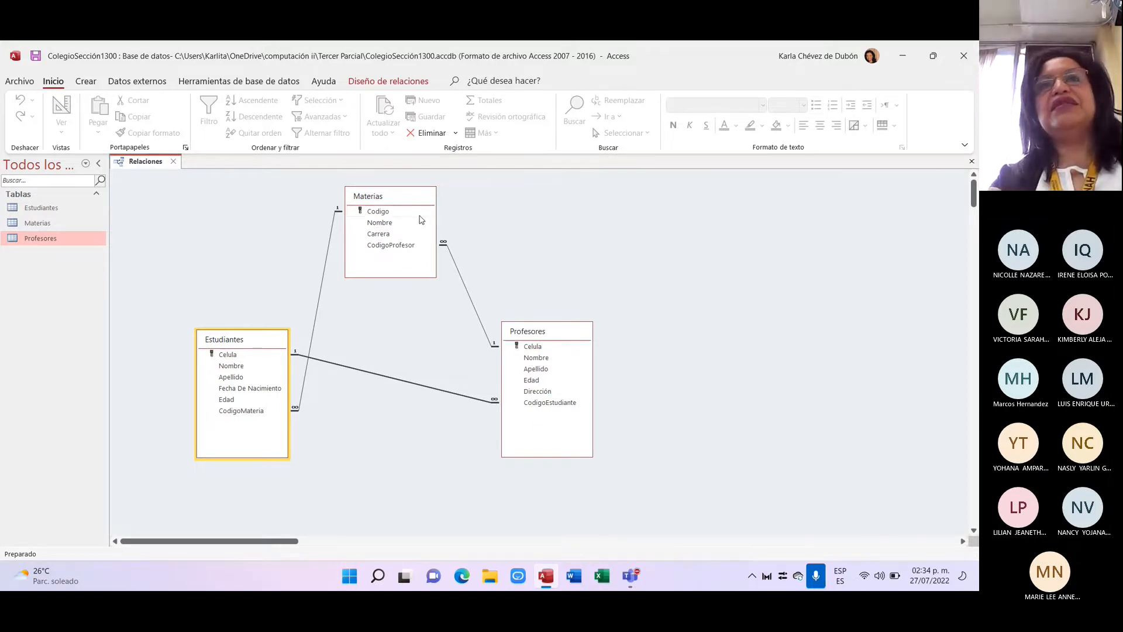
- Delete the relationship between Materias and Profesores from the database permanently
{"action": "left_click", "coordinate": [458, 276]}
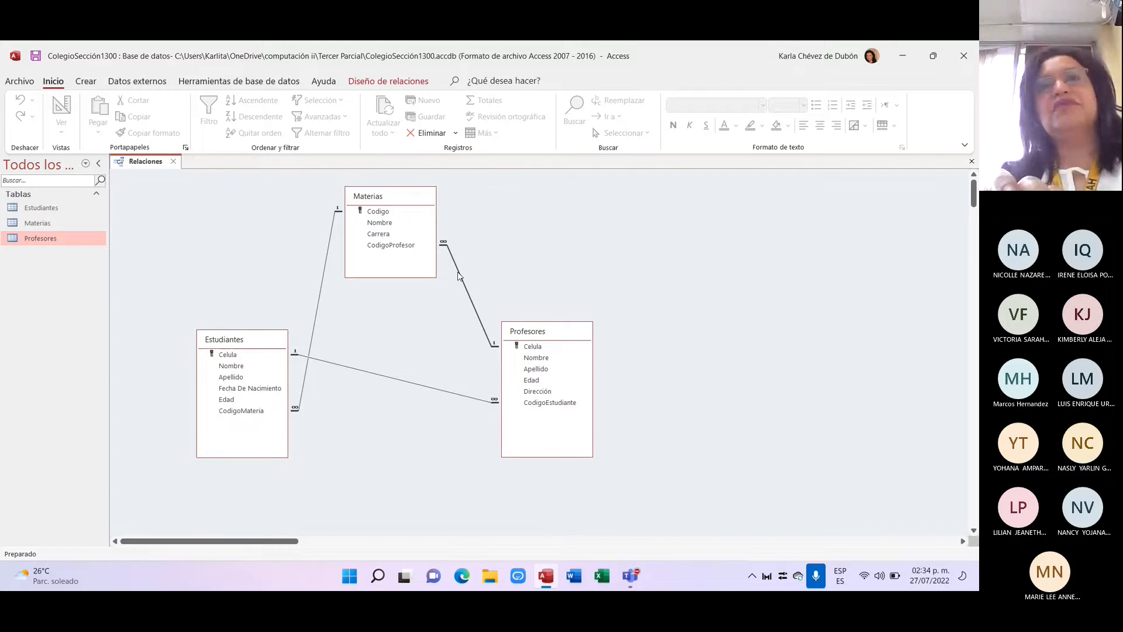
{"action": "right_click", "coordinate": [458, 276]}
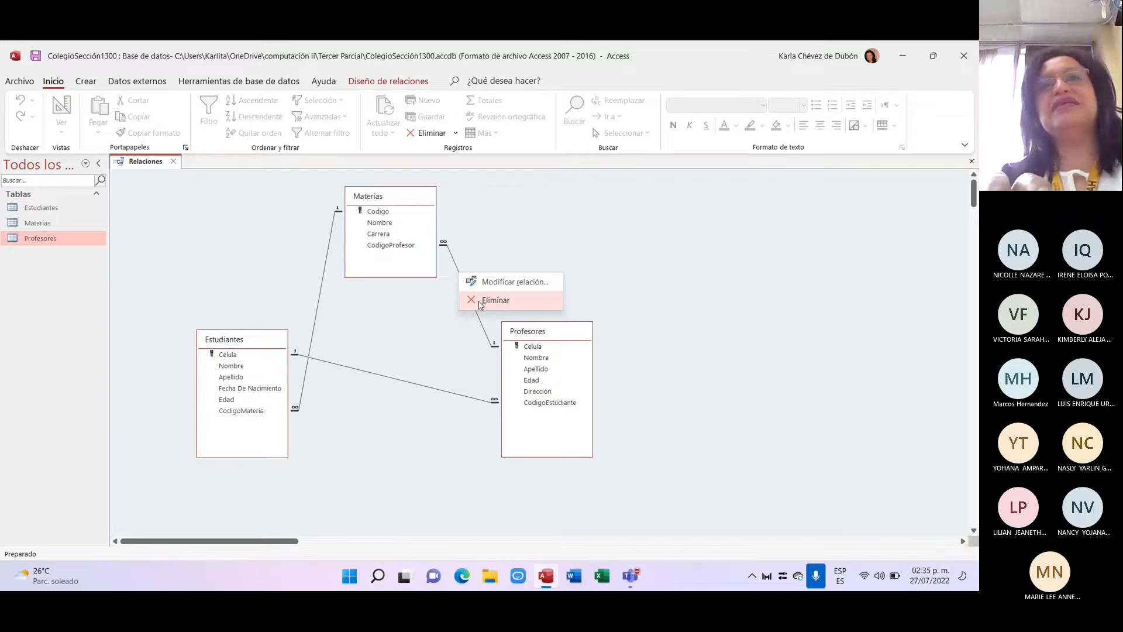
{"action": "left_click", "coordinate": [480, 301]}
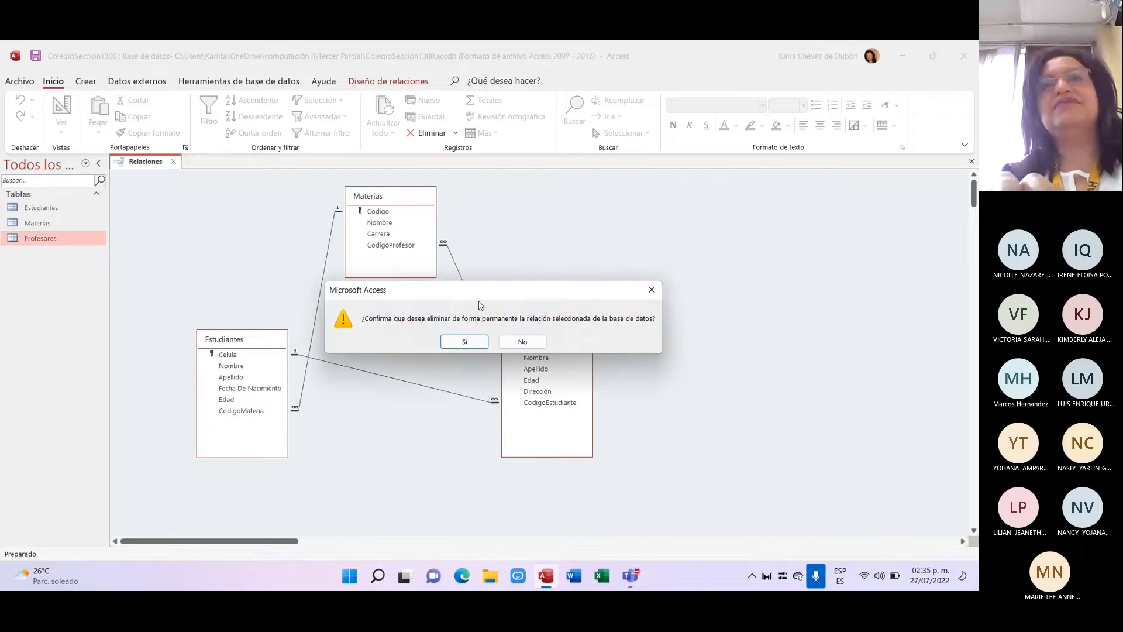
{"action": "left_click", "coordinate": [474, 343]}
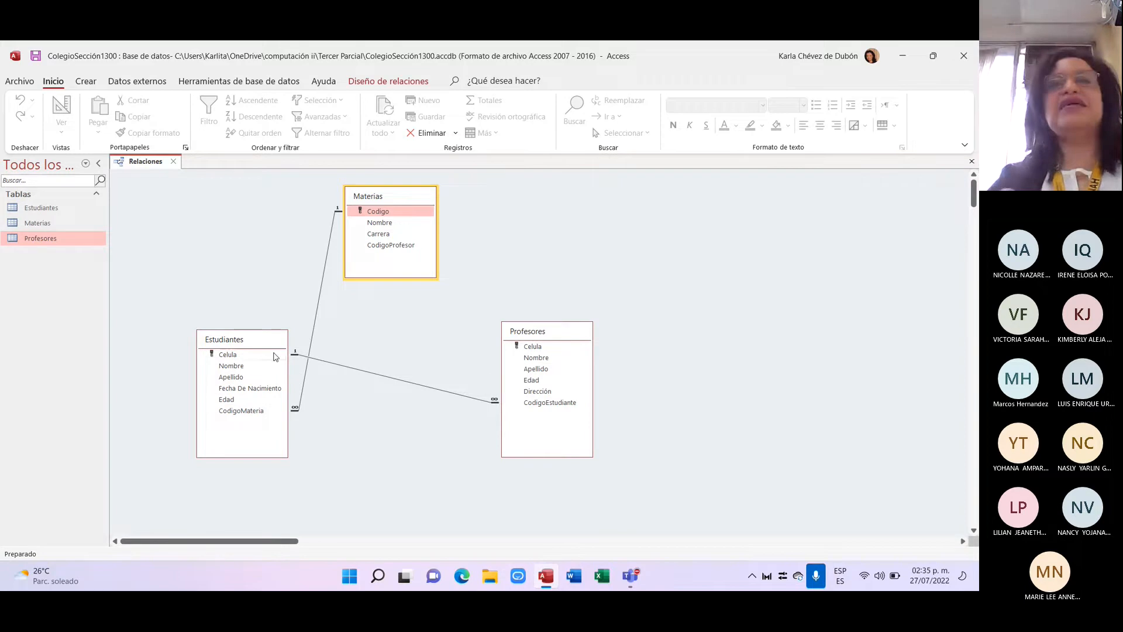
- Delete the relationship between Estudiantes and Profesores from the database permanently
{"action": "left_click", "coordinate": [342, 369]}
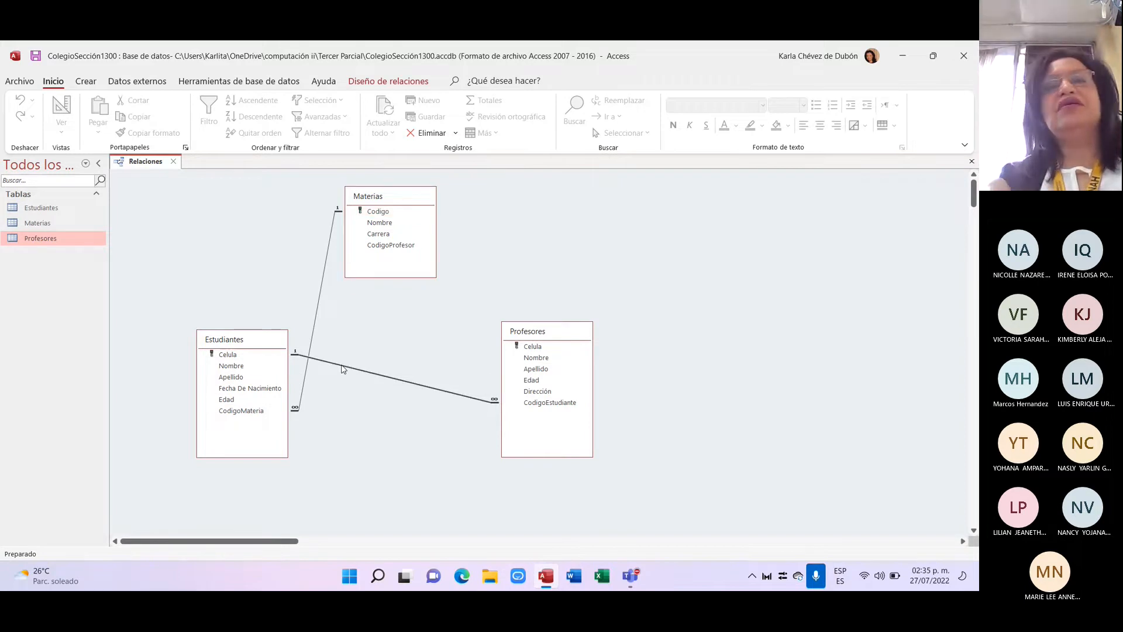
{"action": "right_click", "coordinate": [342, 369]}
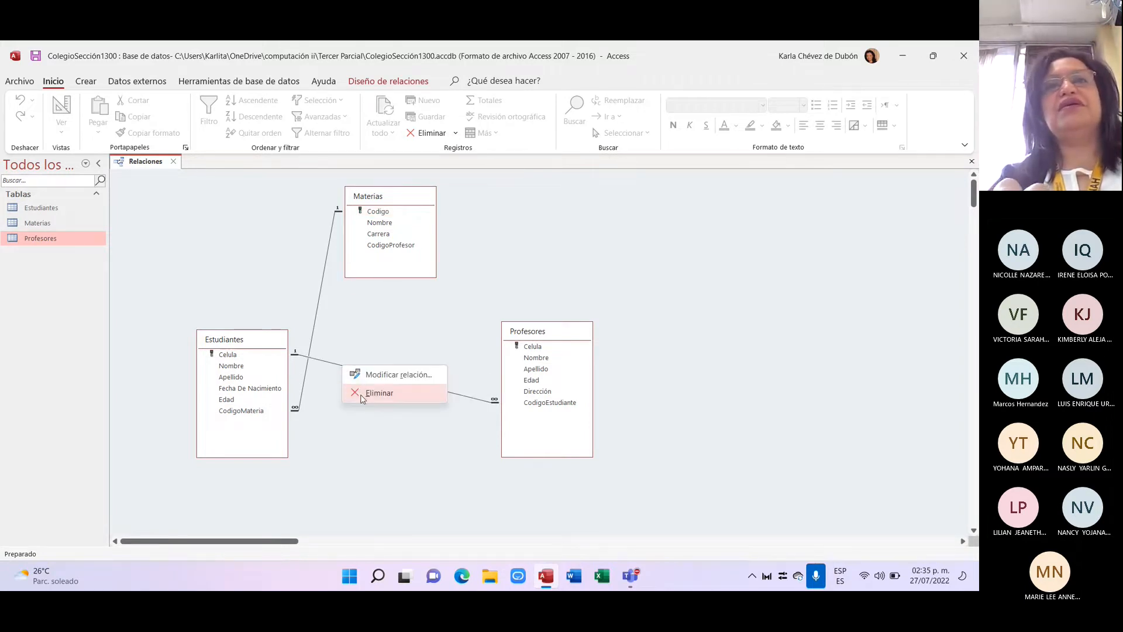
{"action": "left_click", "coordinate": [361, 396]}
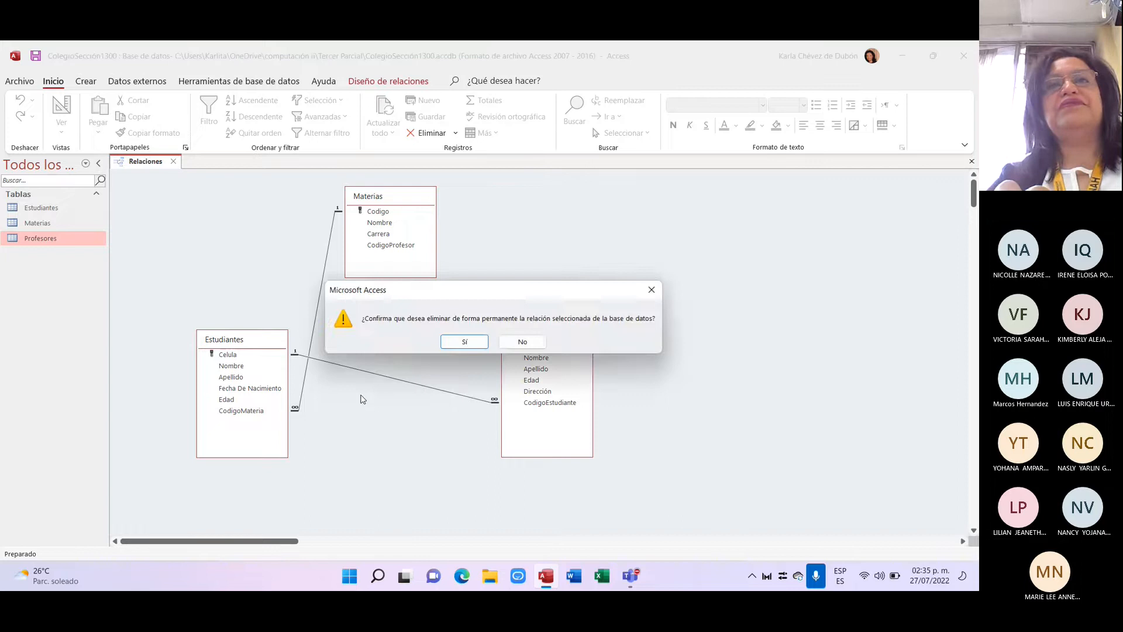
{"action": "left_click", "coordinate": [477, 345]}
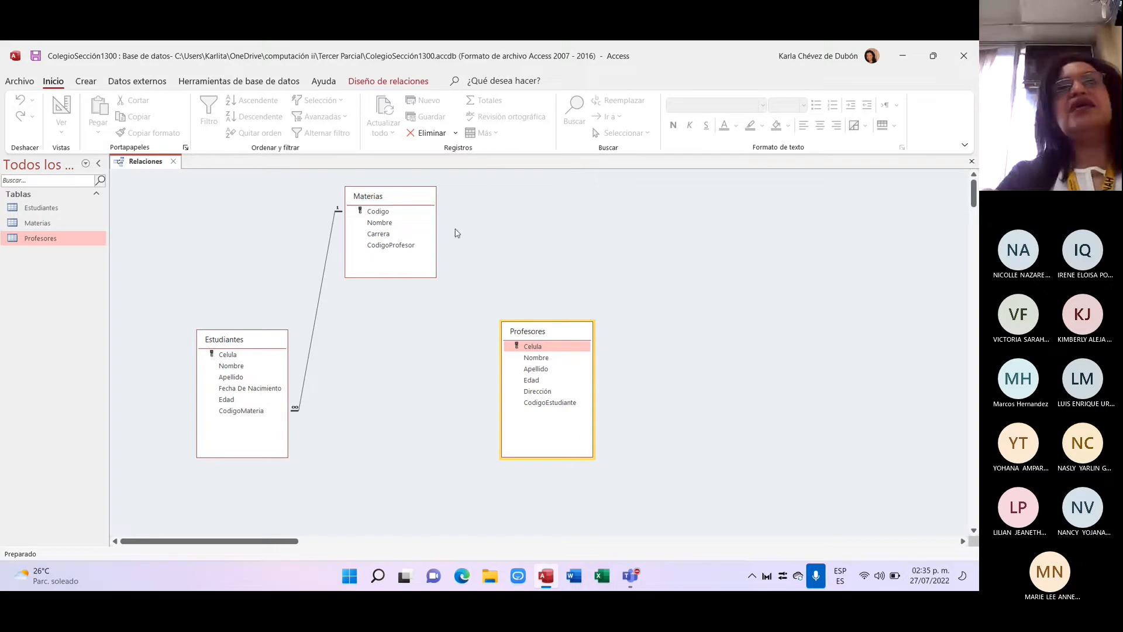
- Add a Texto corto field named CodigoMateria after CodigoEstudiante in the Profesores table, and close the table
{"action": "left_click", "coordinate": [70, 241]}
{"action": "double_click", "coordinate": [70, 240]}
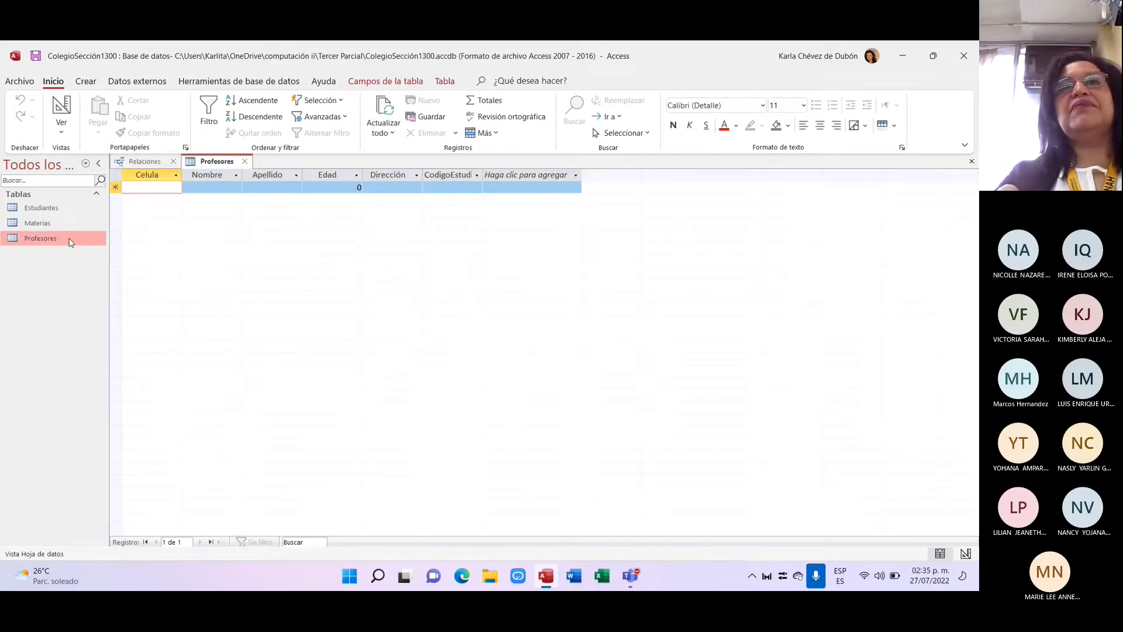
{"action": "left_click", "coordinate": [511, 178]}
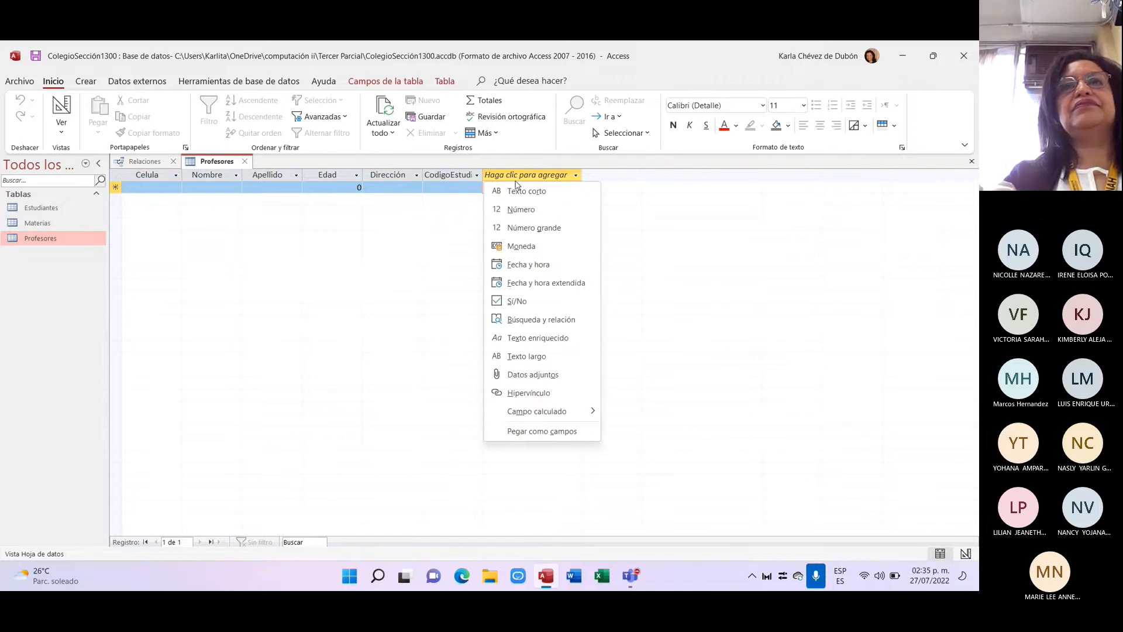
{"action": "left_click", "coordinate": [516, 191]}
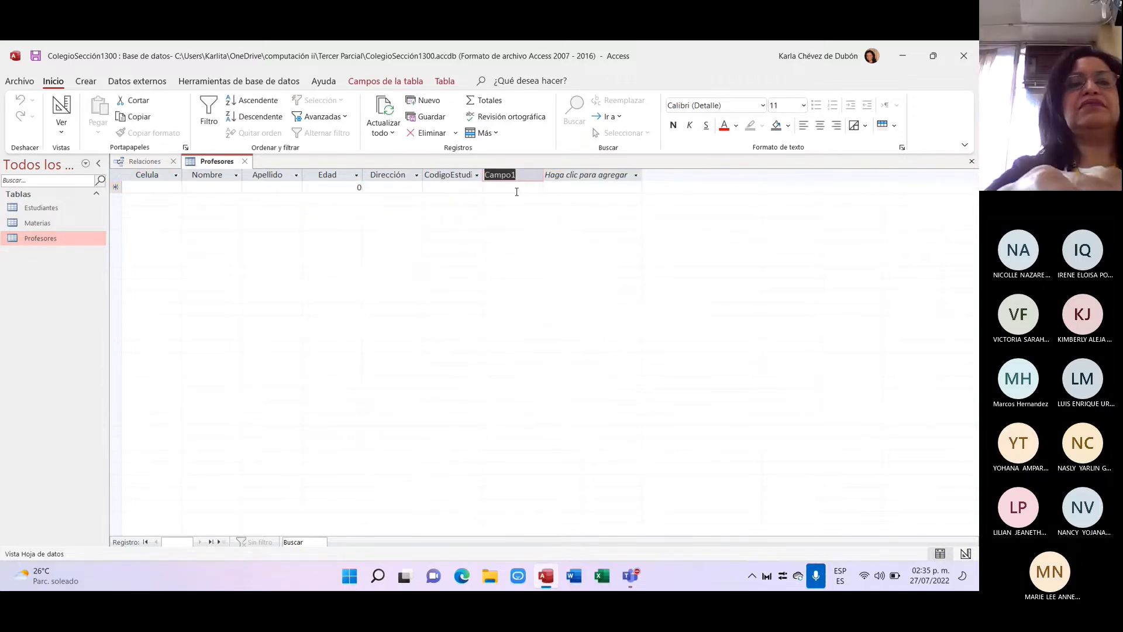
{"action": "type", "text": "Codi"}
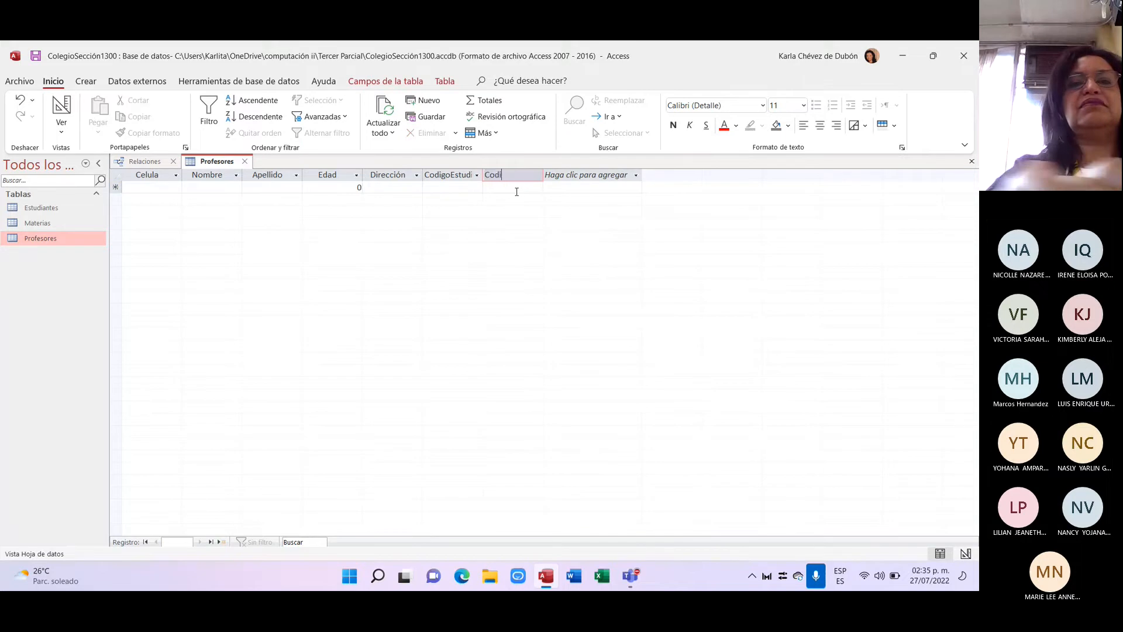
{"action": "type", "text": "go de"}
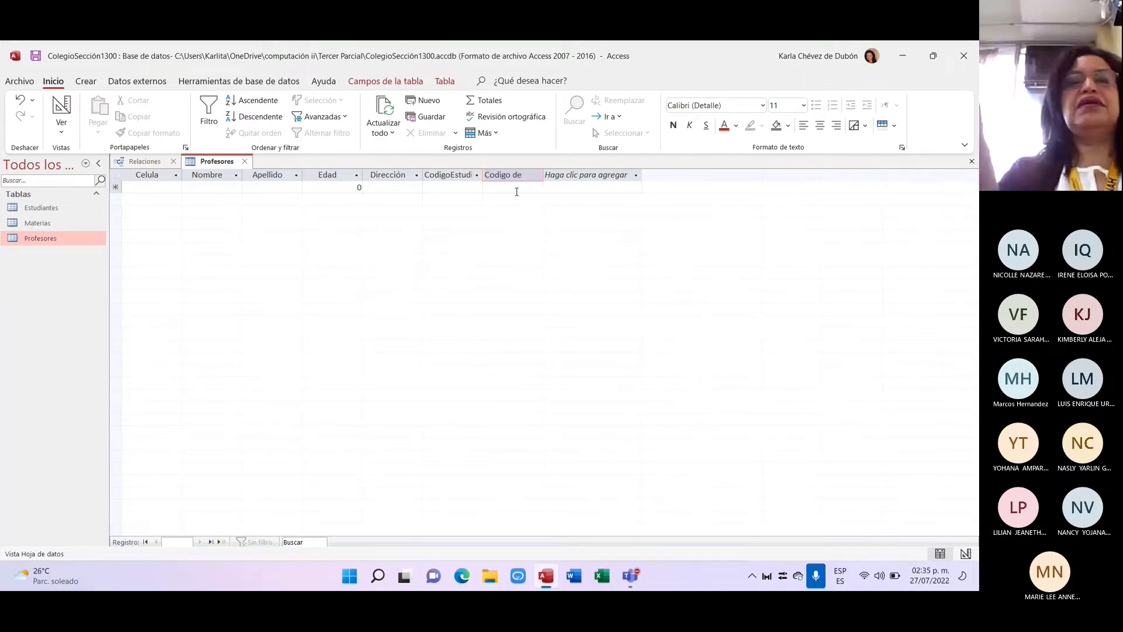
{"action": "key", "text": "BackSpace"}
{"action": "key", "text": "BackSpace"}
{"action": "key", "text": "BackSpace"}
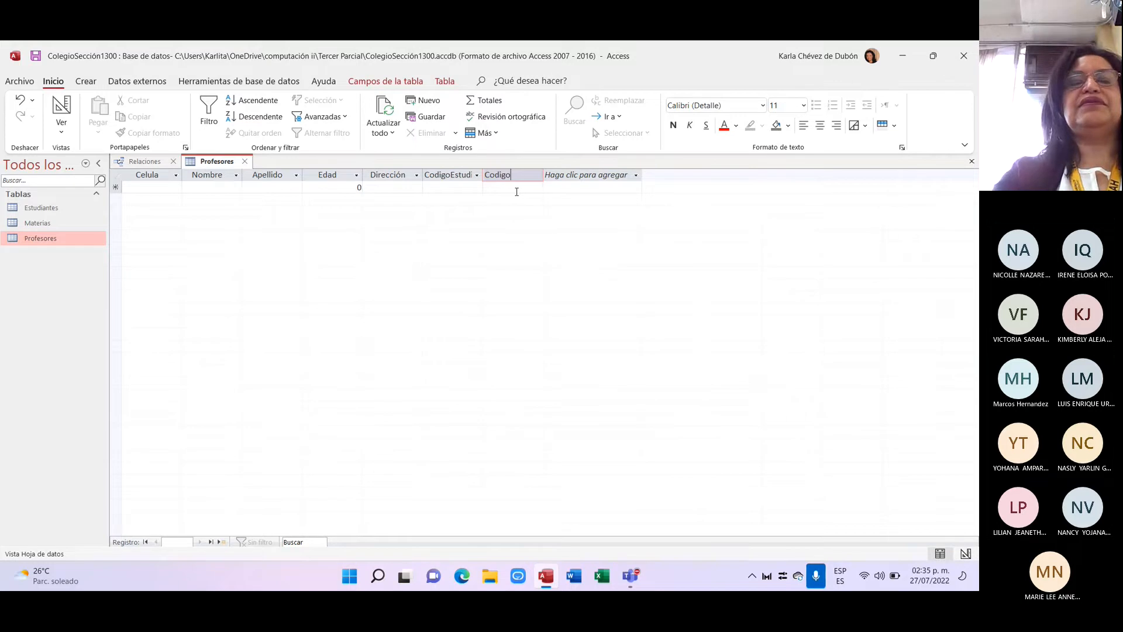
{"action": "type", "text": "Materia"}
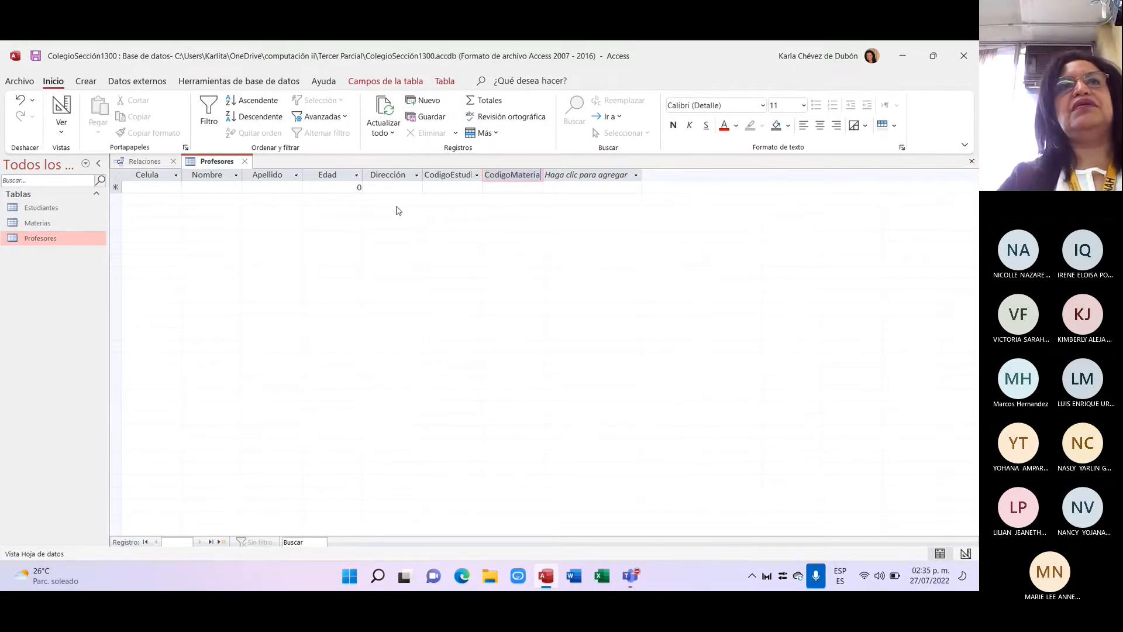
{"action": "left_click", "coordinate": [245, 162]}
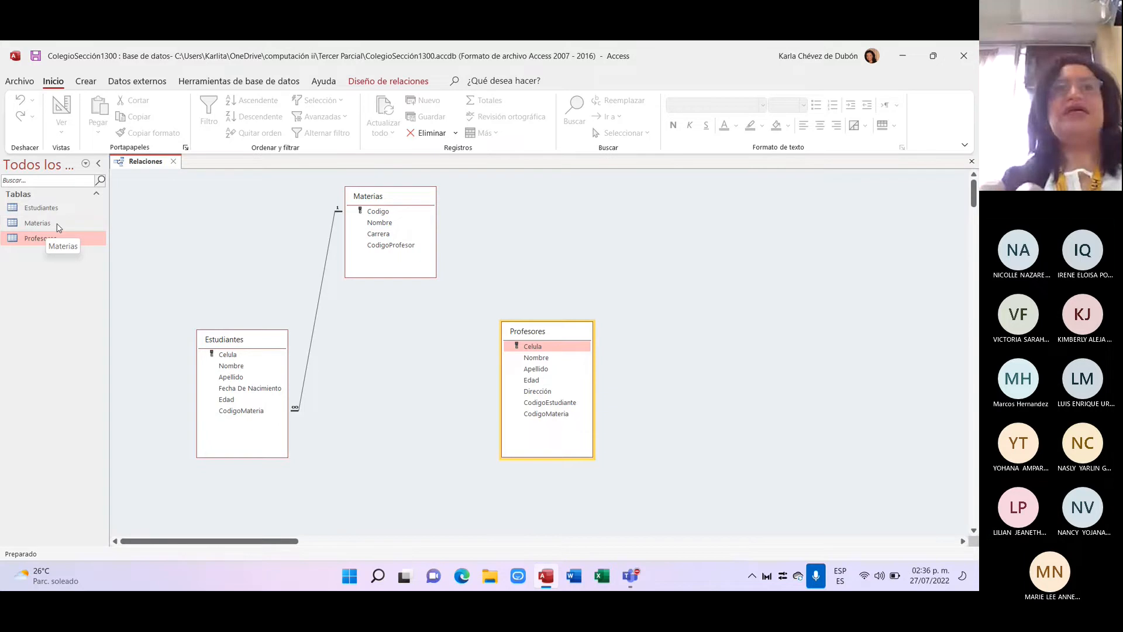
- Delete the CodigoProfesor field from the Materias table in design view, and close the table with its changes saved
{"action": "left_click", "coordinate": [35, 224]}
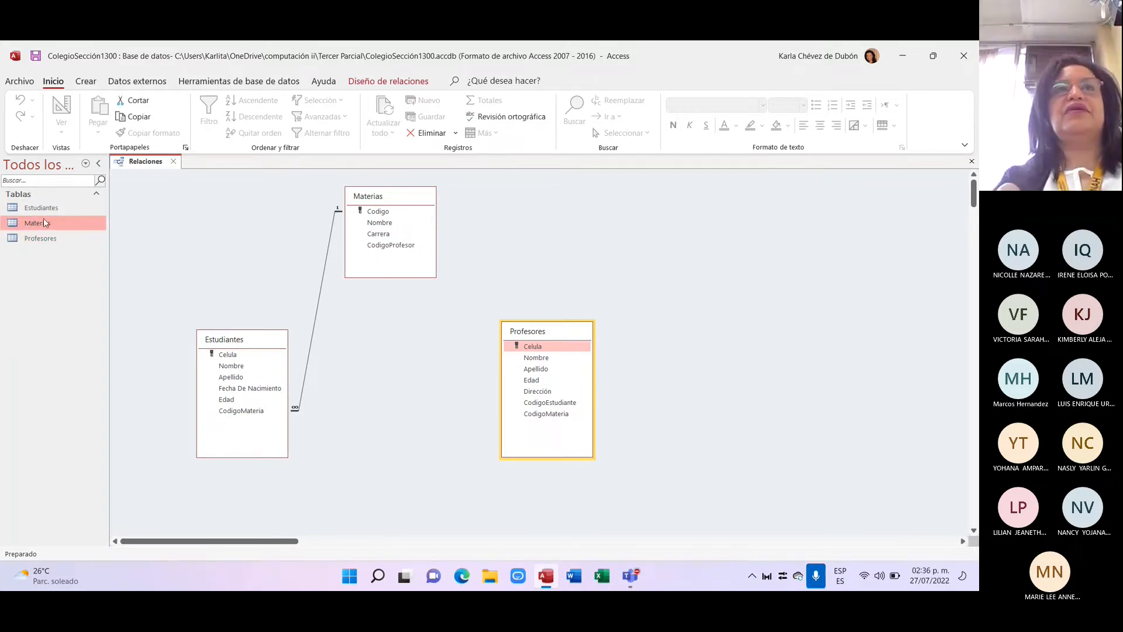
{"action": "right_click", "coordinate": [45, 221]}
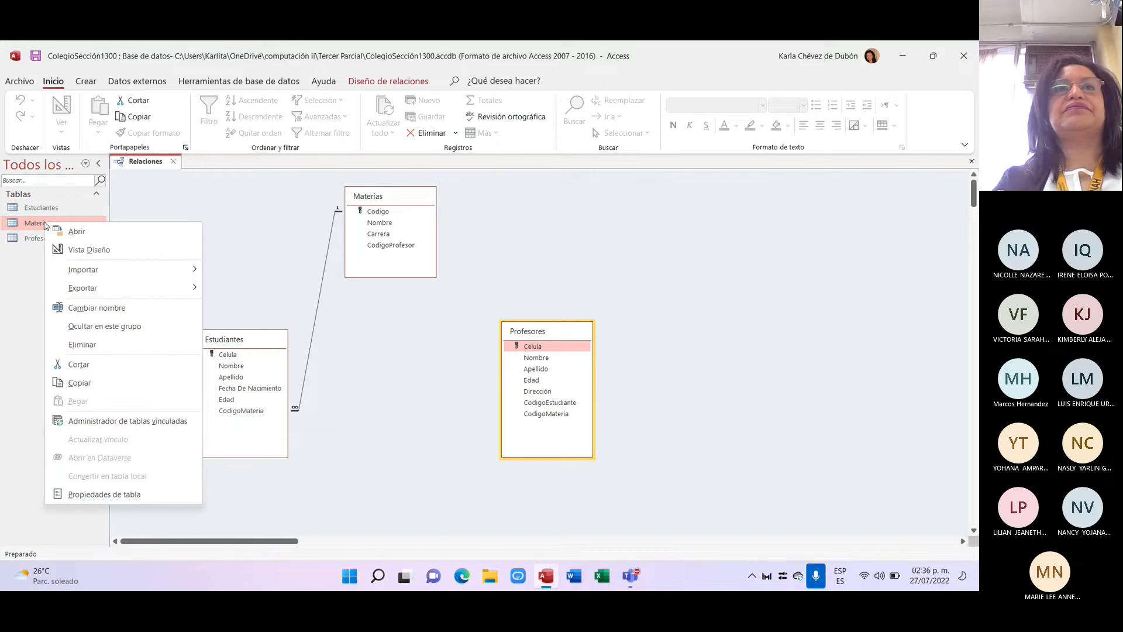
{"action": "left_click", "coordinate": [63, 249]}
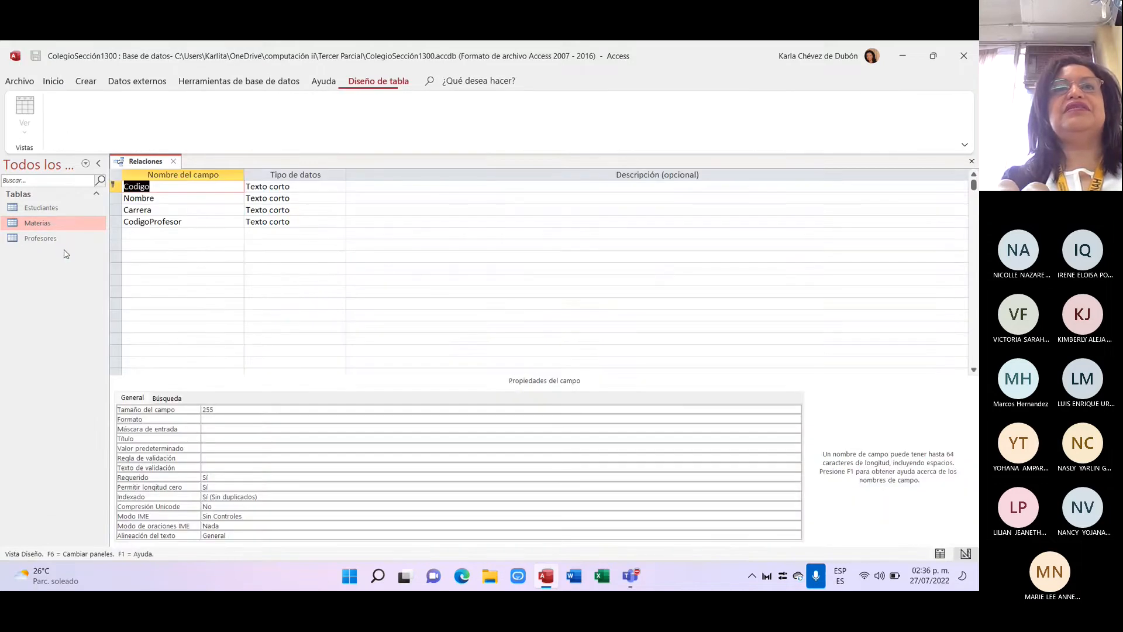
{"action": "left_click", "coordinate": [117, 221]}
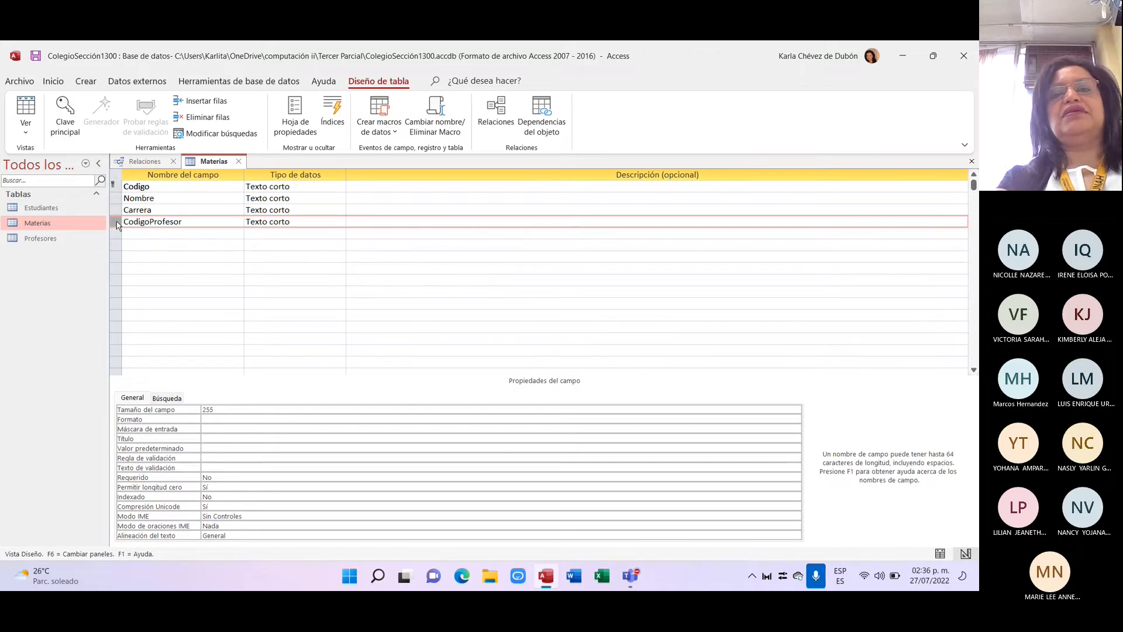
{"action": "right_click", "coordinate": [117, 225]}
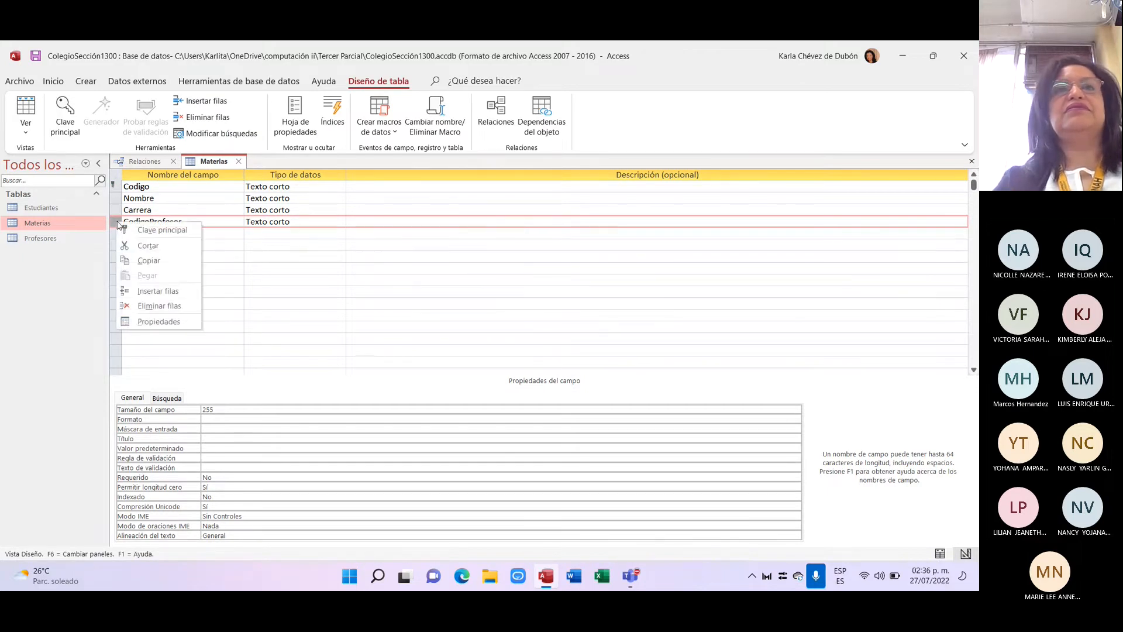
{"action": "left_click", "coordinate": [143, 305]}
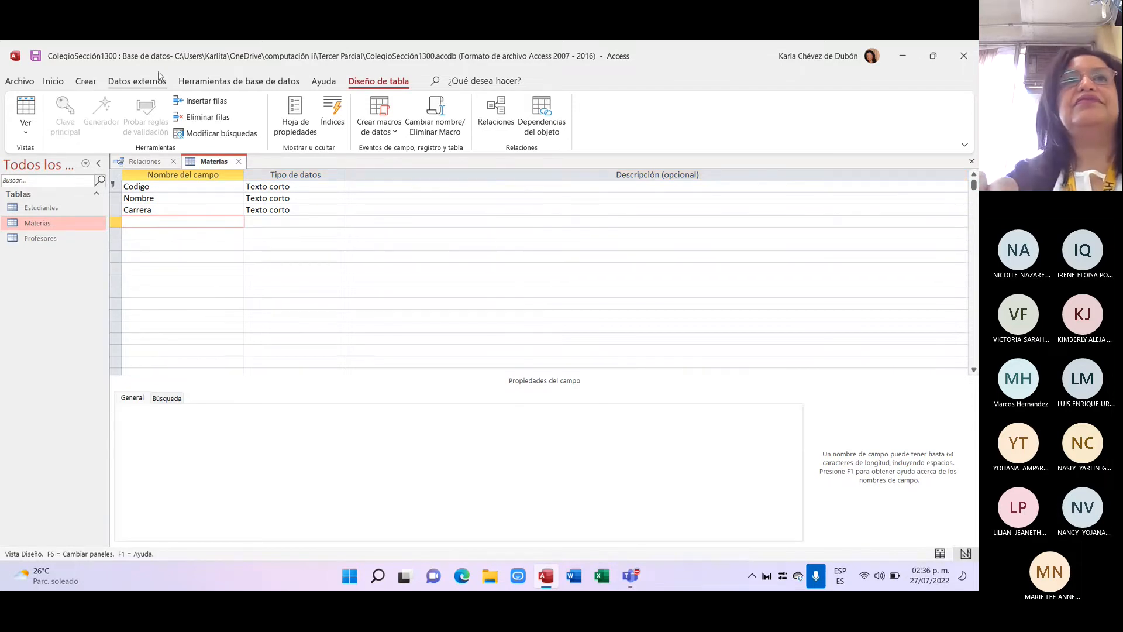
{"action": "left_click", "coordinate": [239, 161]}
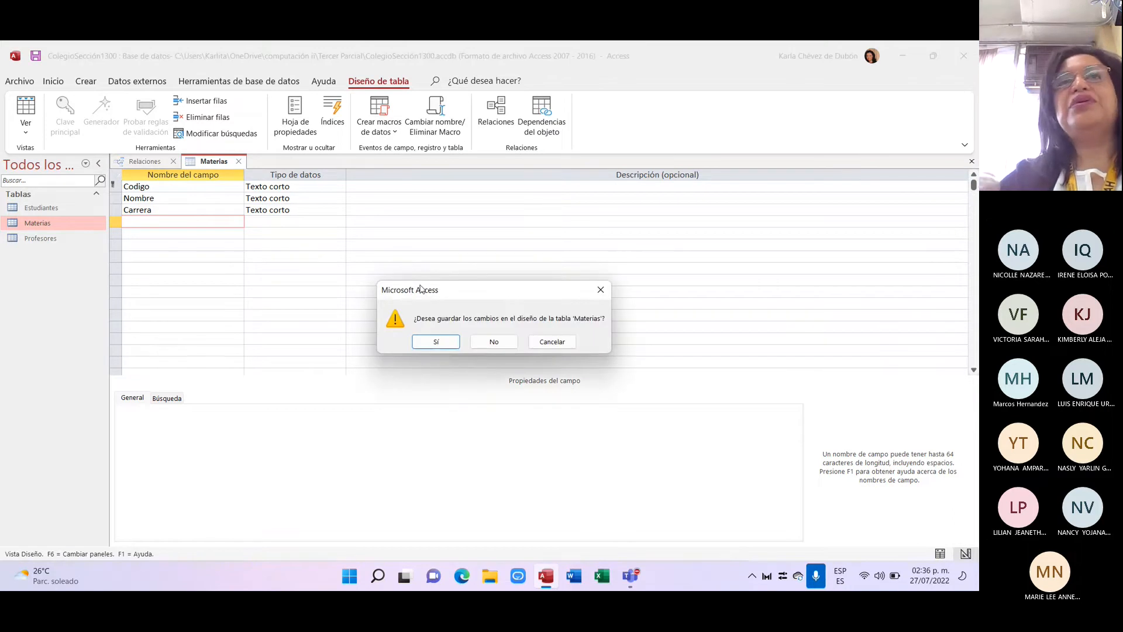
{"action": "left_click", "coordinate": [426, 342]}
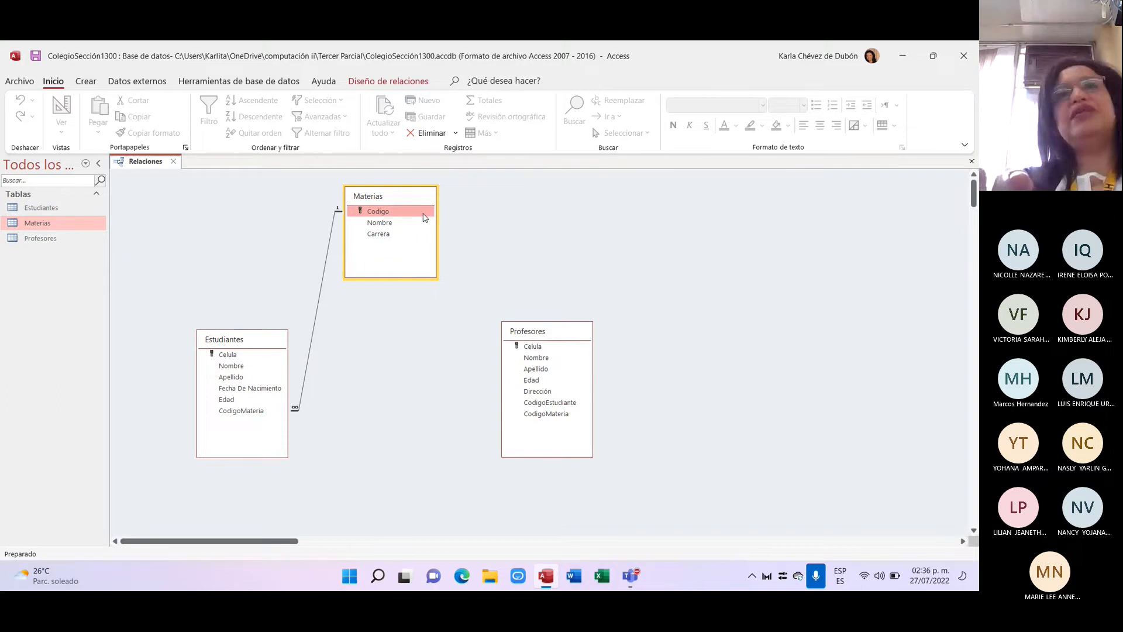
- Create a relationship from Codigo in Materias to CodigoMateria in Profesores, enforcing referential integrity
{"action": "left_click_drag", "start_coordinate": [426, 216], "coordinate": [552, 418]}
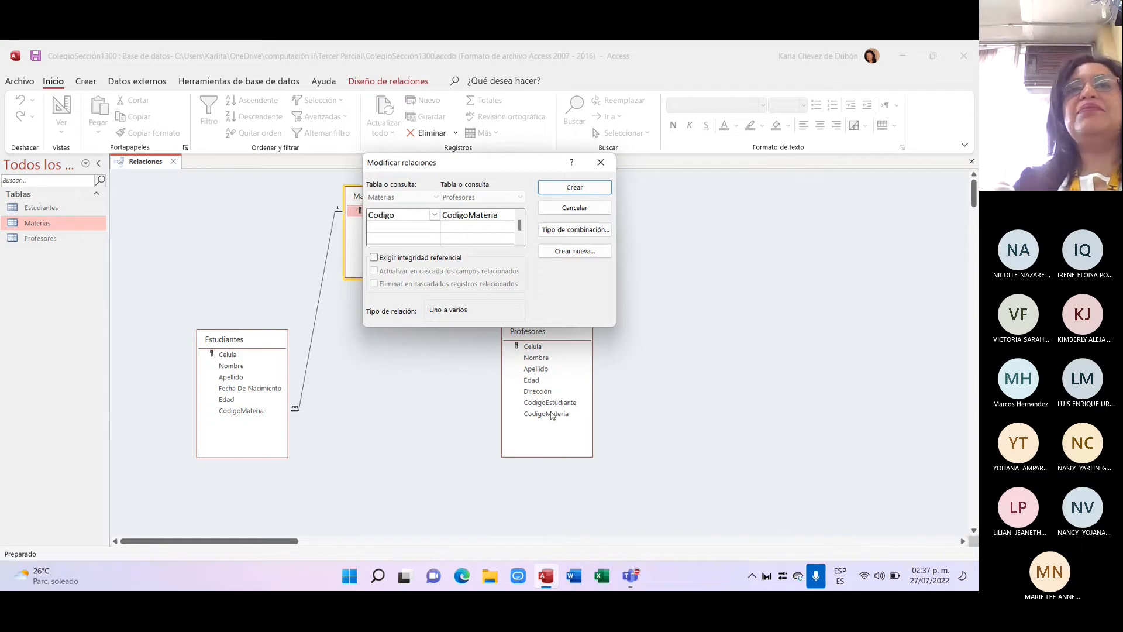
{"action": "left_click", "coordinate": [374, 258]}
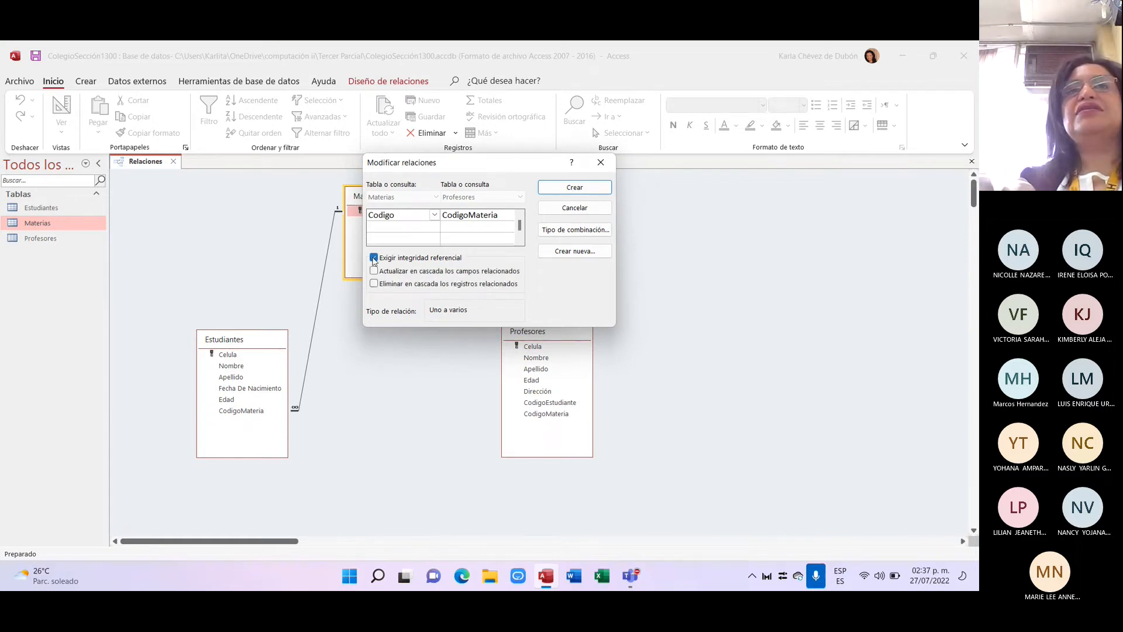
{"action": "left_click", "coordinate": [574, 188]}
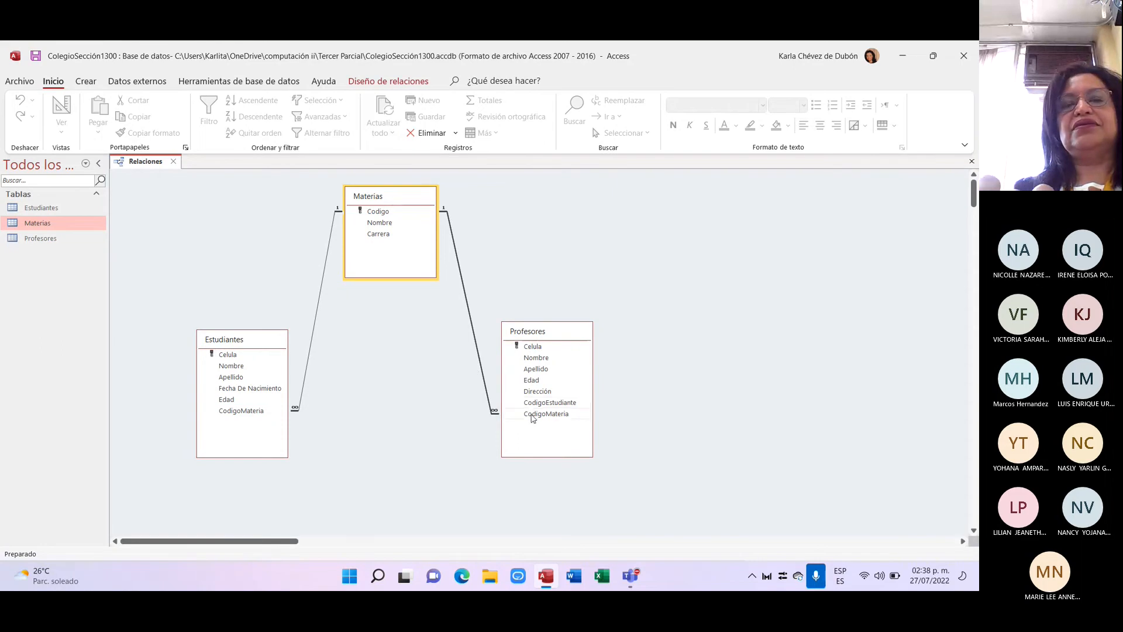
- Create a relationship from Celula in Estudiantes to CodigoEstudiante in Profesores with referential integrity enforced
{"action": "left_click", "coordinate": [246, 360]}
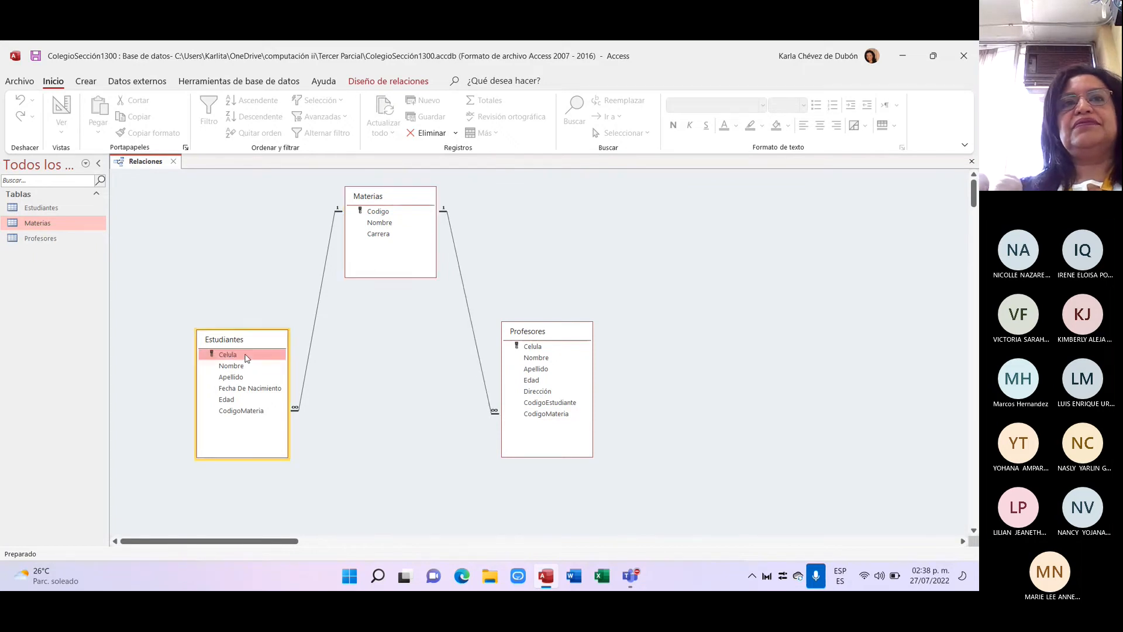
{"action": "left_click_drag", "start_coordinate": [246, 359], "coordinate": [557, 408]}
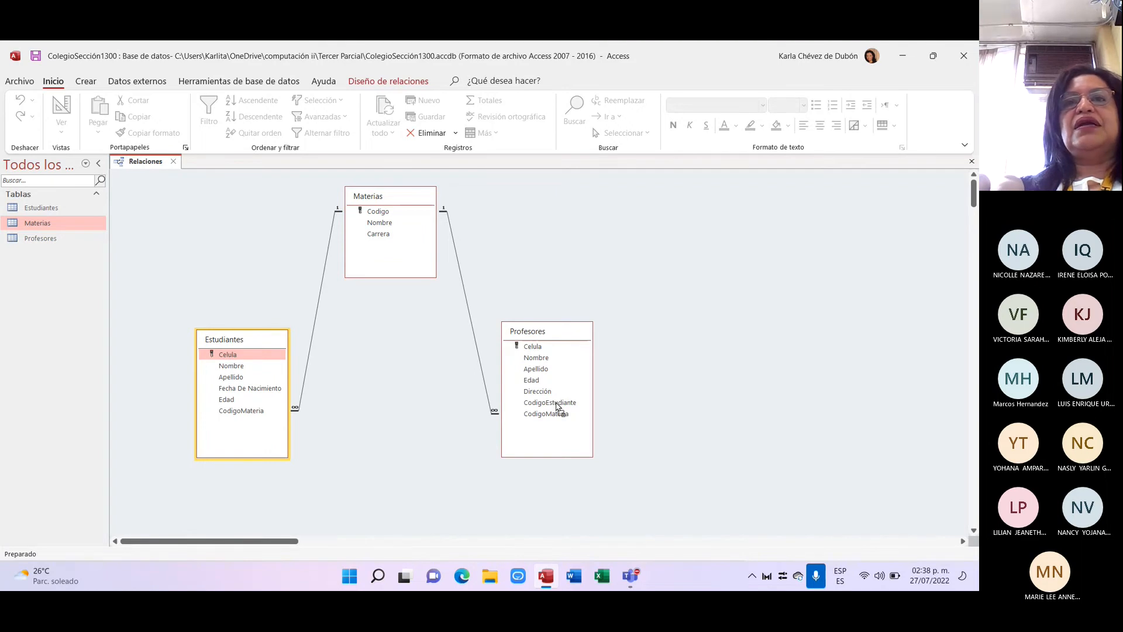
{"action": "left_click_drag", "start_coordinate": [557, 408], "coordinate": [557, 405]}
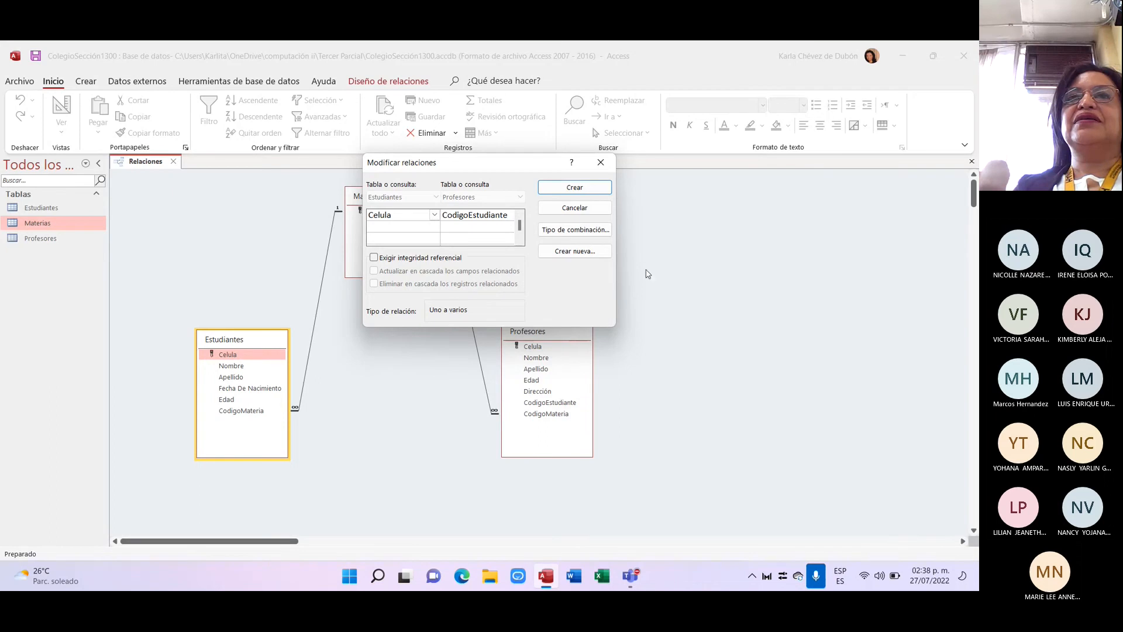
{"action": "left_click", "coordinate": [375, 259]}
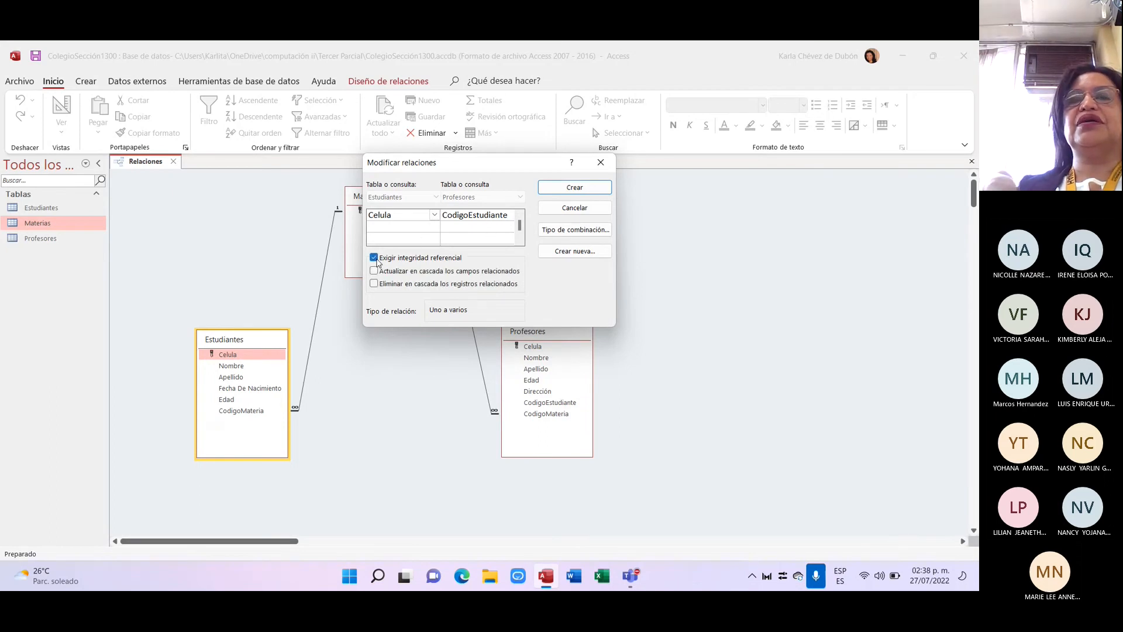
{"action": "left_click", "coordinate": [599, 189]}
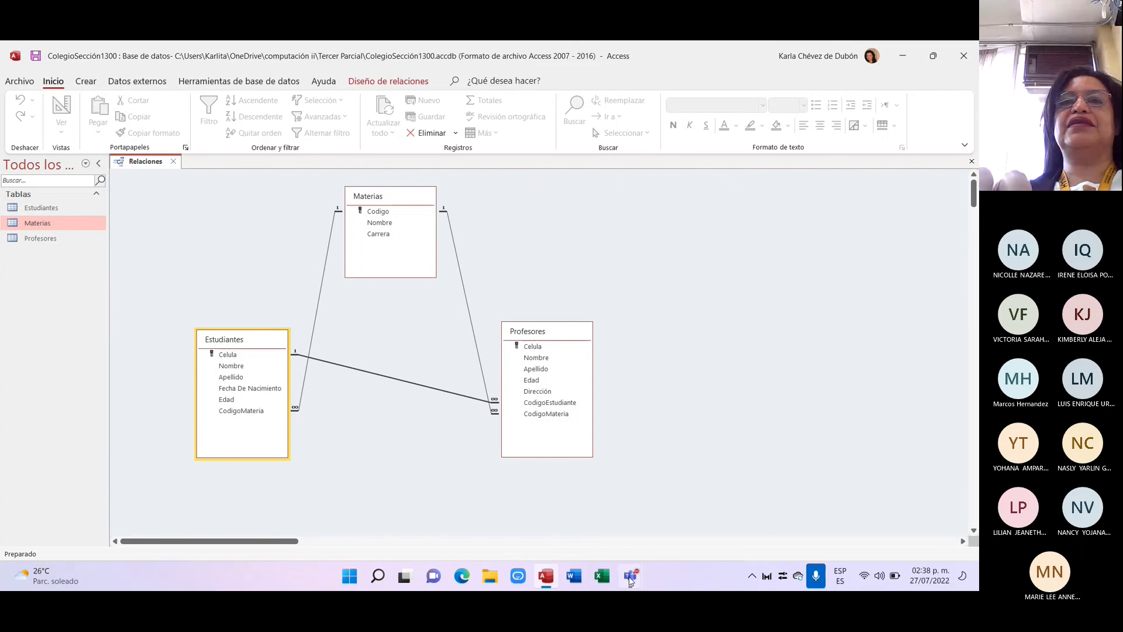
- Switch to the Computacion II 1300 meeting in Microsoft Teams and stop sharing the screen
{"action": "mouse_move", "coordinate": [629, 579]}
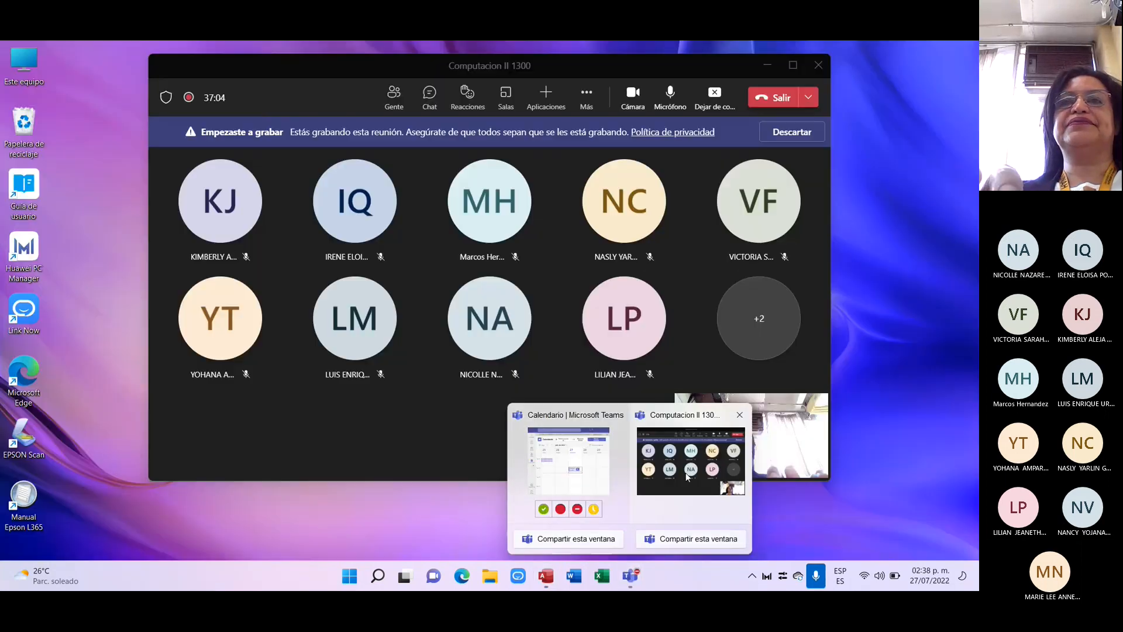
{"action": "left_click", "coordinate": [687, 476]}
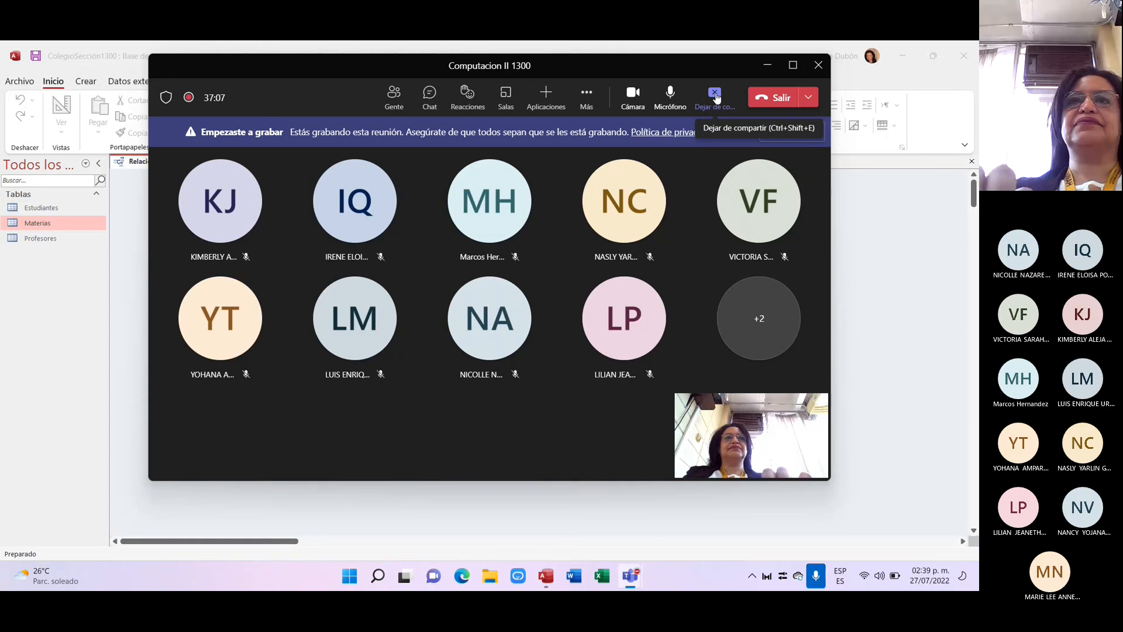
{"action": "left_click", "coordinate": [716, 98]}
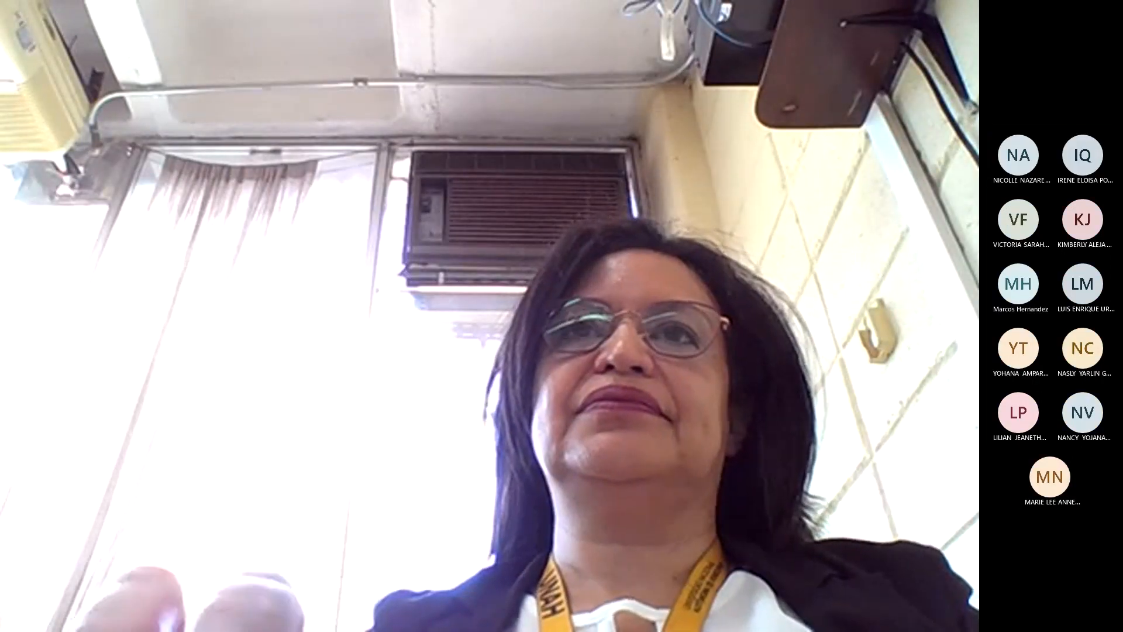